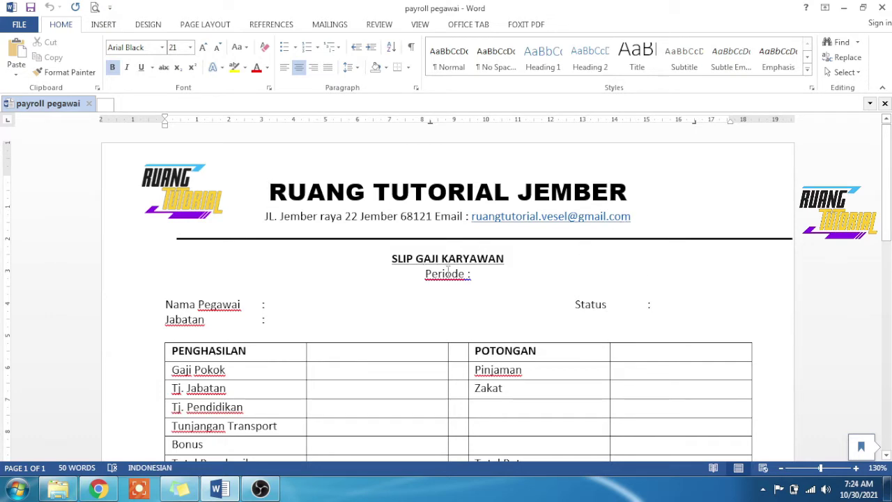
Examine the salary slip template's letterhead, period and employee fields, and its PENGHASILAN and POTONGAN table entries.
ctrl+scroll(409, 271, up, 3)
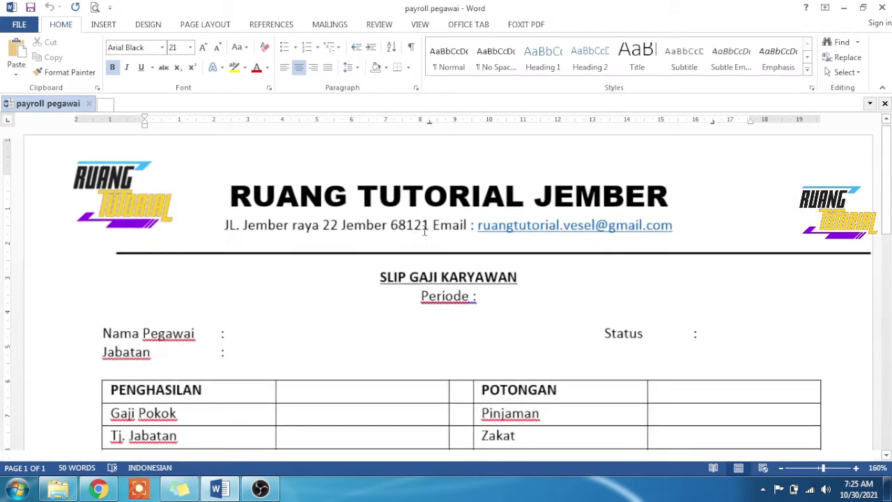
scroll(423, 221, down, 1)
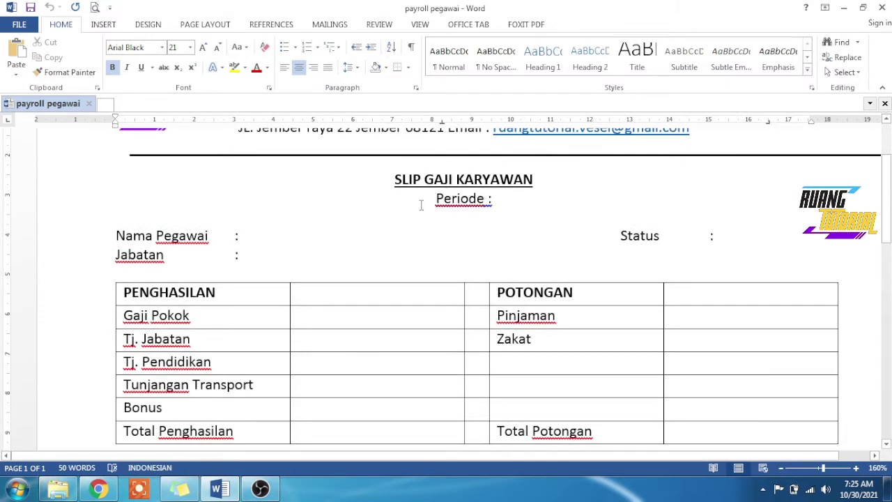
scroll(318, 249, up, 3)
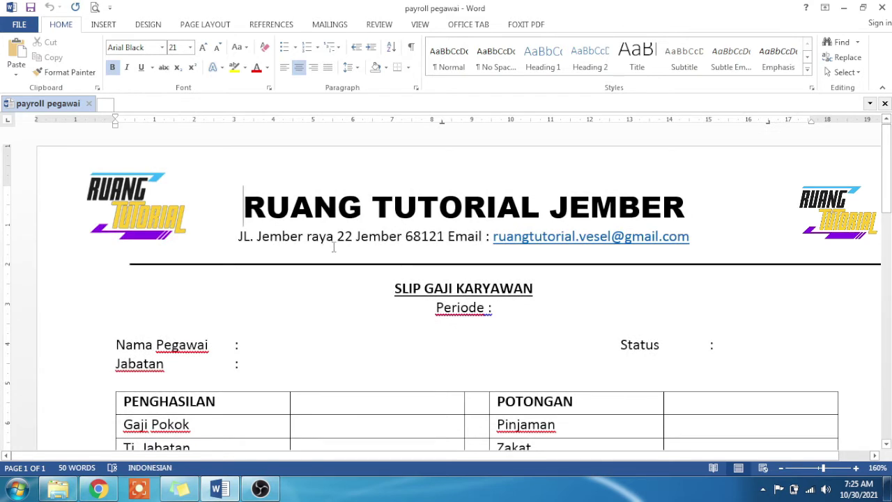
click(449, 309)
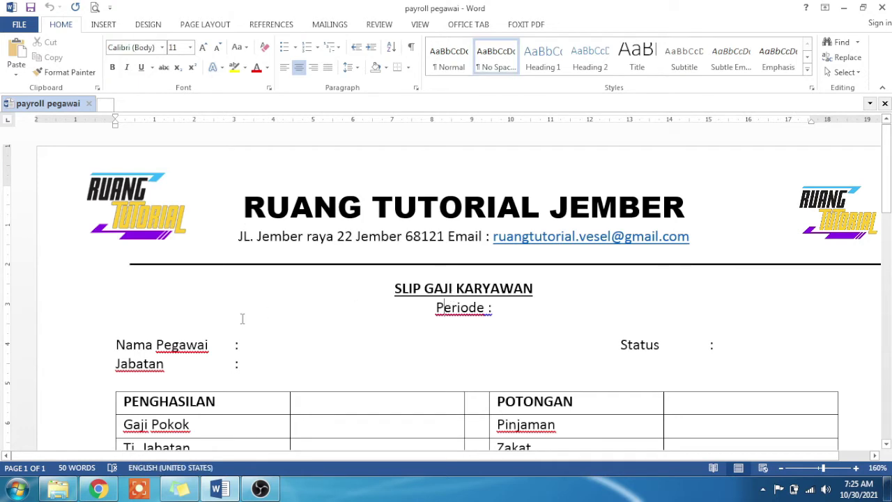
click(249, 350)
drag(63, 354, 70, 370)
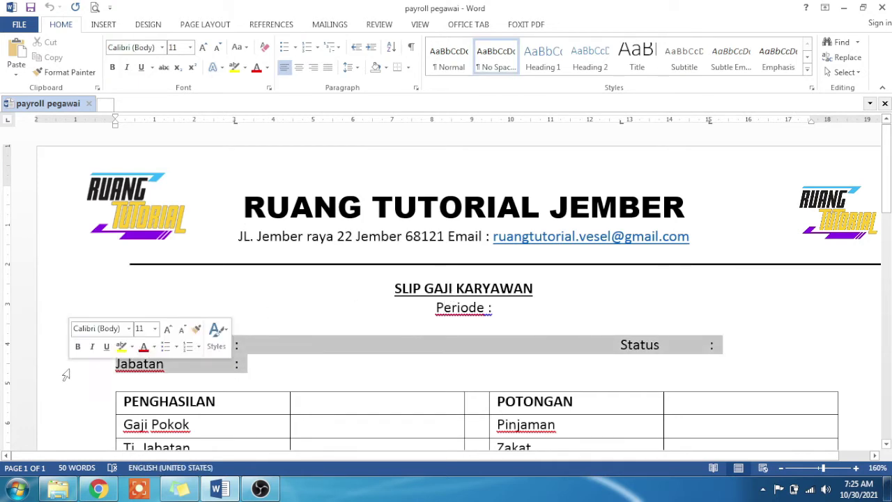
scroll(540, 325, down, 3)
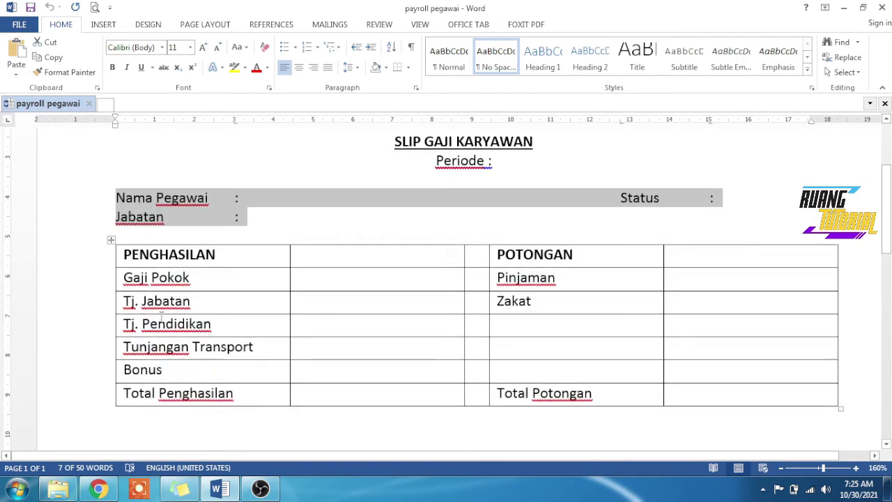
click(149, 278)
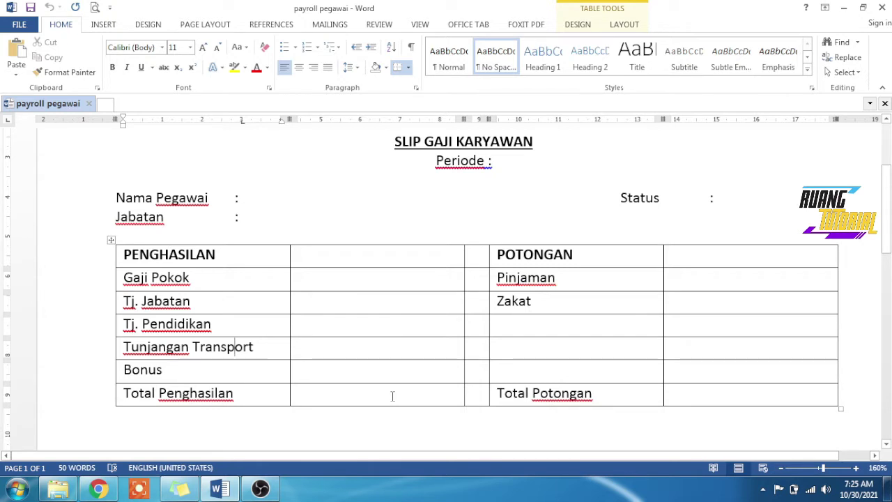
click(619, 254)
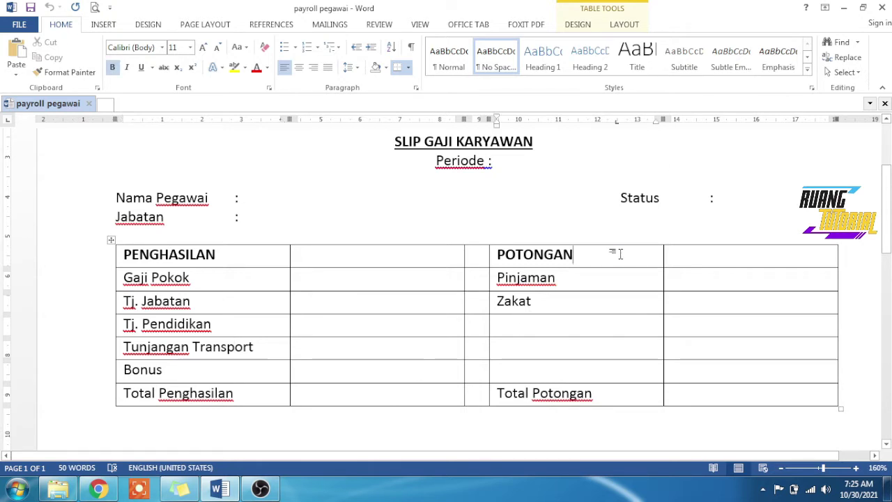
click(596, 285)
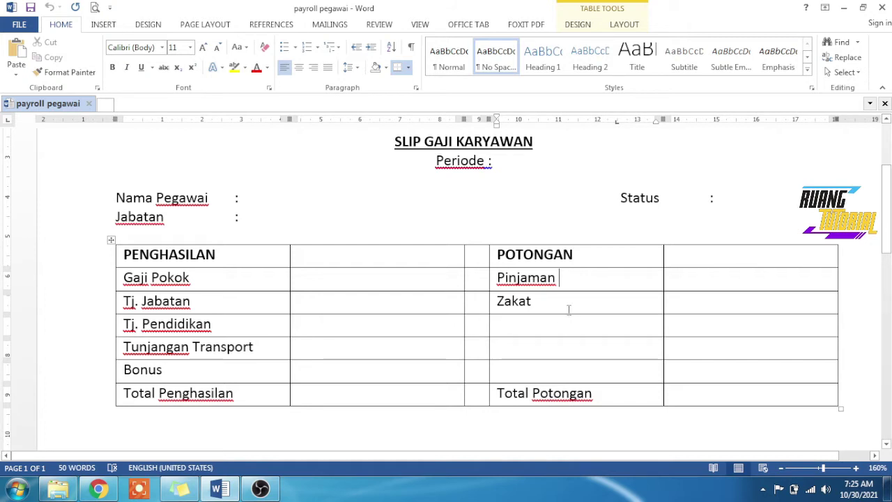
click(569, 309)
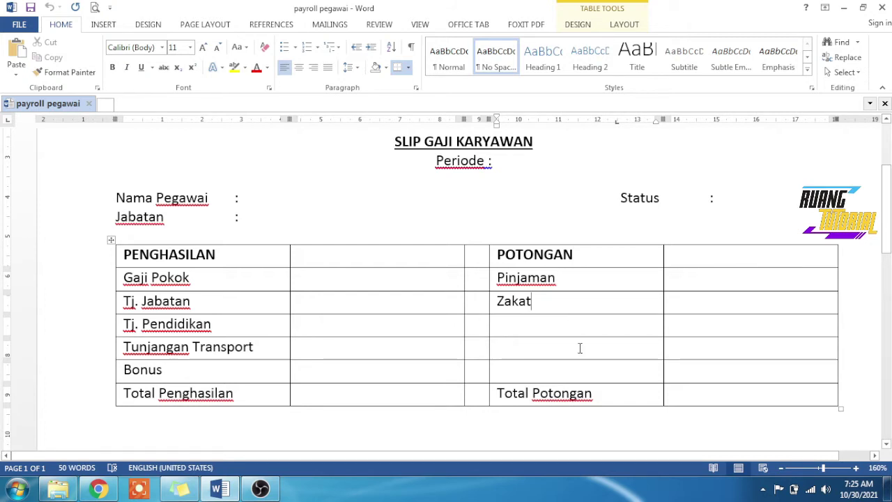
click(532, 349)
click(526, 370)
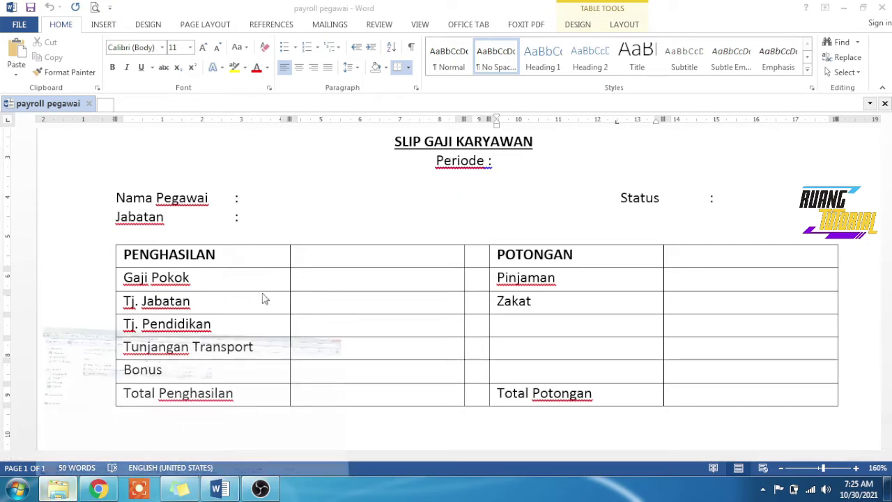
Open the Data Payroll Oktober workbook in Excel and examine its periode, Nama Pegawai, Jabatan and Email columns.
key(alt+Tab)
double_click(180, 122)
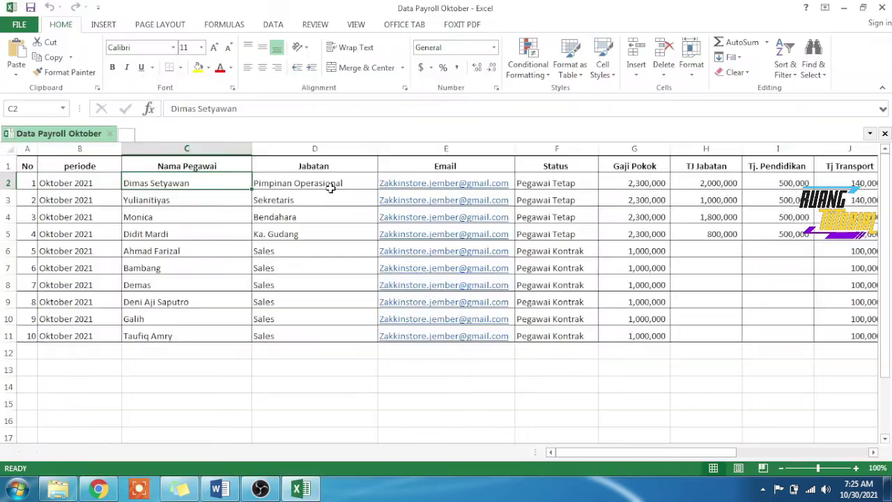
click(59, 165)
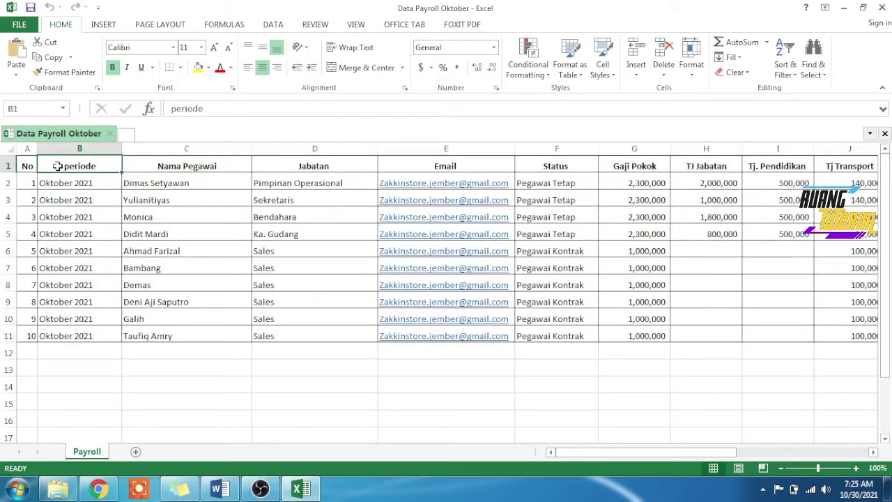
drag(92, 166, 86, 337)
click(186, 354)
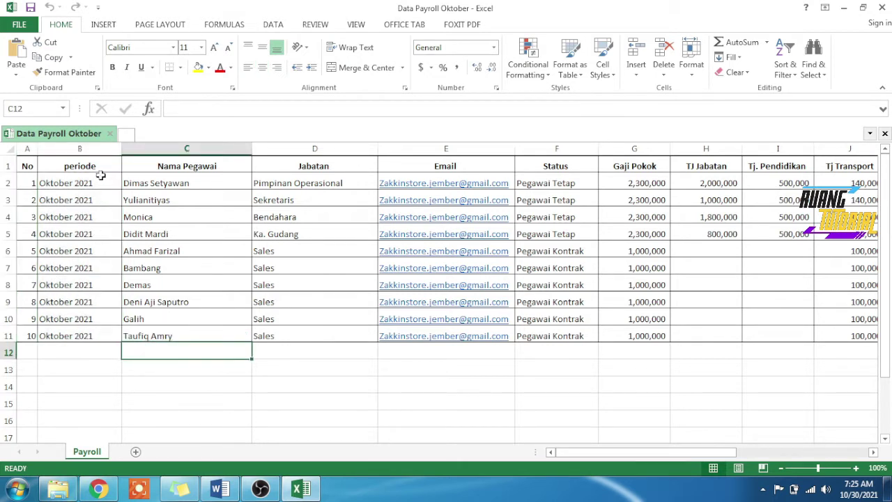
click(88, 169)
click(187, 163)
click(330, 166)
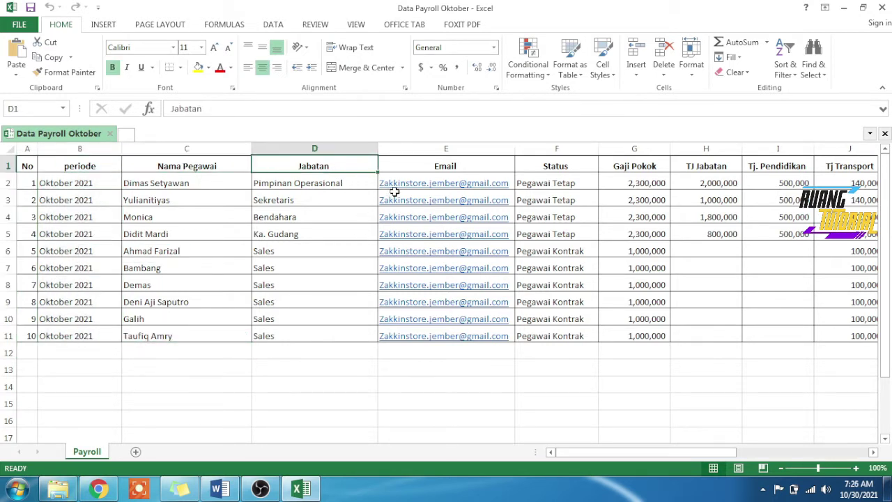
click(463, 167)
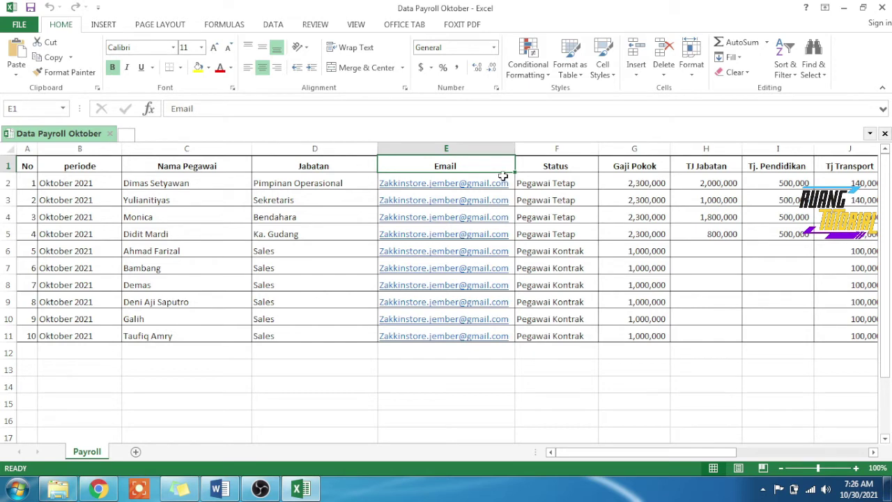
Check the Word slip's header area against the Excel payroll data, examining the columns from Email through total Penghasilan.
click(216, 488)
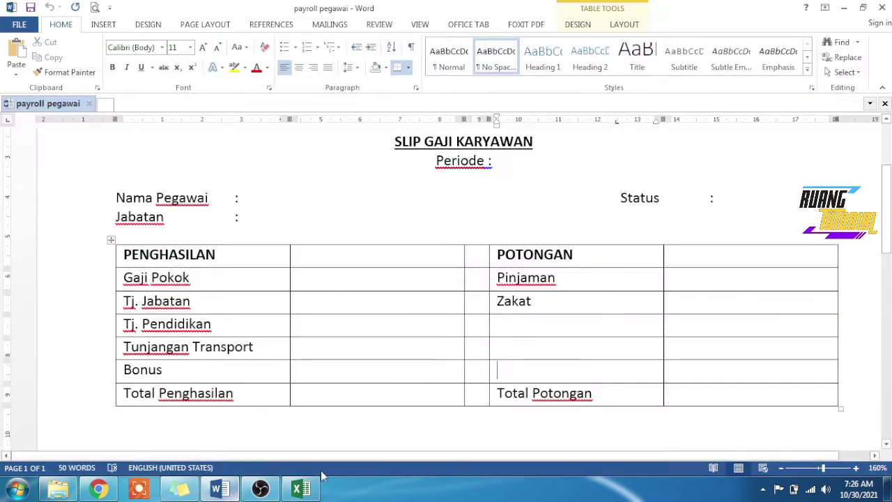
scroll(416, 261, up, 4)
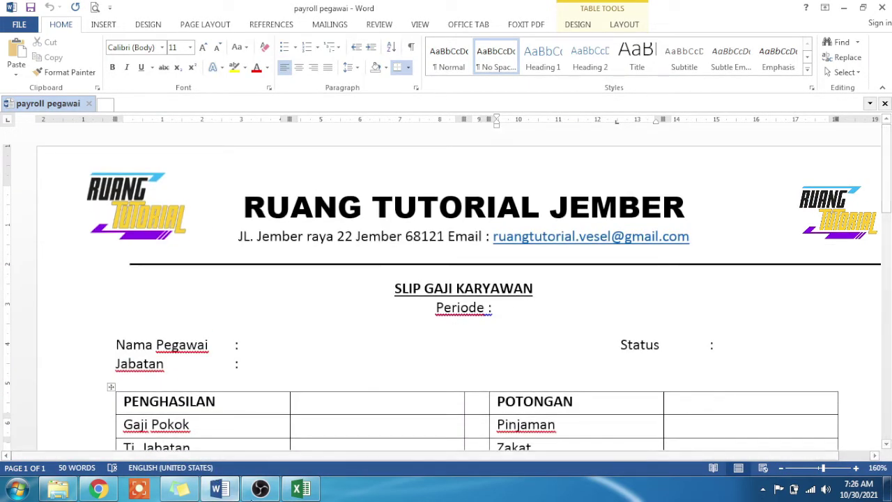
click(300, 488)
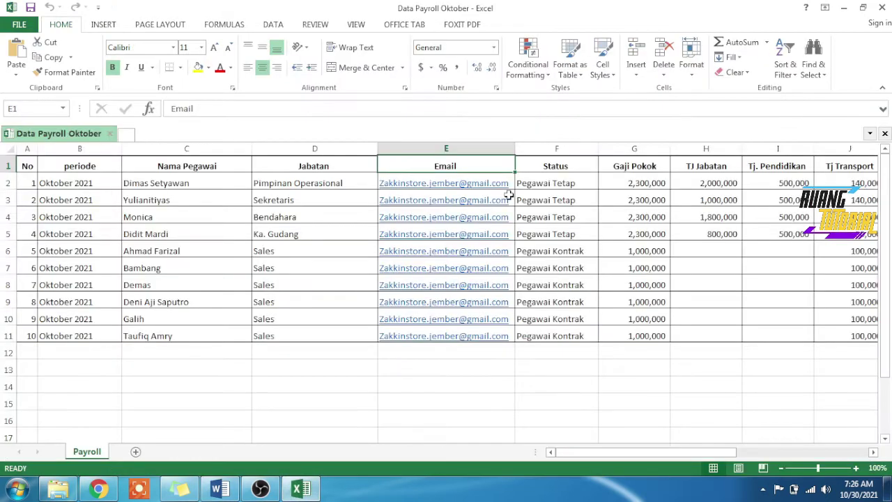
click(465, 148)
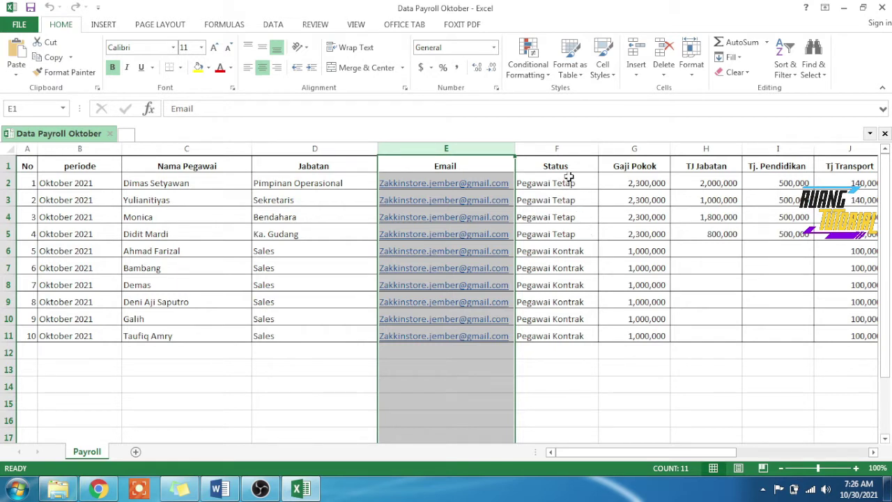
click(552, 150)
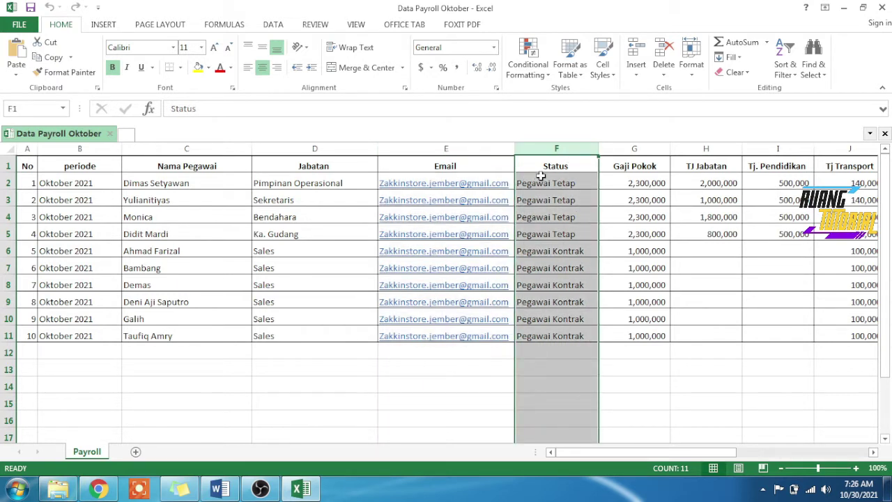
click(557, 201)
click(567, 280)
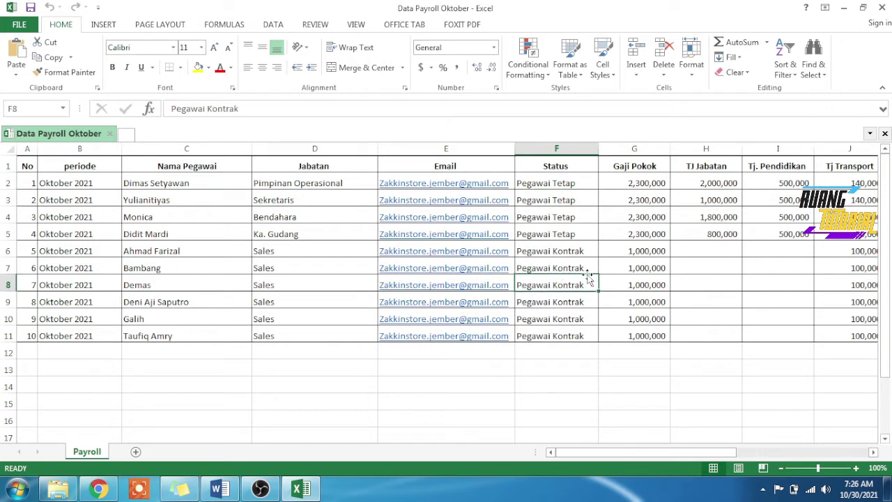
click(647, 166)
click(706, 150)
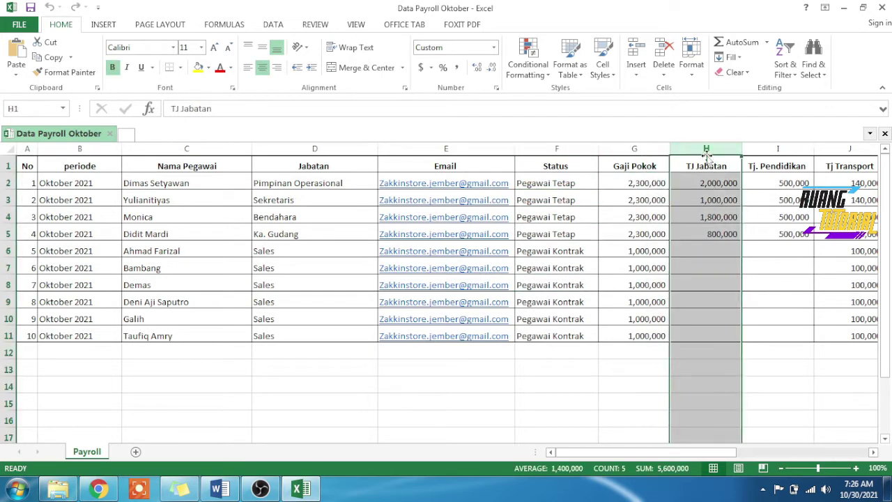
click(772, 151)
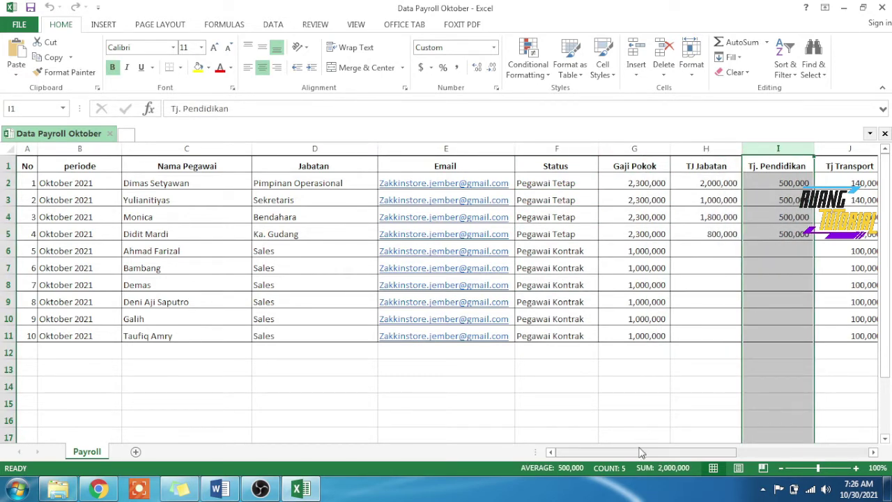
drag(642, 453, 723, 454)
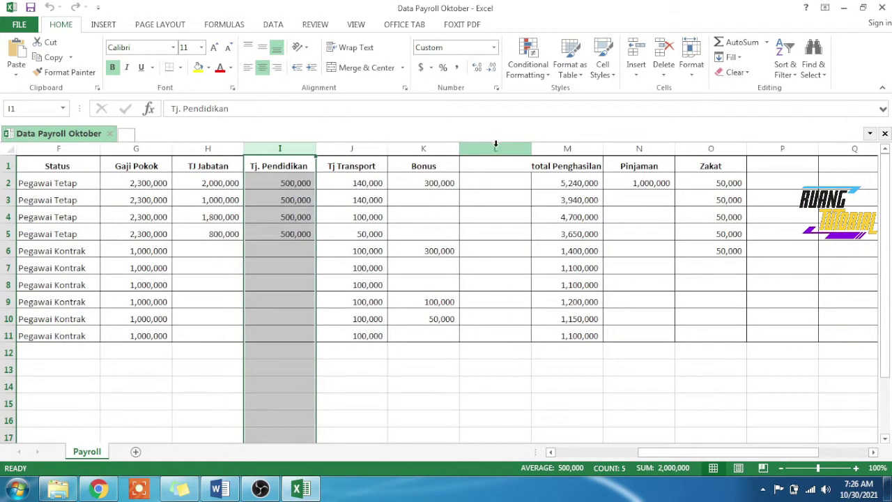
click(495, 148)
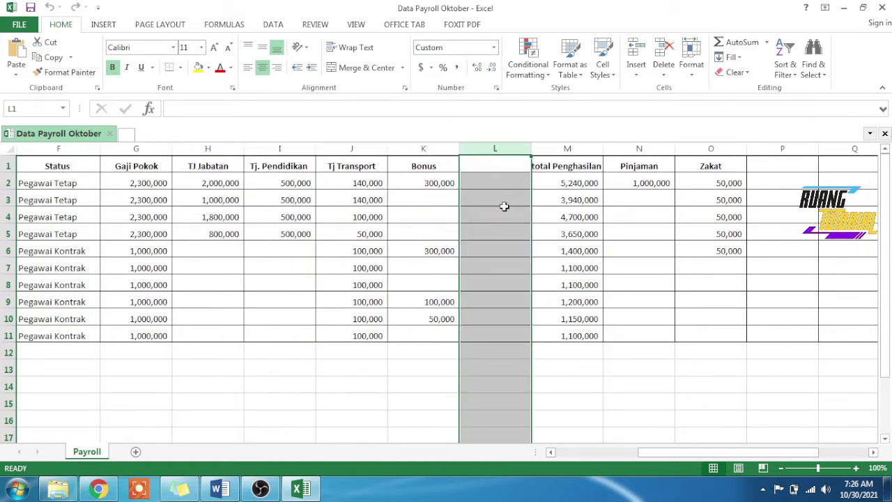
click(552, 149)
Fill the income header cells from Gaji Pokok through total Penghasilan (G1:M1) with yellow.
drag(559, 166, 124, 166)
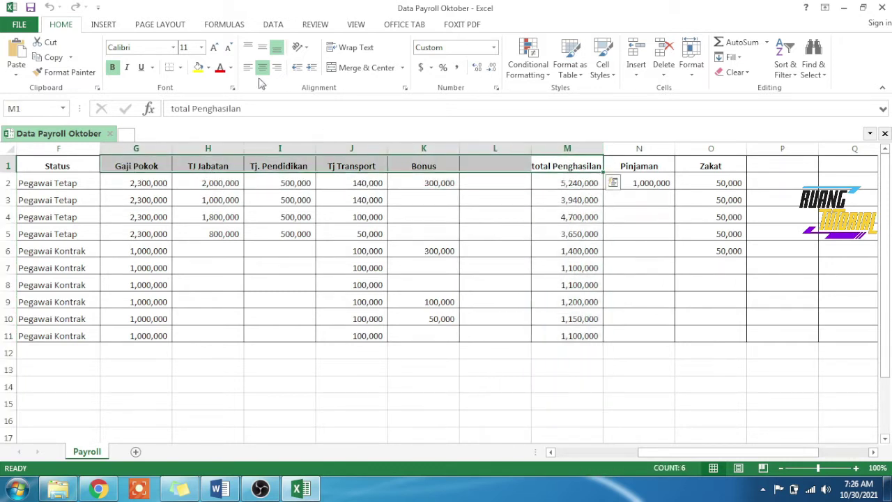
click(198, 68)
click(637, 403)
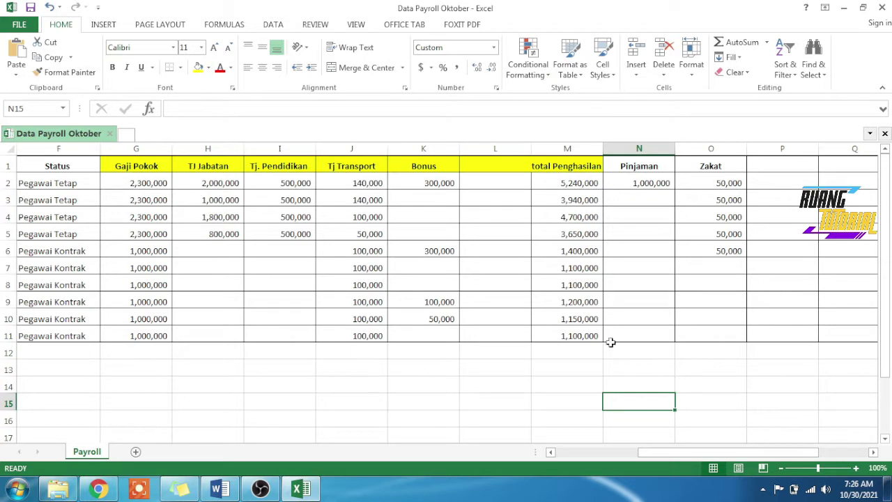
Examine the deduction columns Pinjaman and Zakat, the two blank columns beside them, Total Potongan and the final Total.
click(658, 149)
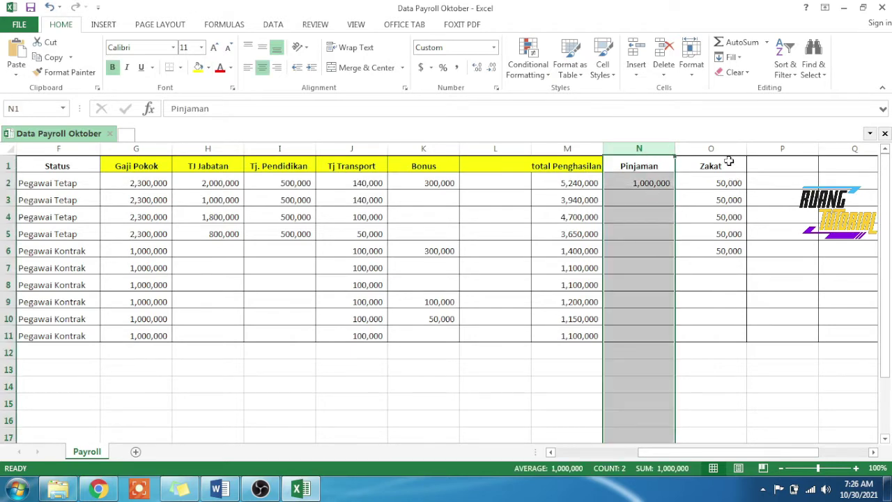
click(726, 149)
scroll(778, 435, right, 2)
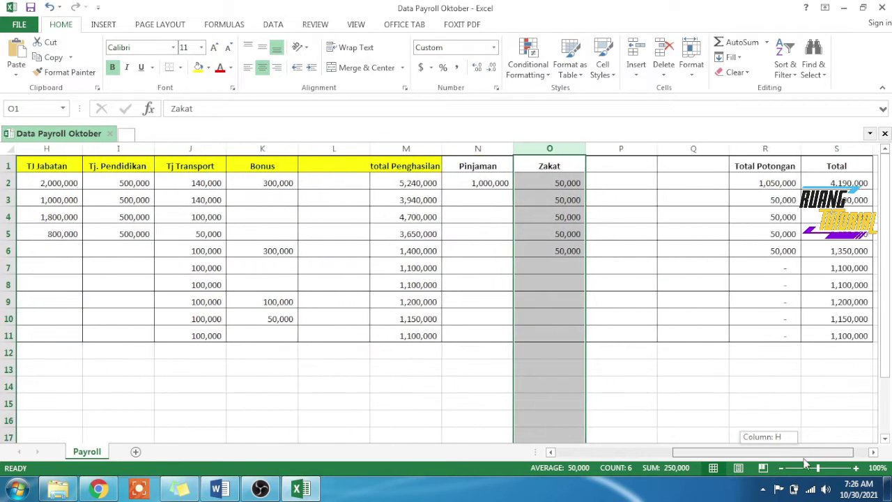
drag(635, 147, 679, 153)
click(767, 149)
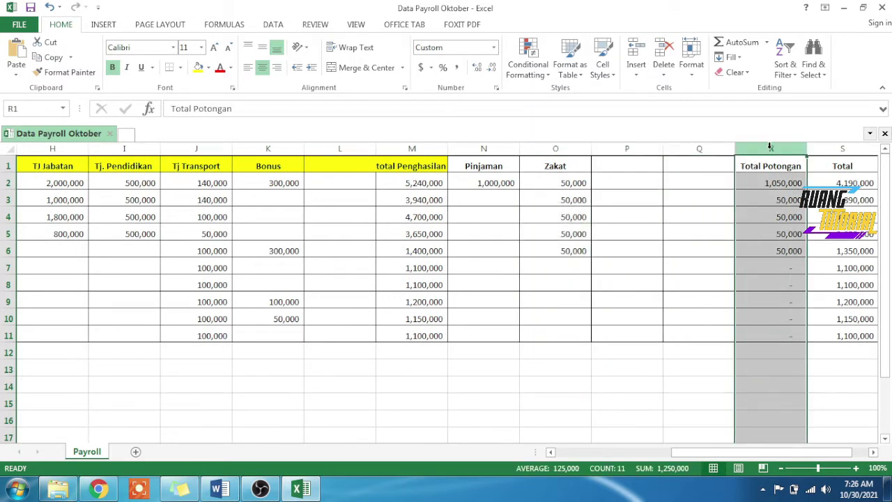
click(860, 149)
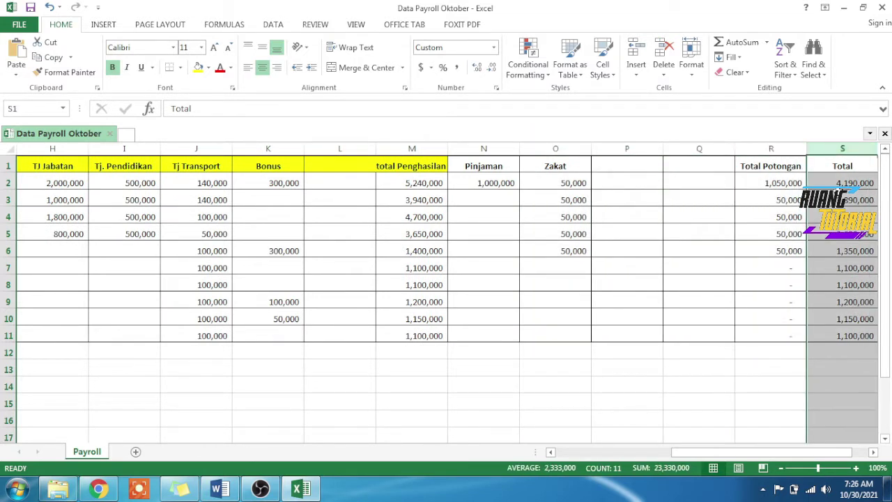
click(593, 332)
Close the Data Payroll Oktober workbook with its changes saved and return to the slip's table in Word.
click(883, 7)
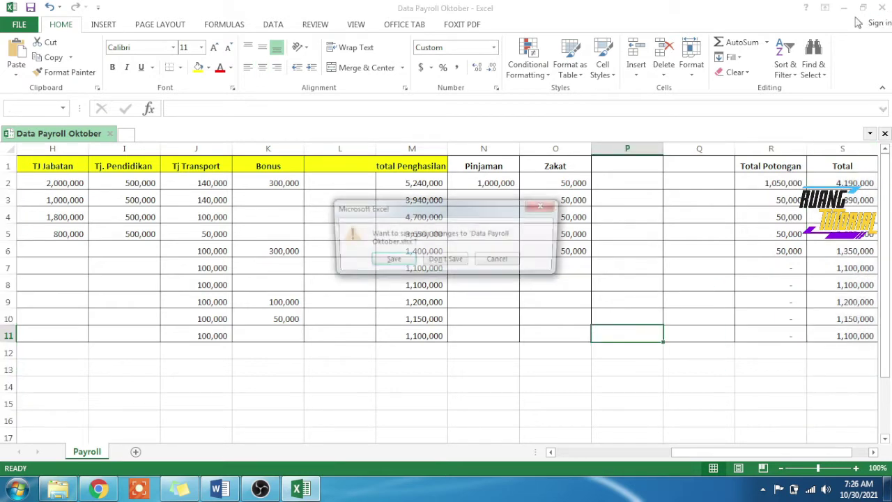
click(390, 260)
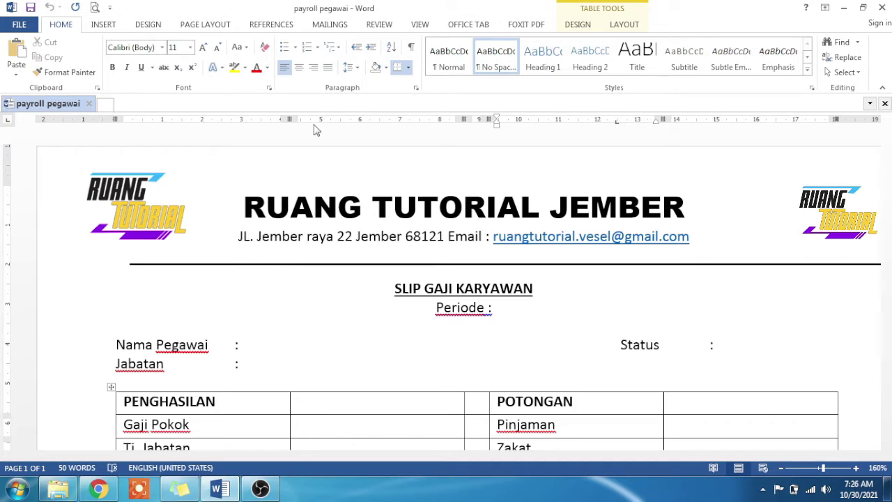
scroll(339, 229, down, 4)
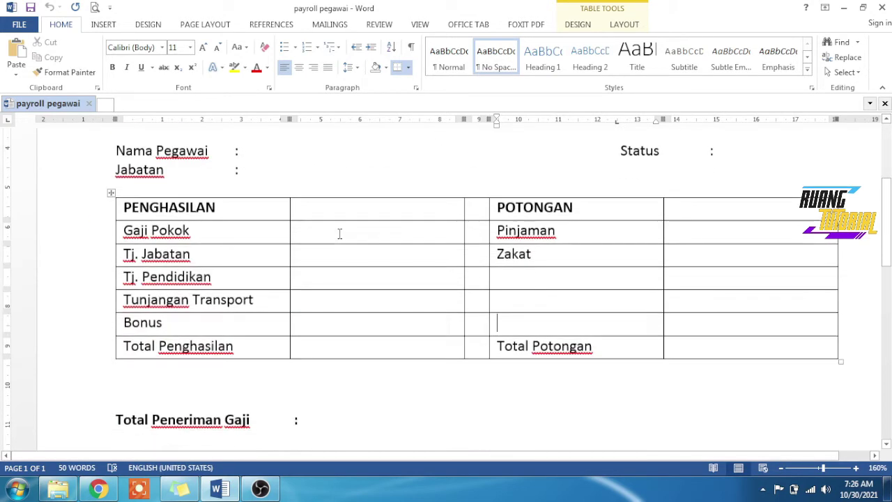
Connect the slip to the Payroll$ table of Data Payroll Oktober in the Payrool Pegawai folder as the mail merge recipient list, with first-row column headers.
scroll(344, 216, up, 2)
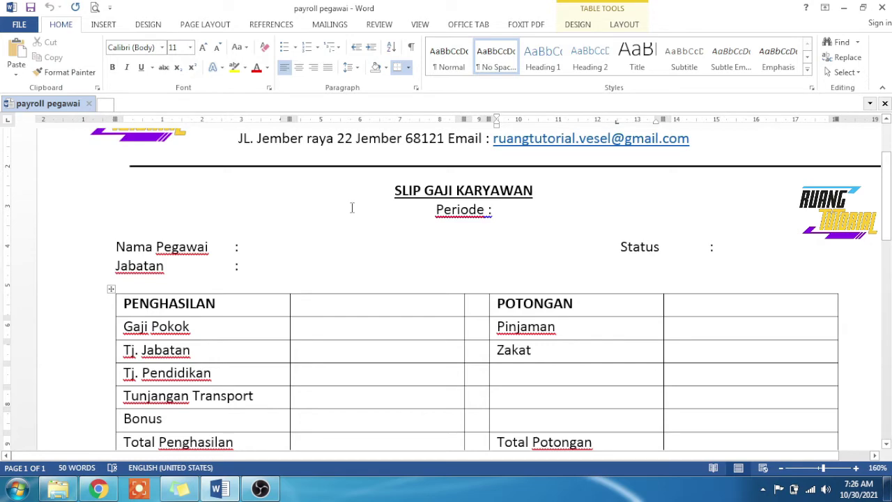
scroll(378, 195, up, 3)
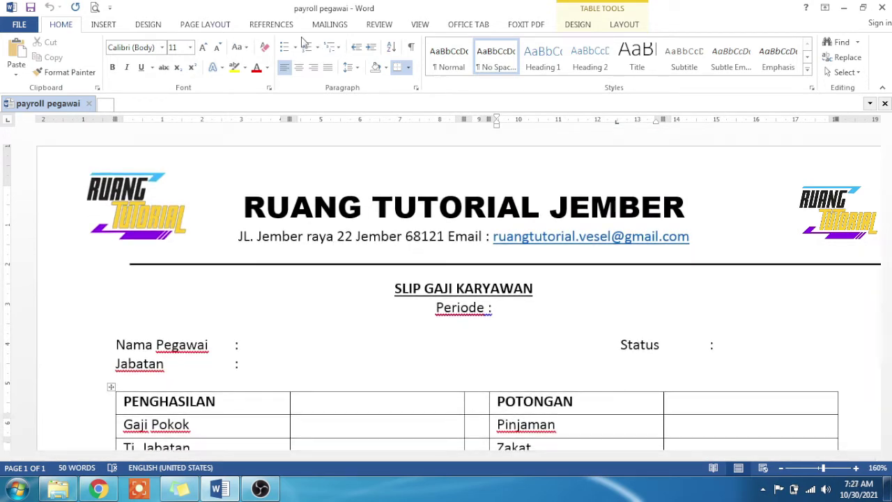
click(325, 26)
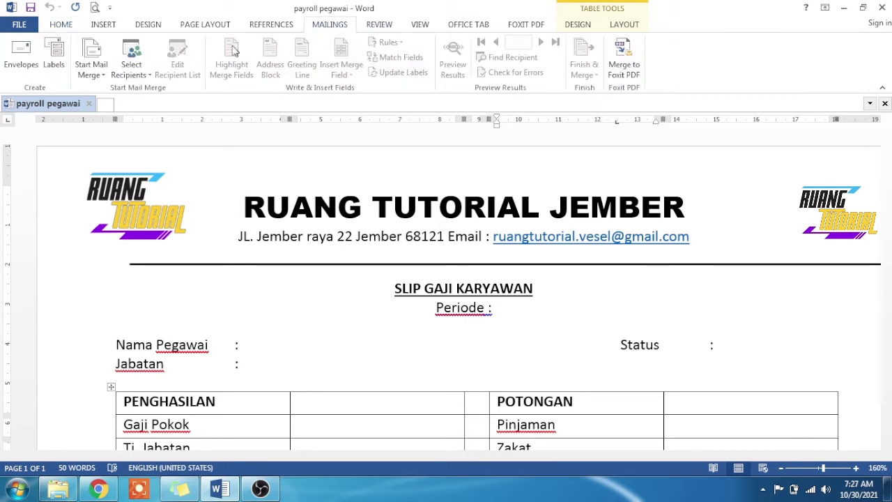
click(139, 74)
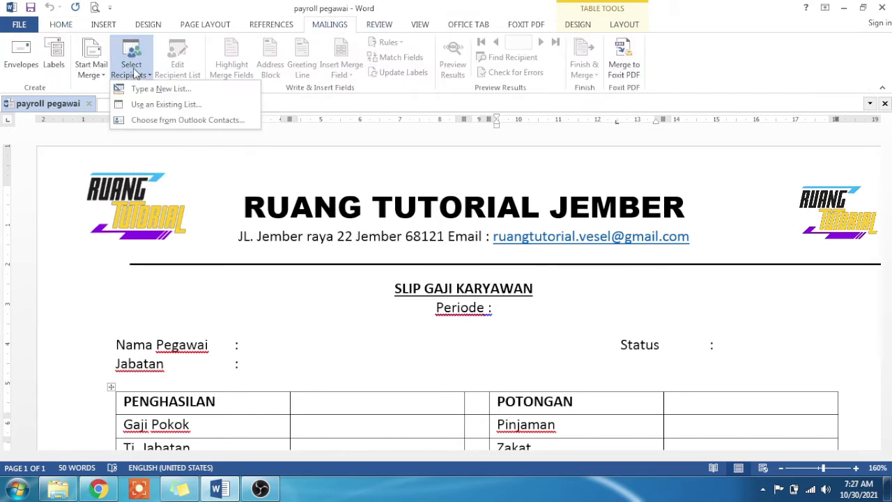
click(187, 105)
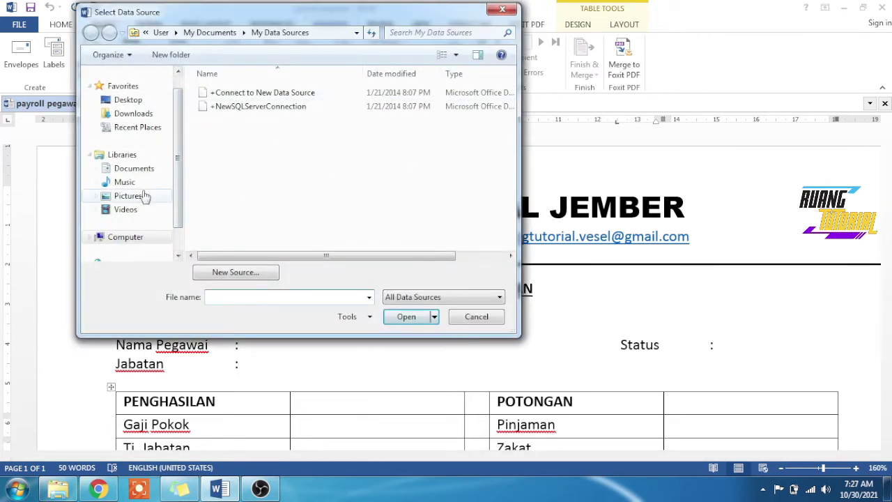
click(136, 169)
click(258, 143)
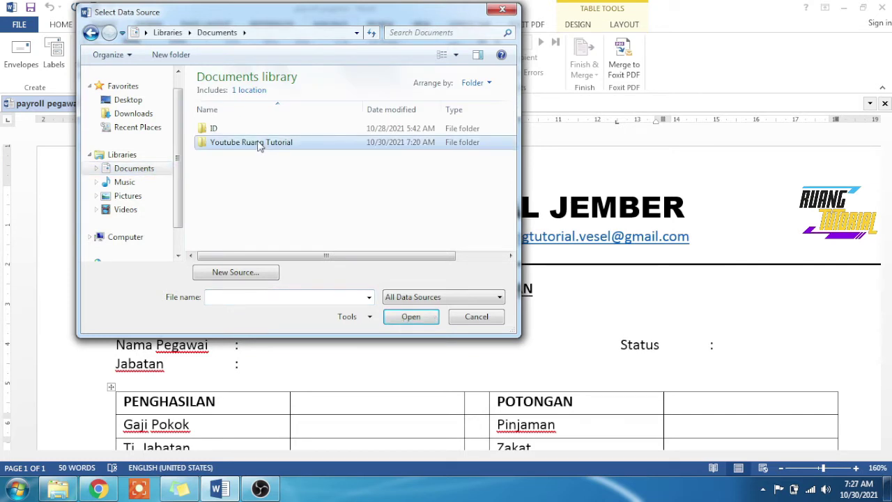
double_click(258, 143)
double_click(255, 171)
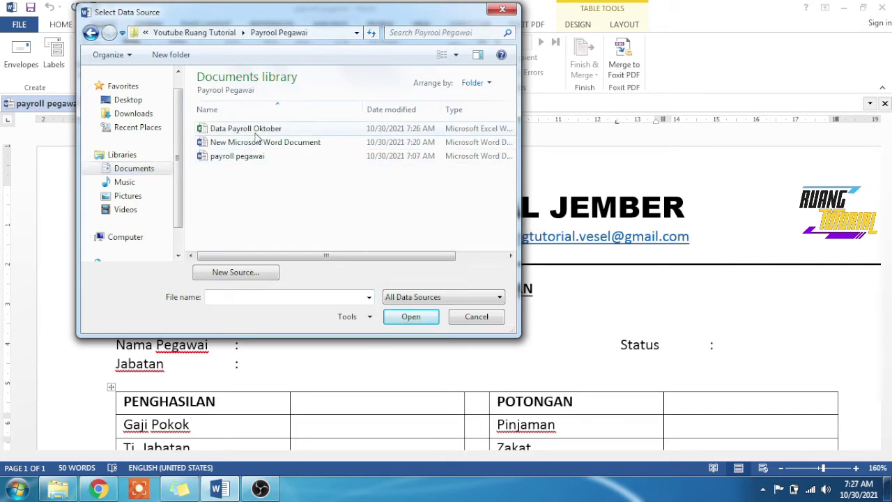
double_click(258, 132)
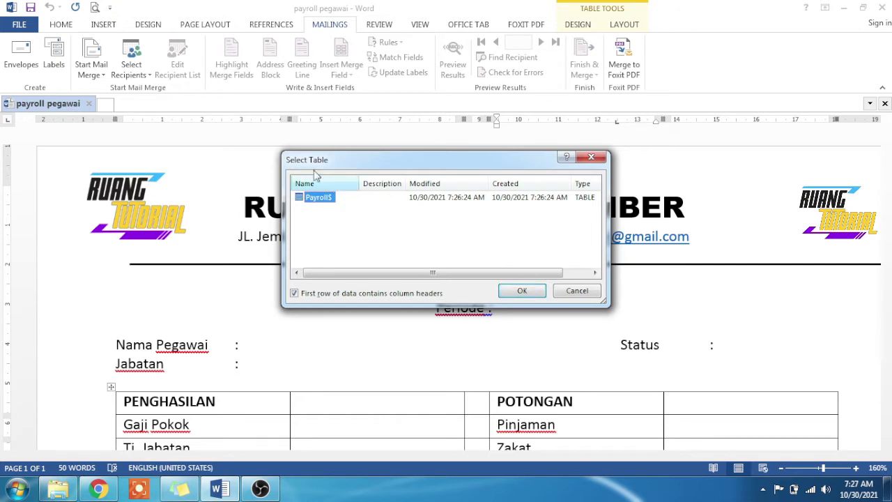
click(522, 291)
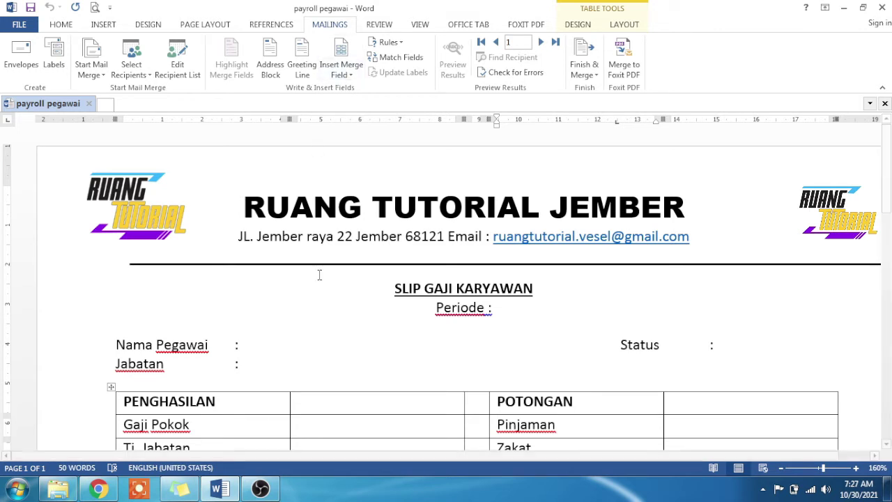
Insert the periode merge field after "Periode :" under the slip title, separated from the colon by a space.
click(506, 310)
click(342, 75)
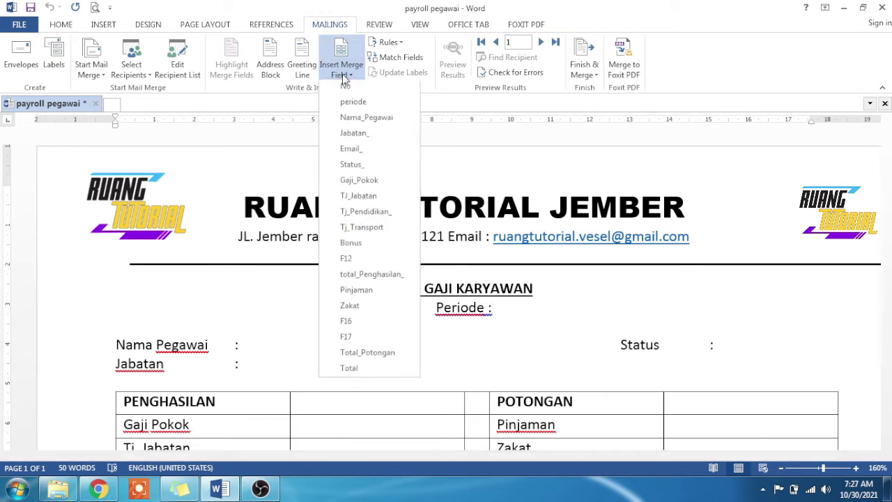
click(354, 103)
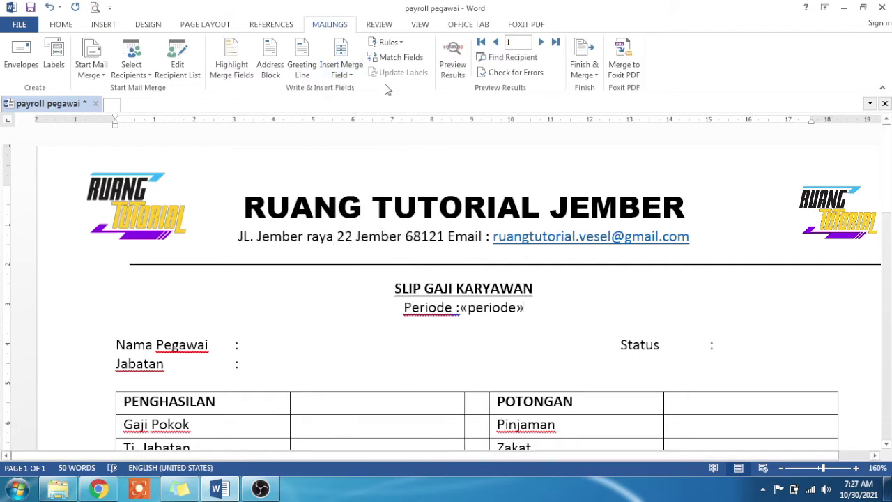
click(524, 307)
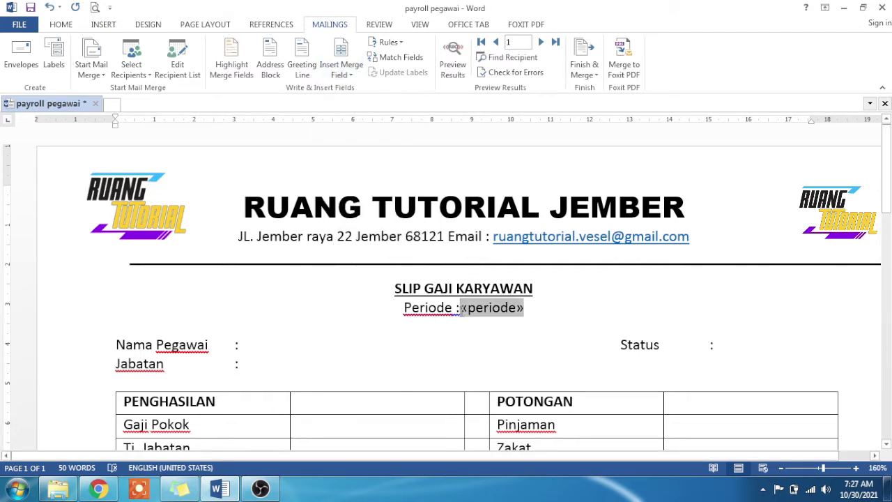
click(461, 311)
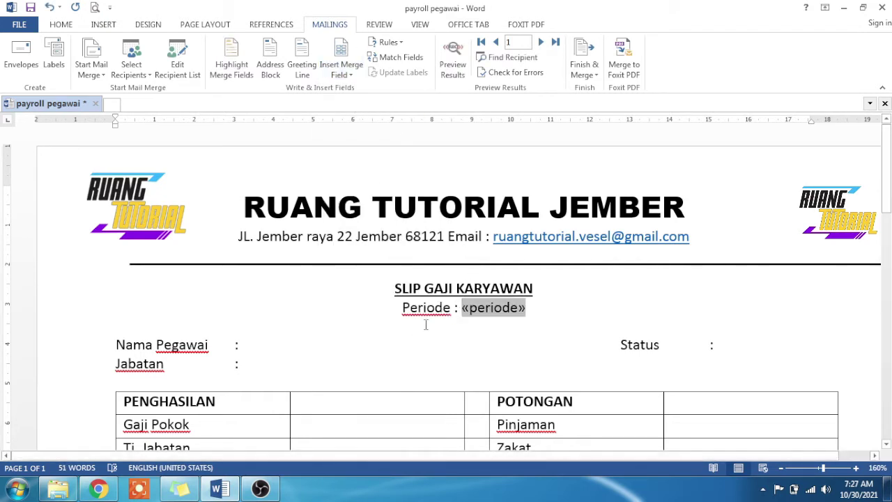
Insert the Nama_Pegawai, Jabatan_ and Status_ merge fields after the colons of their matching labels, each preceded by a space.
click(304, 350)
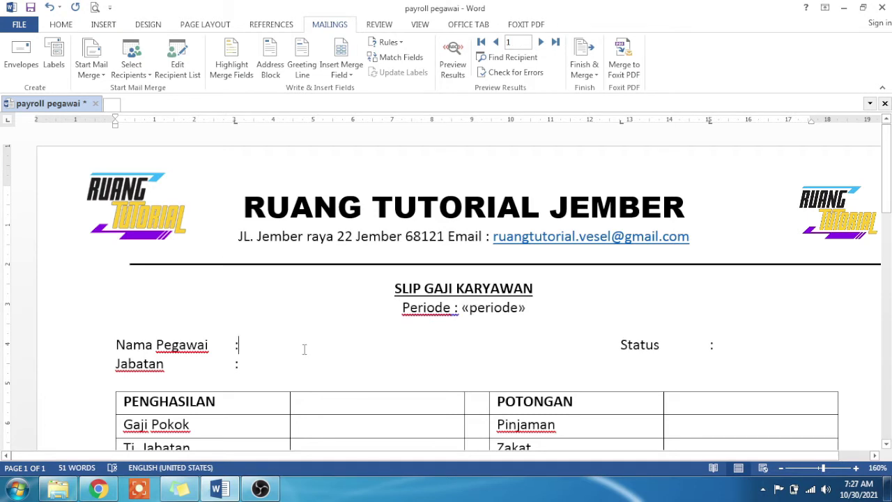
click(341, 75)
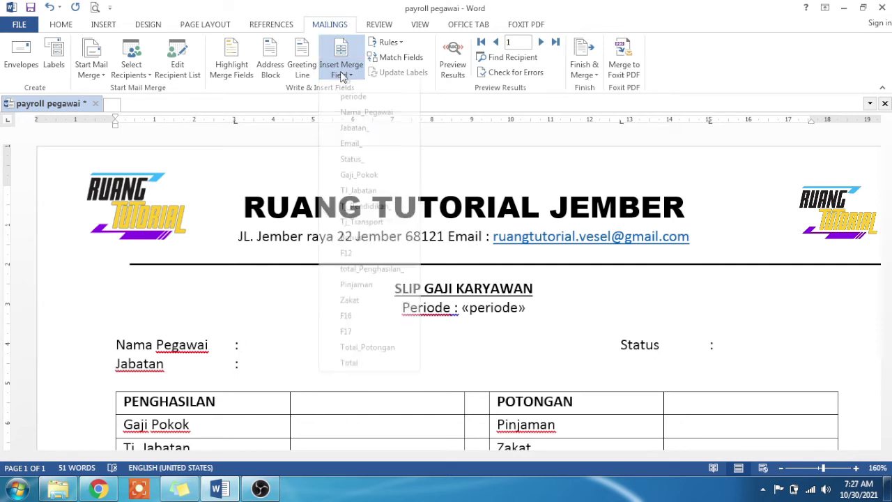
click(370, 121)
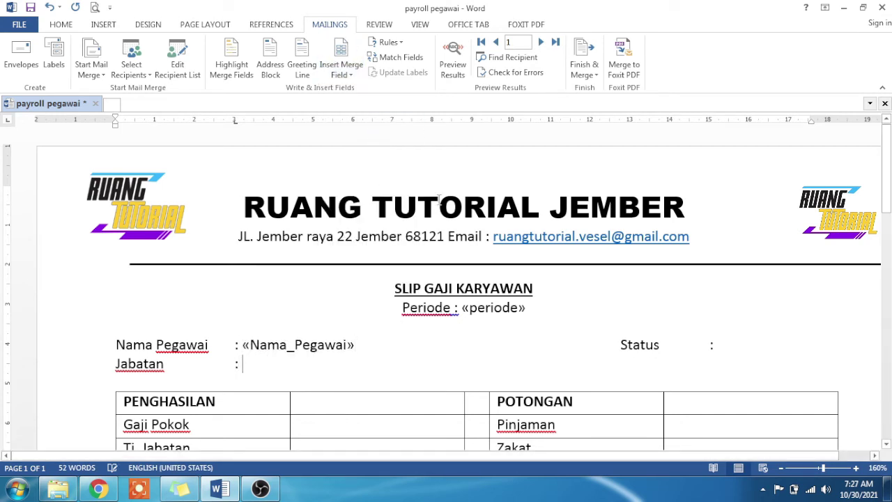
click(345, 74)
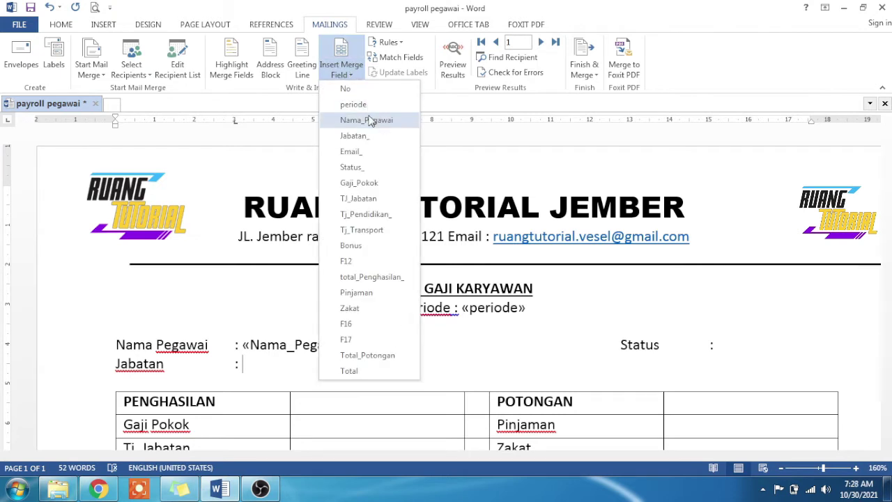
click(363, 136)
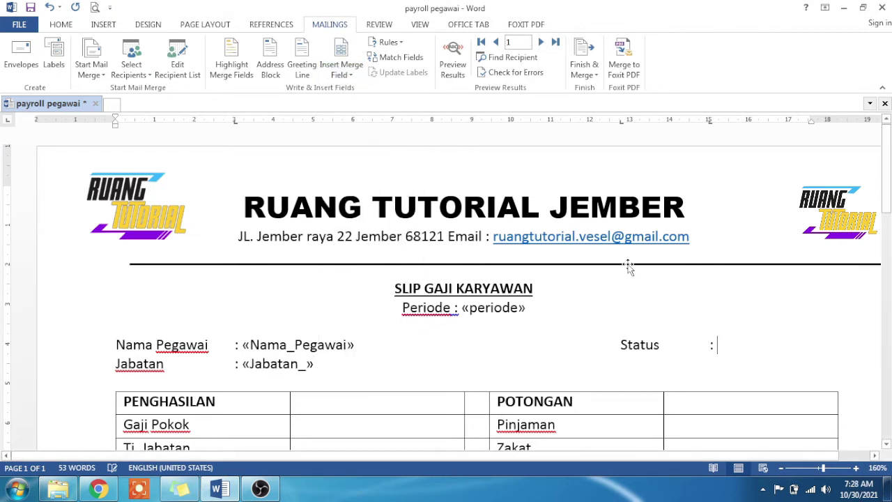
click(342, 70)
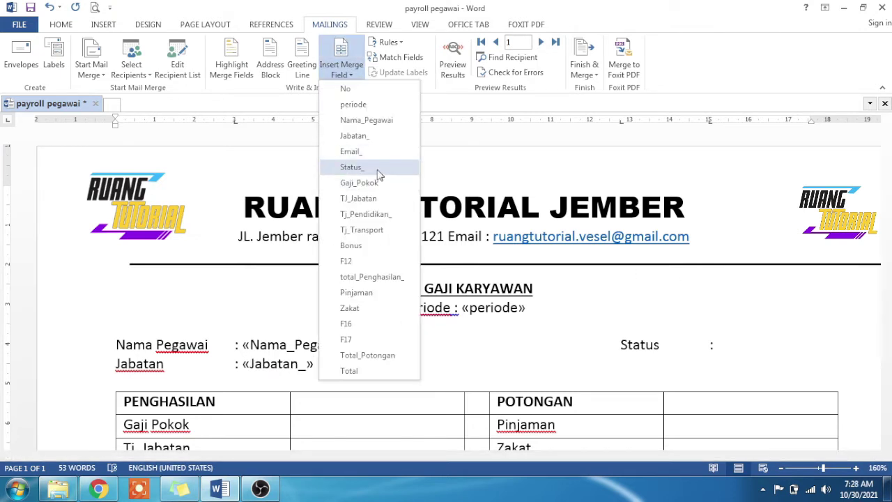
click(376, 168)
Insert the Gaji_Pokok, TJ_Jabatan and Tj_Pendidikan_ merge fields in the cells beside their PENGHASILAN labels.
scroll(339, 189, down, 5)
click(331, 276)
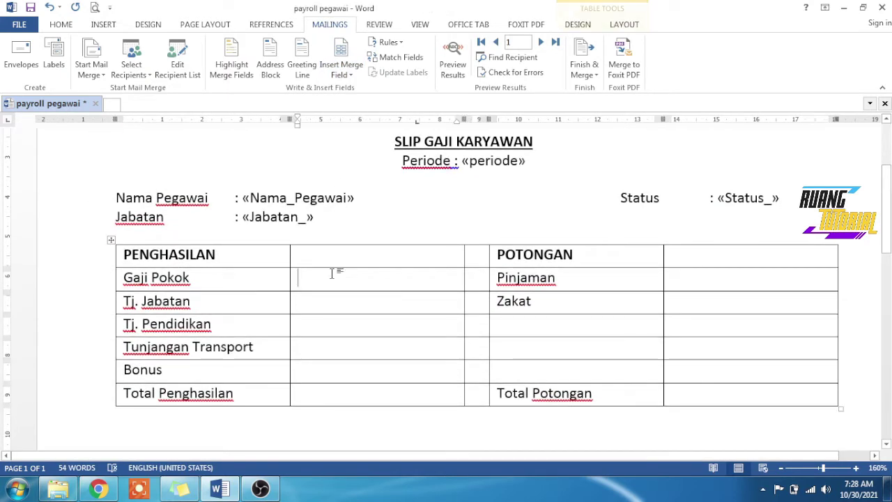
click(342, 70)
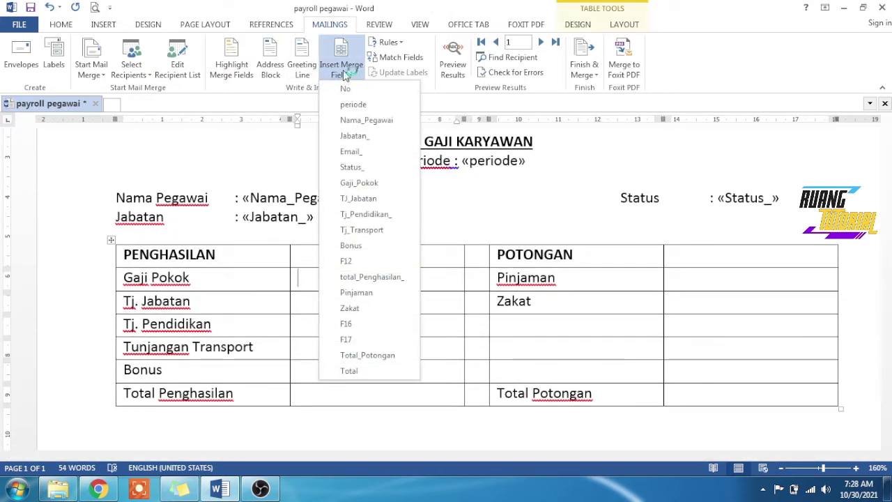
click(381, 183)
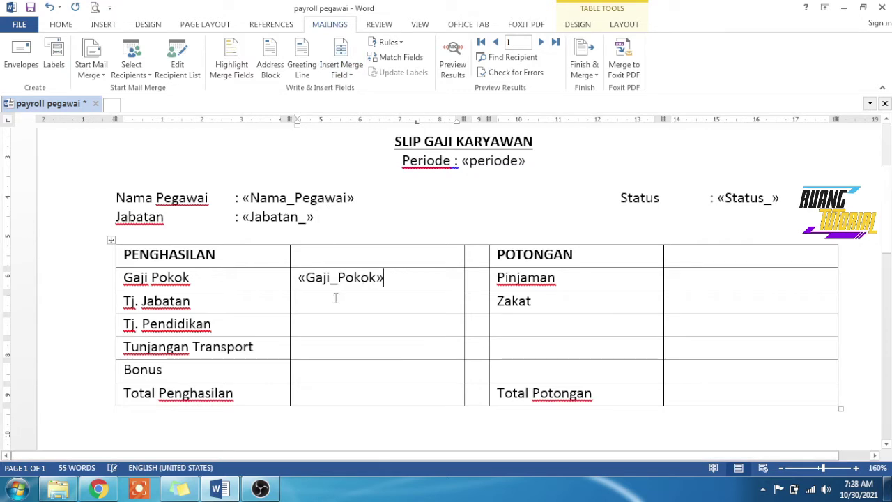
click(342, 70)
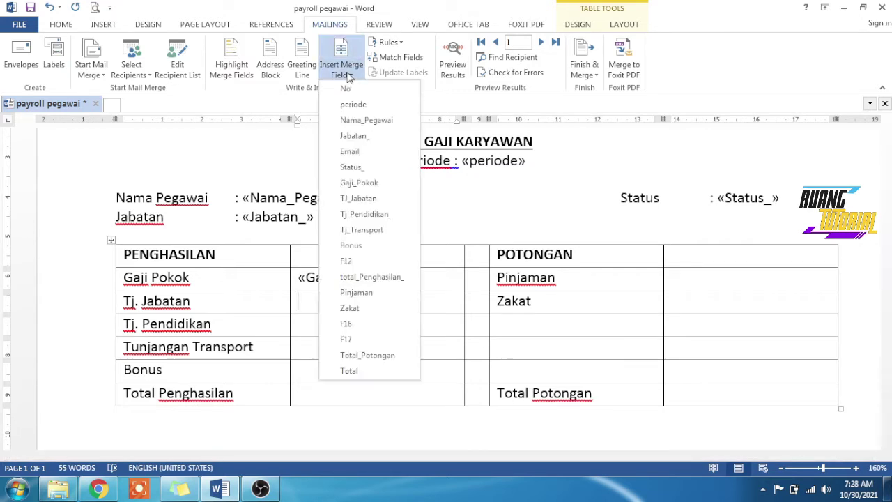
click(375, 199)
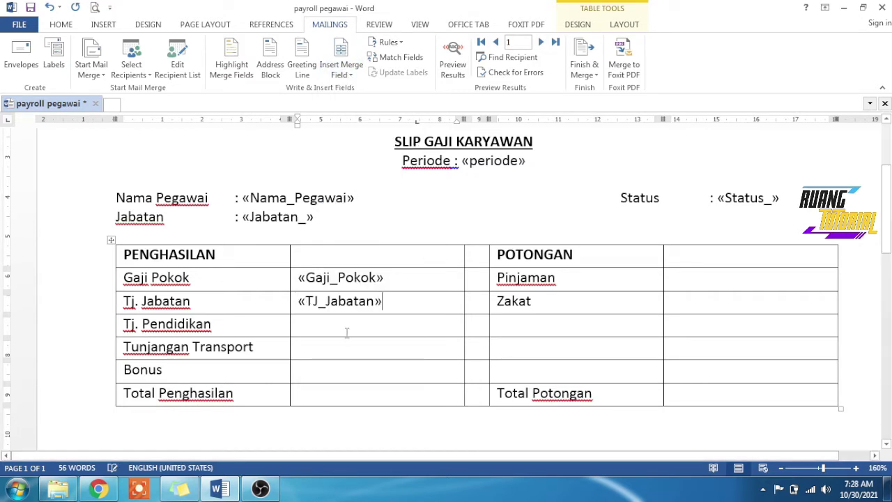
click(342, 70)
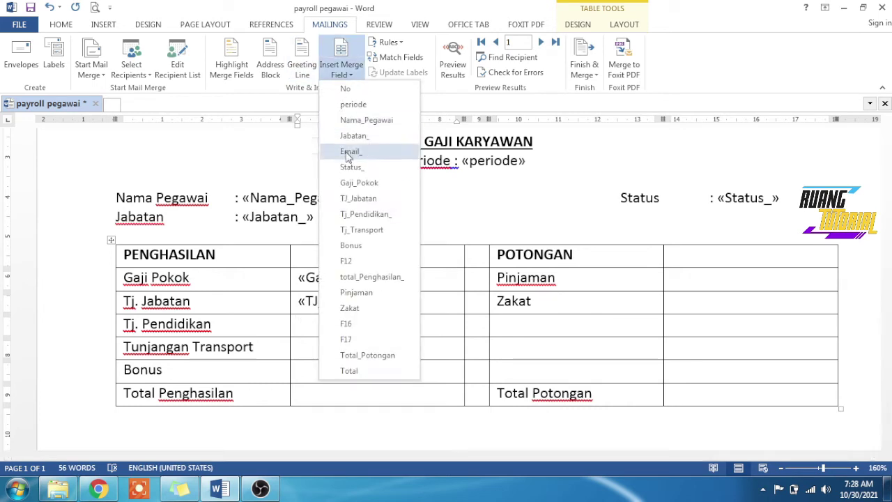
click(363, 214)
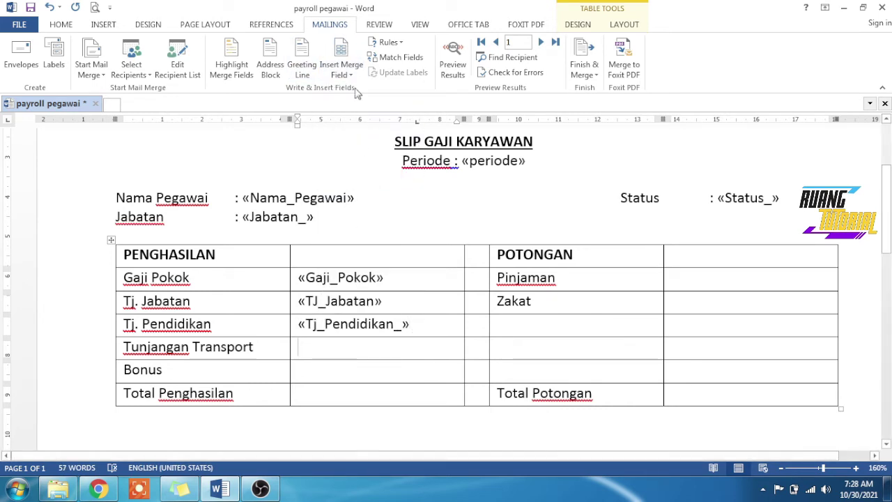
Insert the Tj_Transport, Bonus and total_Penghasilan_ merge fields beside Tunjangan Transport, Bonus and Total Penghasilan in the table.
click(342, 70)
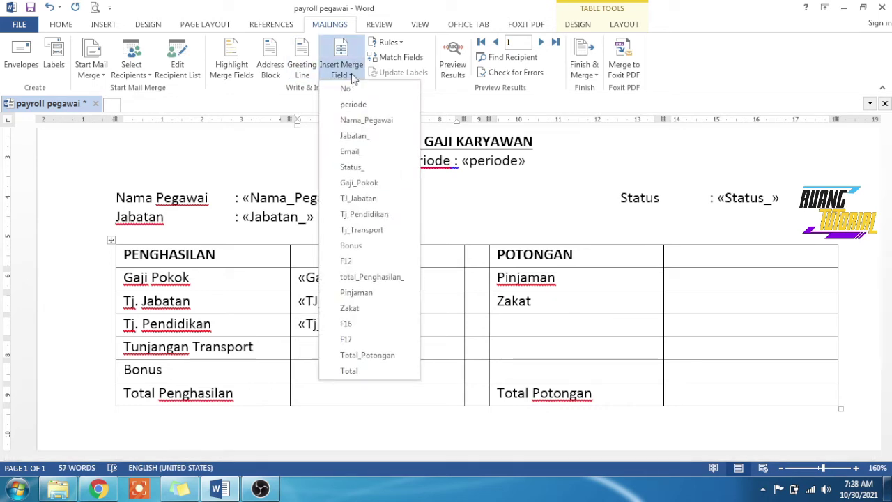
click(361, 230)
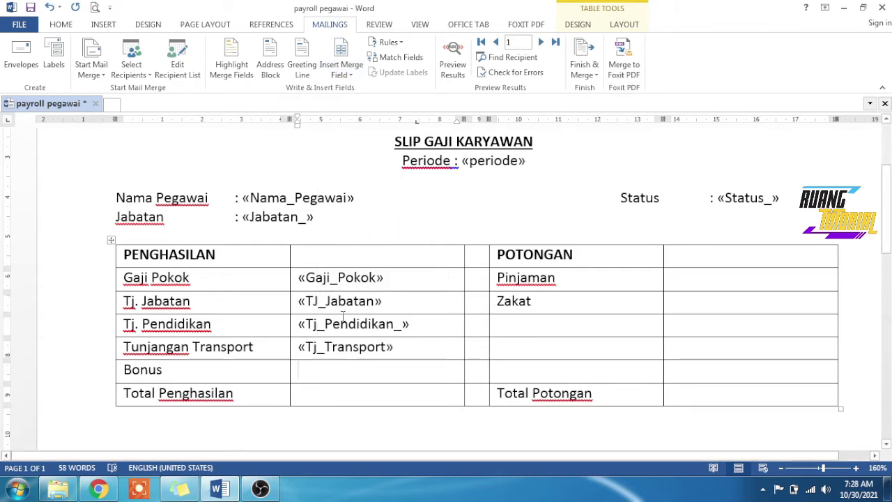
click(342, 66)
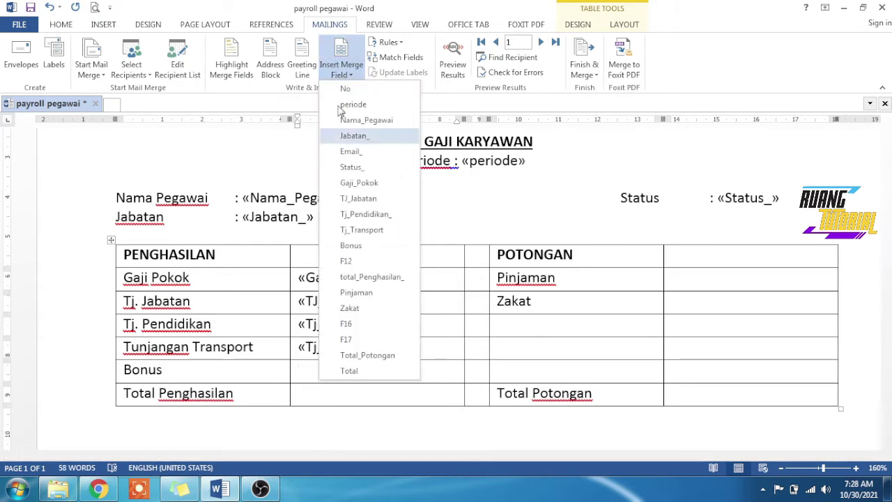
click(369, 247)
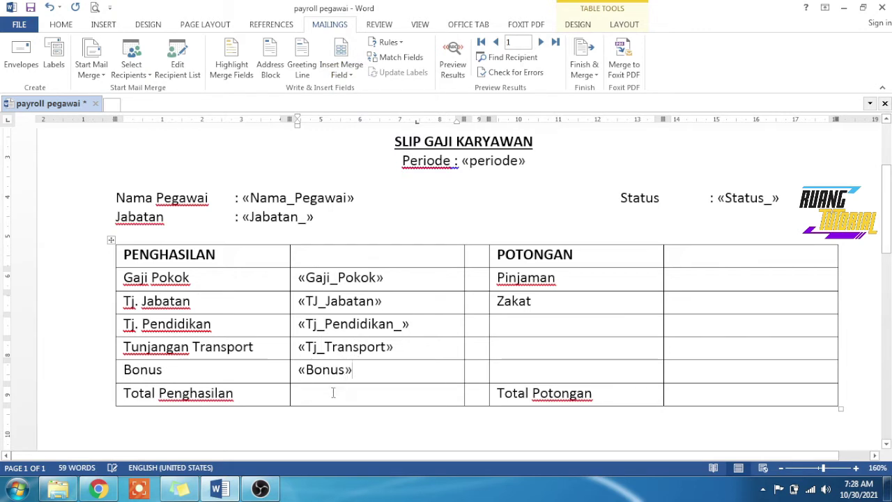
click(342, 64)
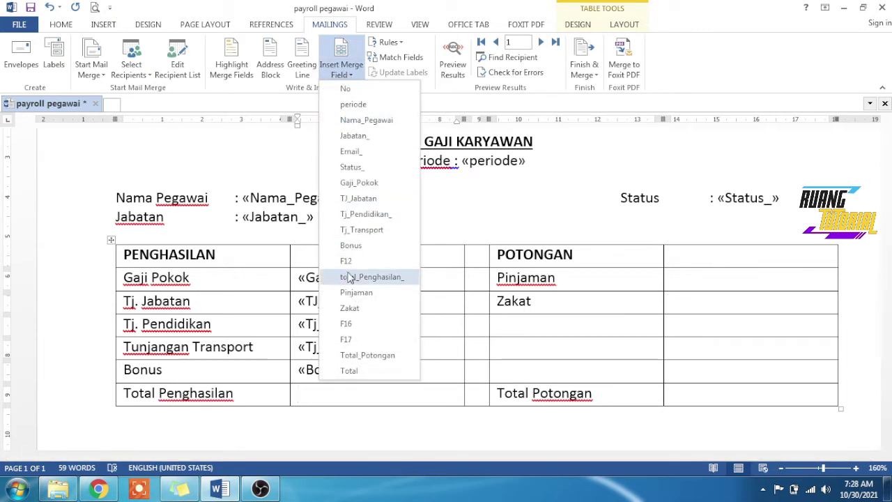
click(357, 279)
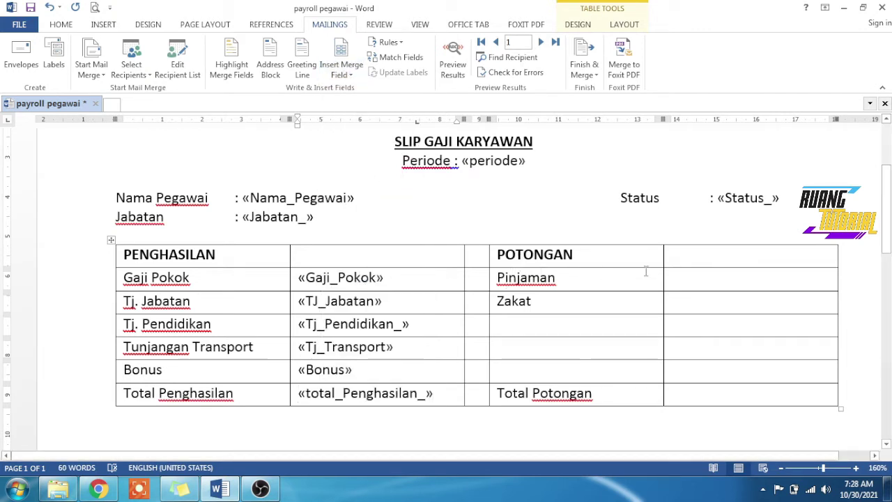
Insert the Pinjaman, Zakat and Total_Potongan merge fields in the cells beside their matching POTONGAN labels.
click(690, 289)
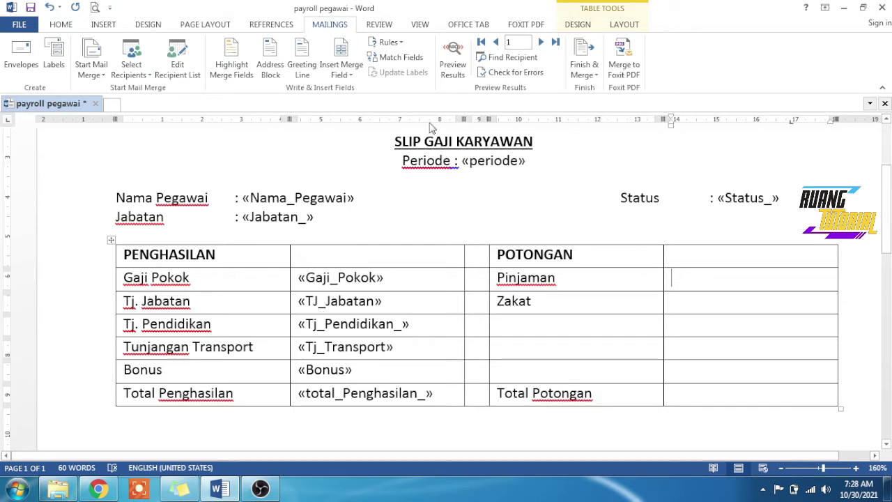
click(341, 65)
click(356, 292)
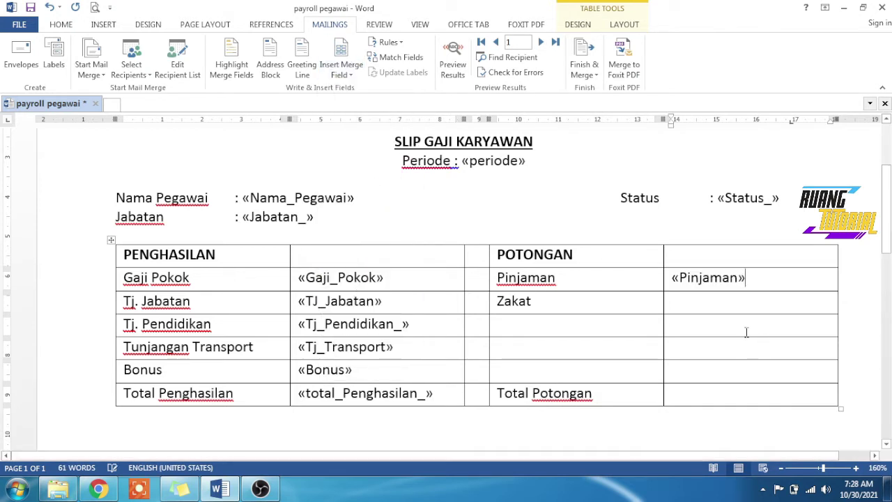
click(340, 70)
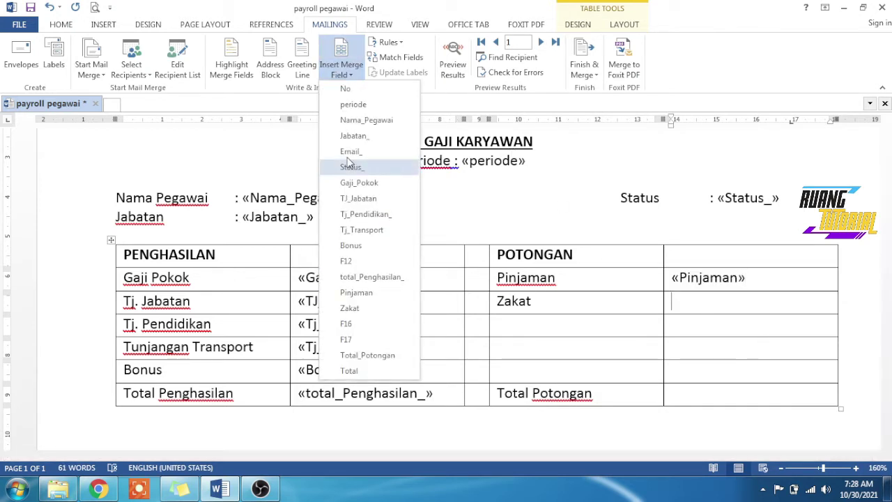
click(362, 308)
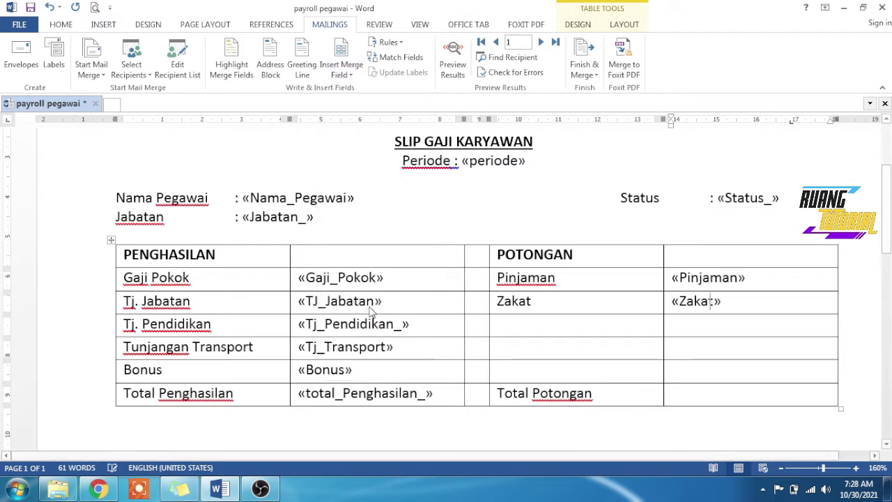
click(341, 72)
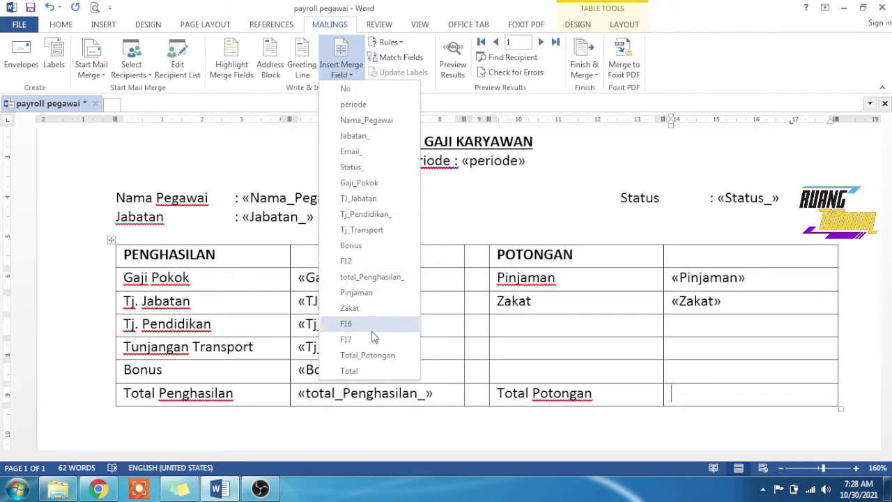
click(368, 355)
Insert the Total merge field after the colon of "Total Peneriman Gaji" below the table.
scroll(346, 302, down, 3)
click(338, 318)
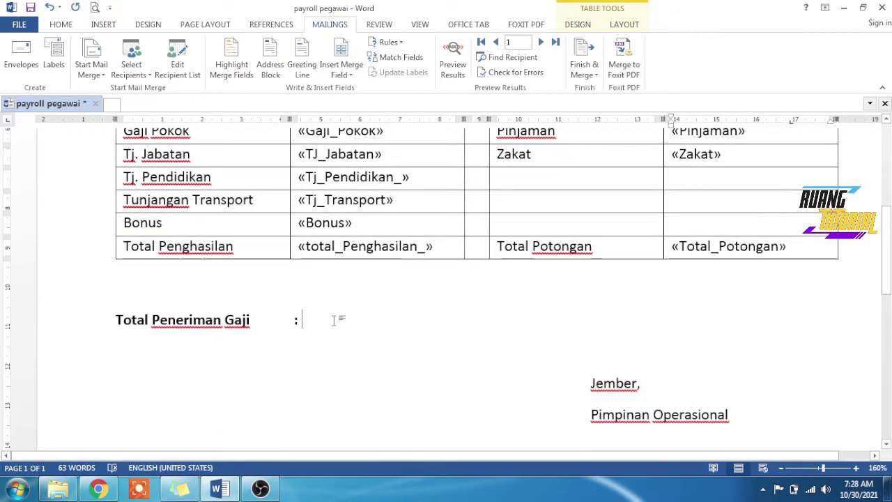
click(342, 73)
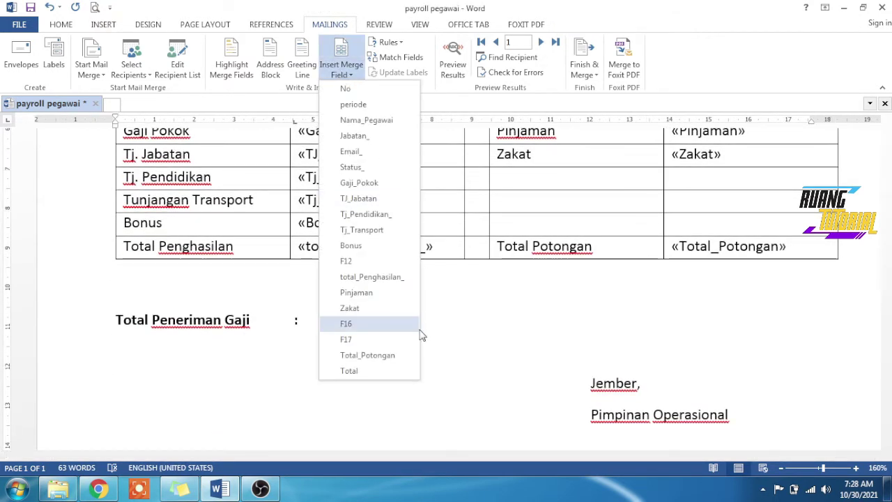
click(376, 368)
click(408, 380)
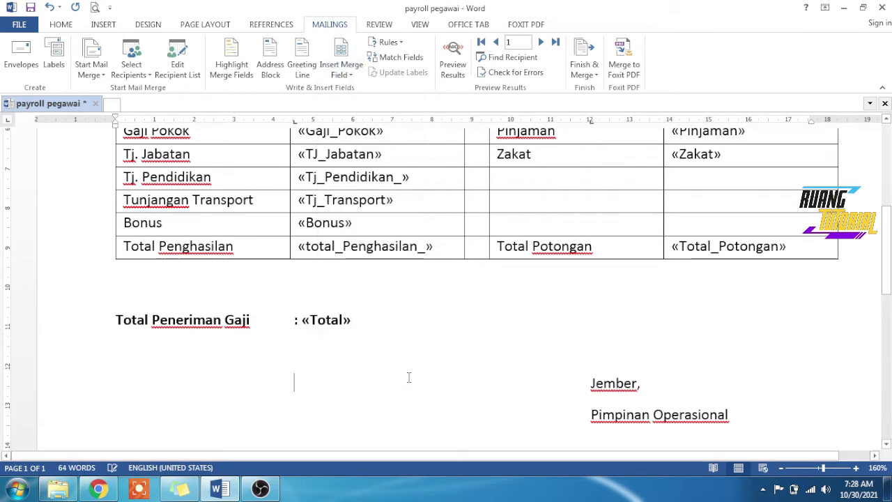
Turn on the merge results preview and check the amounts in the PENGHASILAN and POTONGAN columns.
scroll(420, 367, down, 5)
scroll(627, 292, up, 3)
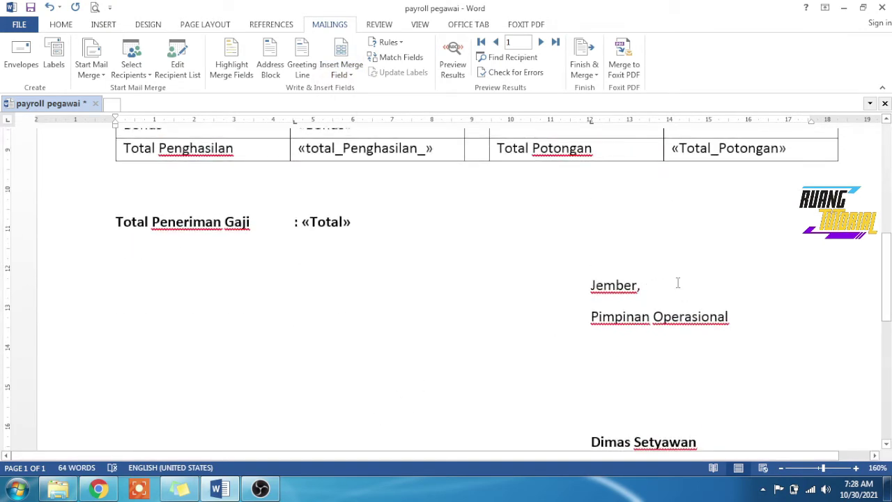
scroll(657, 268, up, 7)
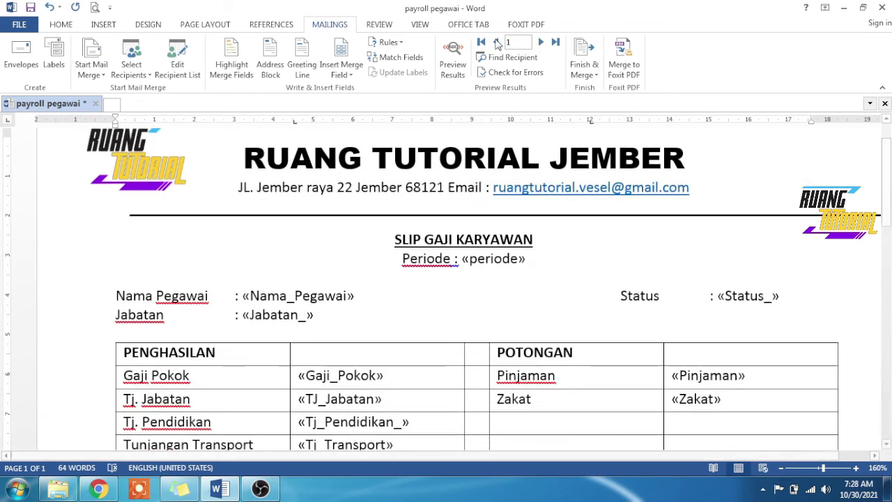
click(454, 62)
scroll(130, 340, down, 3)
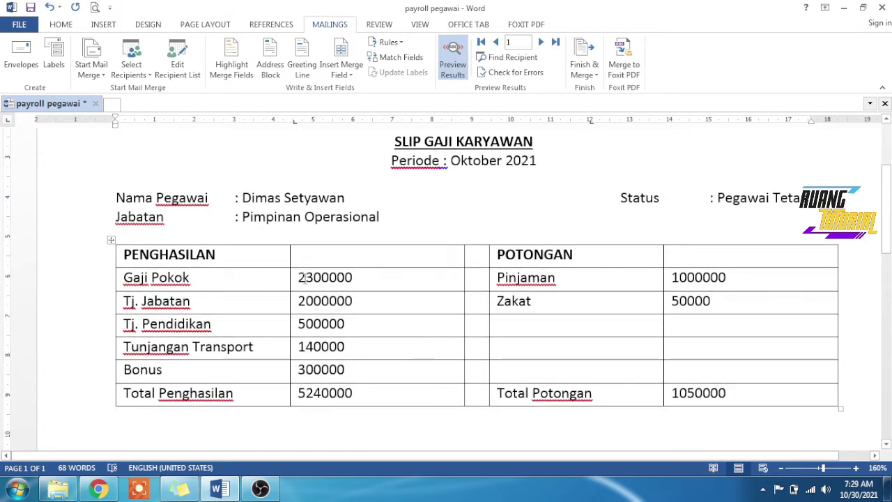
drag(305, 279, 323, 394)
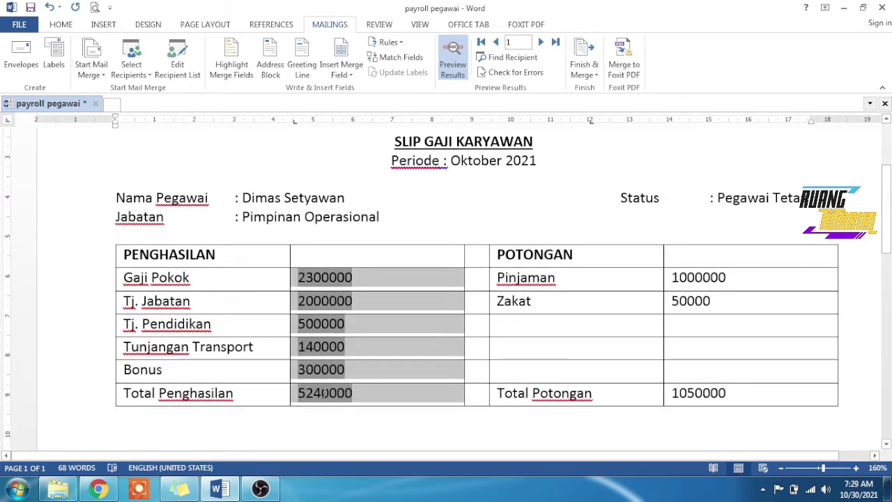
drag(680, 278, 703, 397)
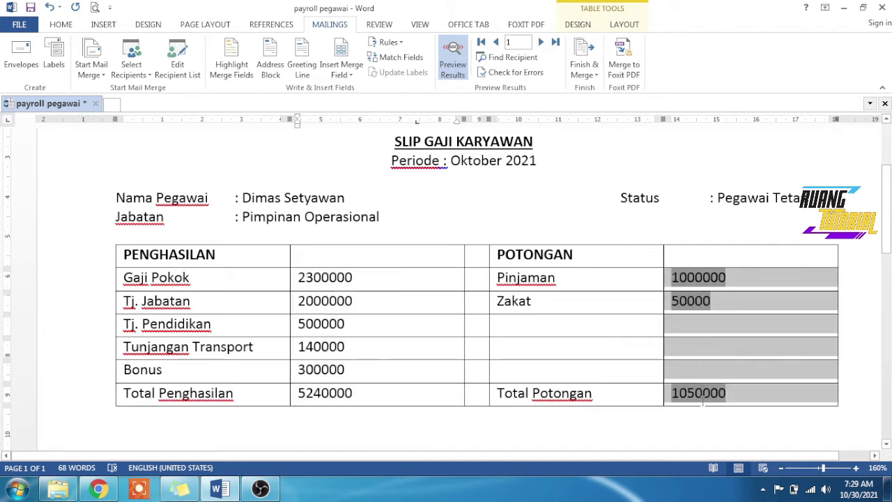
click(419, 340)
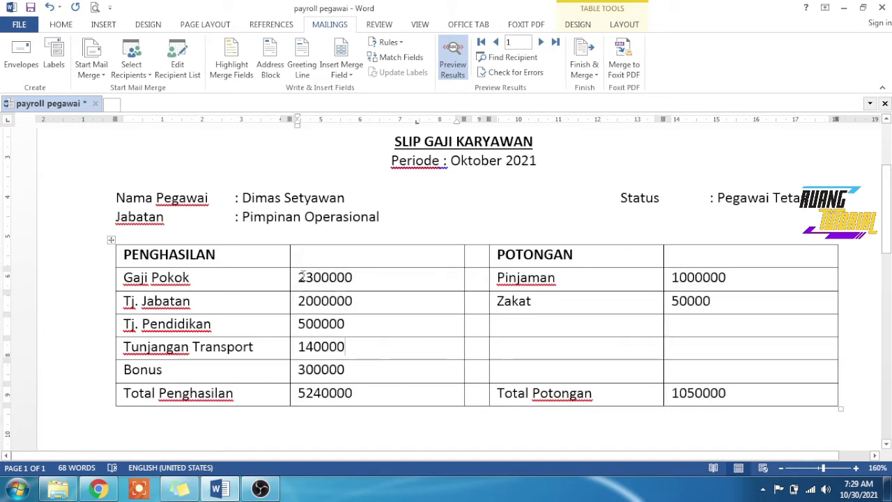
Display the field code of the Gaji Pokok amount in the PENGHASILAN table.
drag(302, 277, 369, 277)
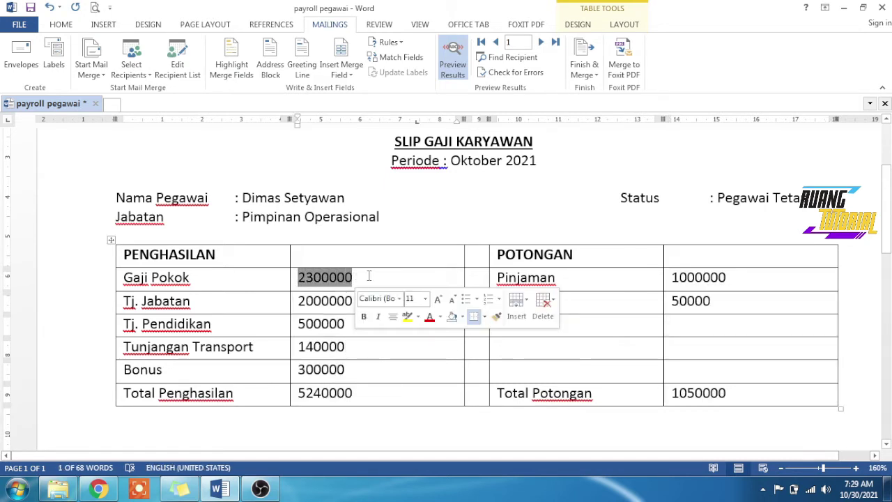
right_click(325, 282)
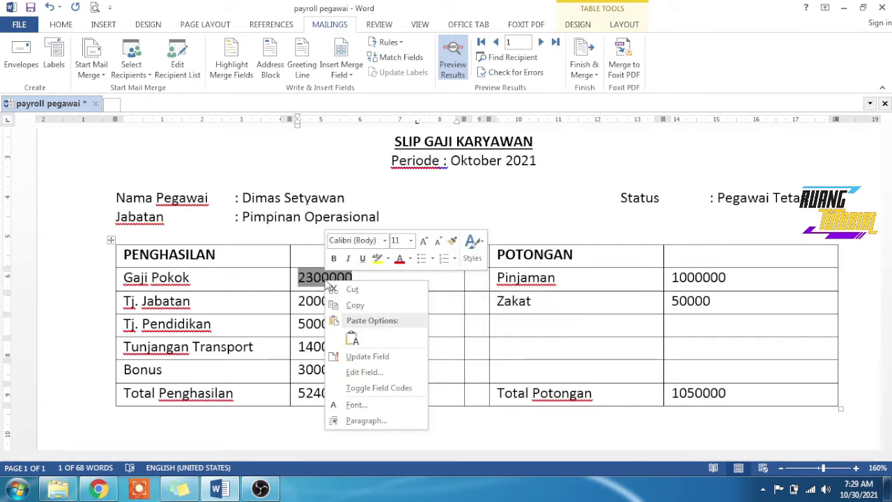
click(379, 389)
click(380, 282)
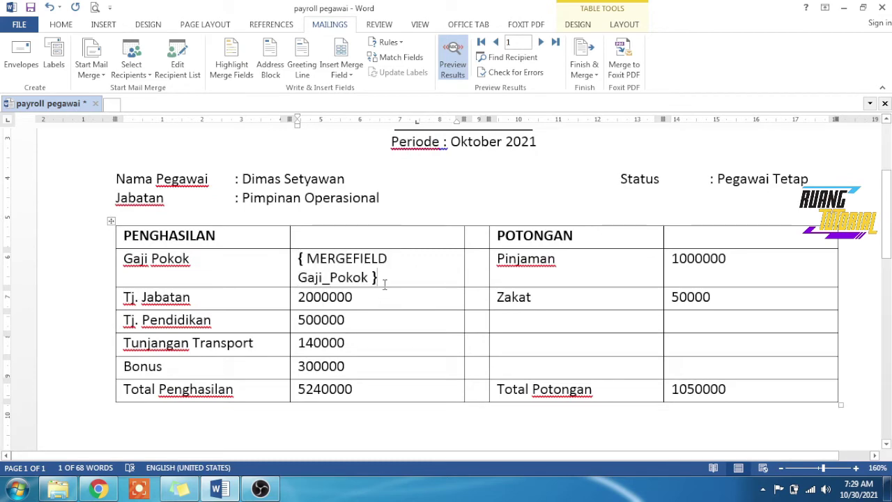
scroll(385, 282, up, 7)
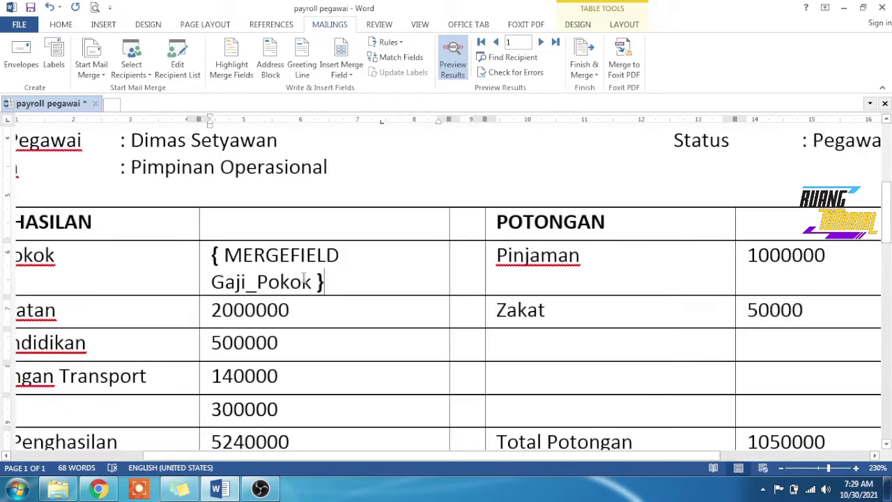
Append the number format switch \# #.### inside the Gaji_Pokok field code and update the field.
click(322, 282)
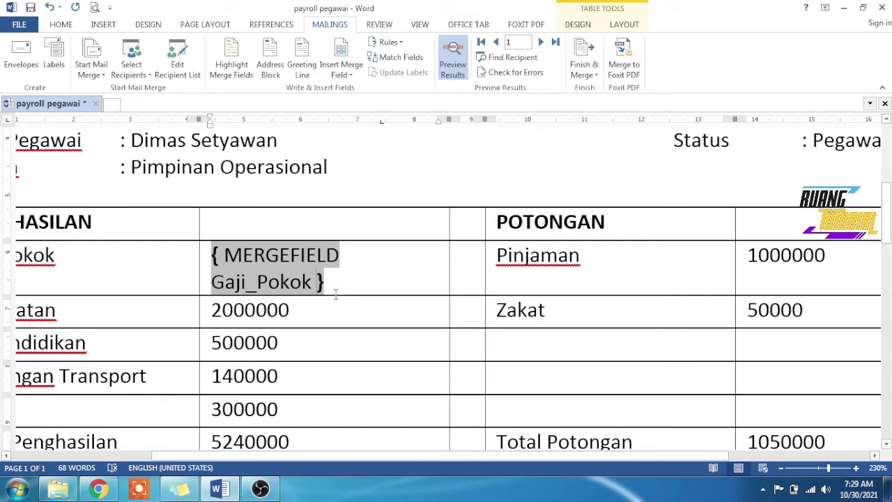
text(\)
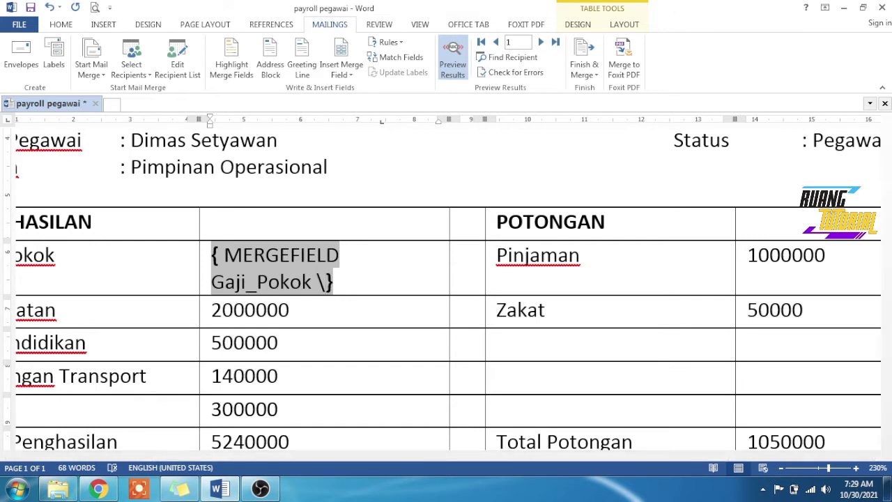
text(#)
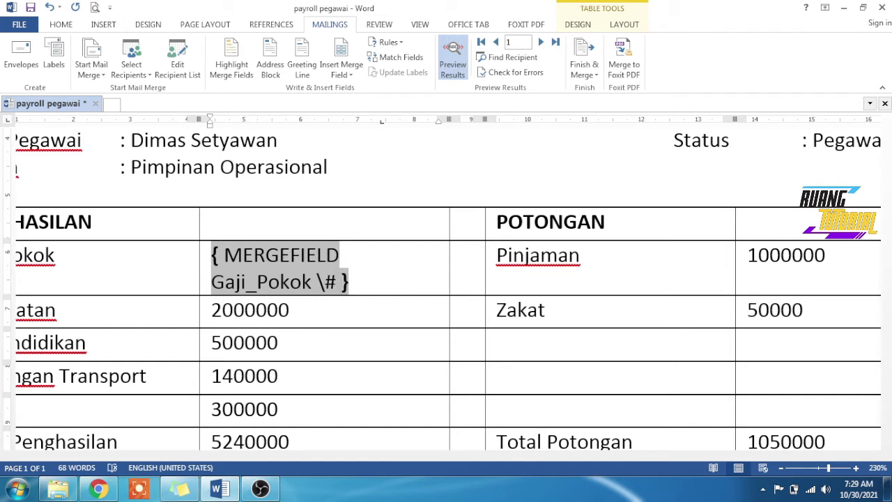
text( #)
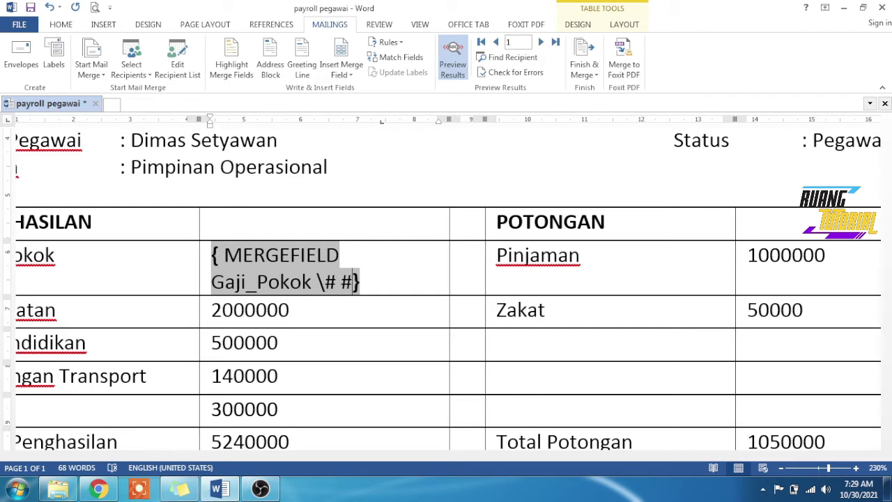
text(.###)
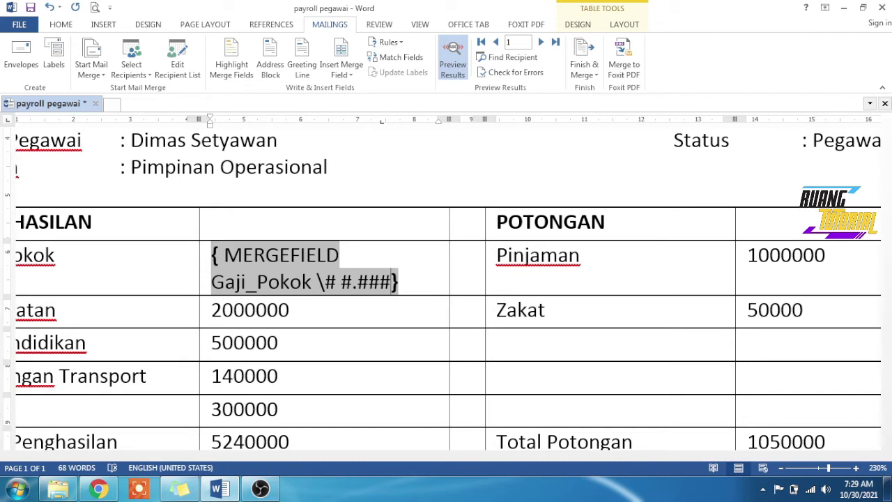
right_click(265, 276)
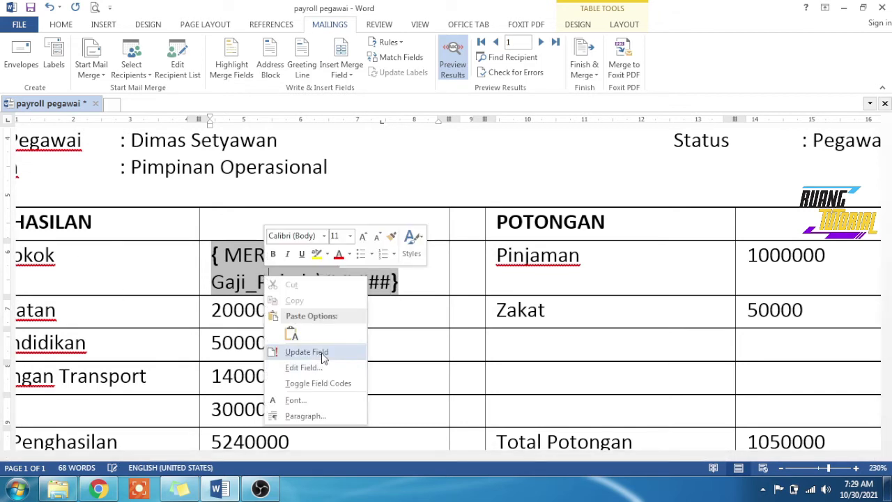
click(306, 352)
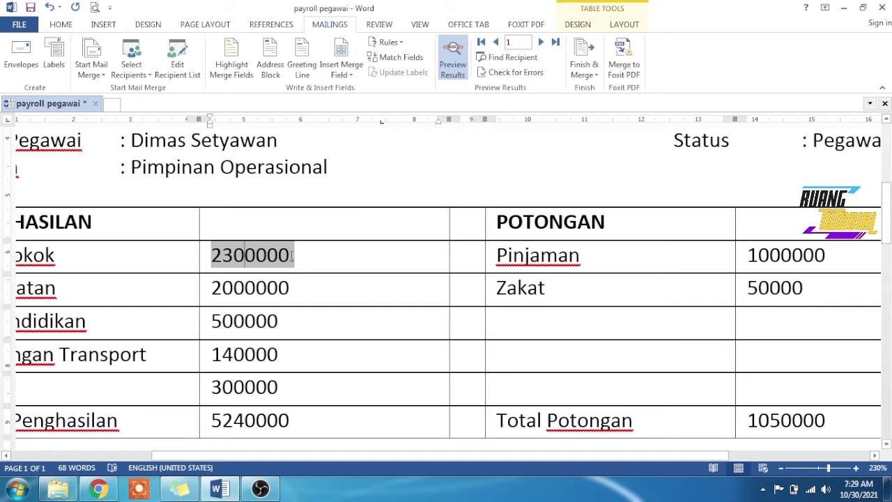
Replace the period with a comma in the Gaji_Pokok field code so the switch reads \# #,###, and update the field.
right_click(261, 257)
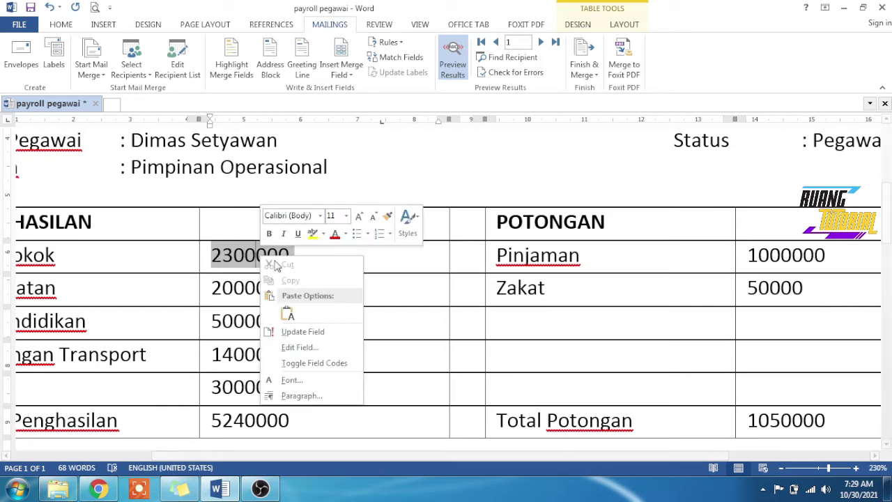
click(312, 363)
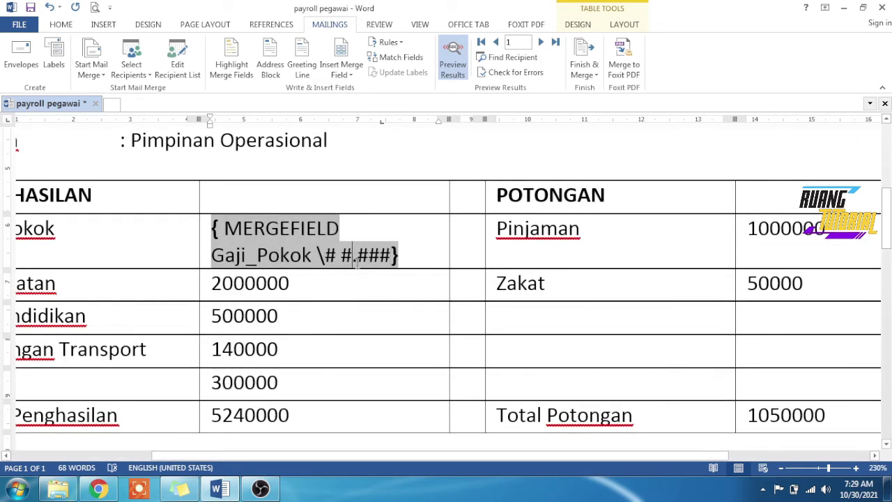
ctrl+scroll(356, 262, up, 4)
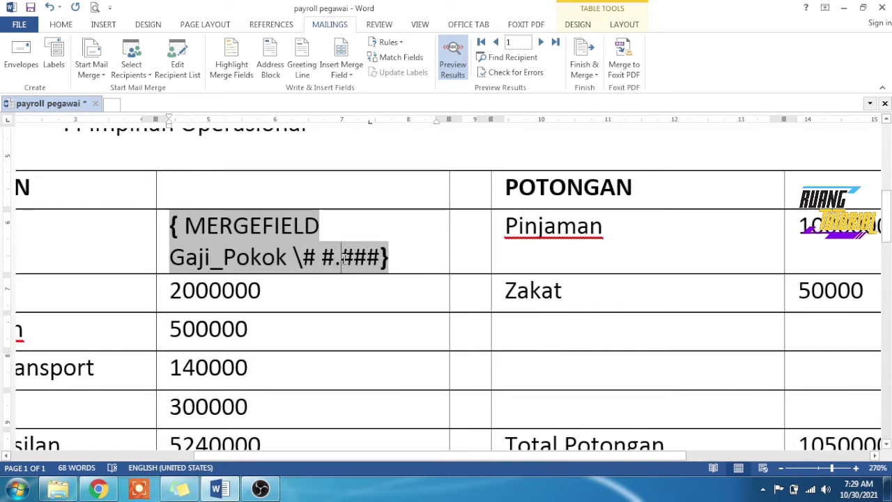
double_click(342, 258)
text(,)
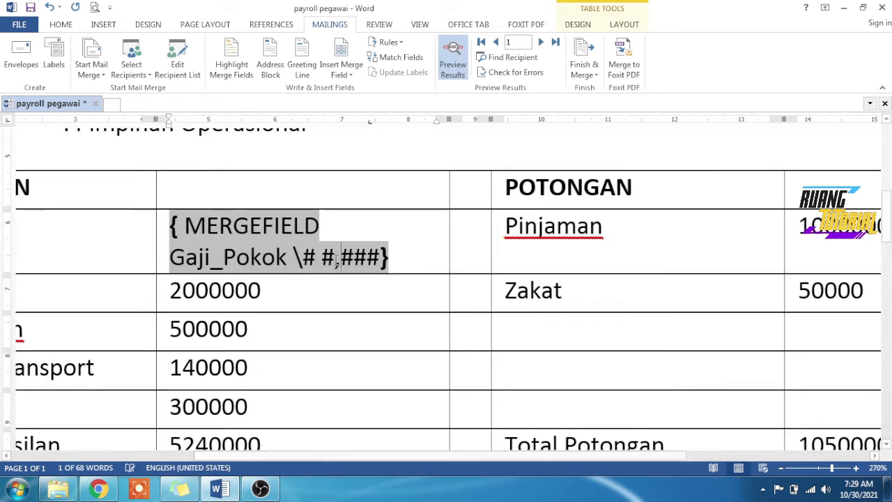
right_click(318, 258)
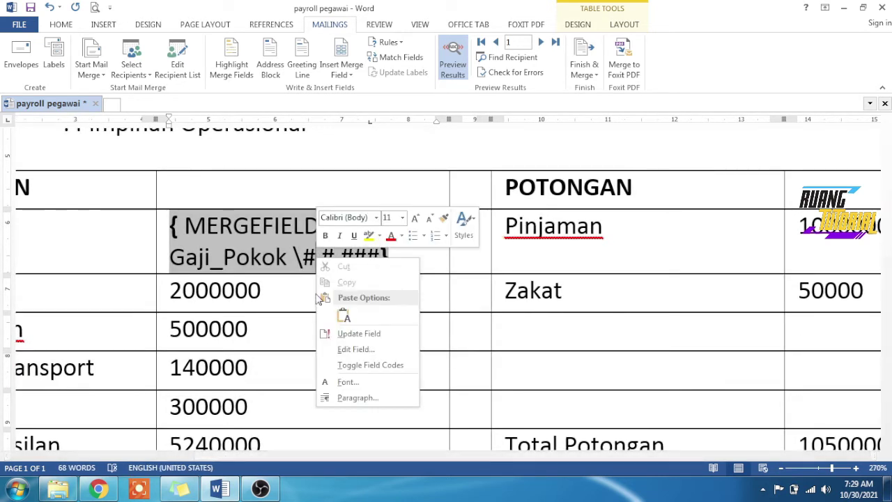
click(359, 334)
click(339, 227)
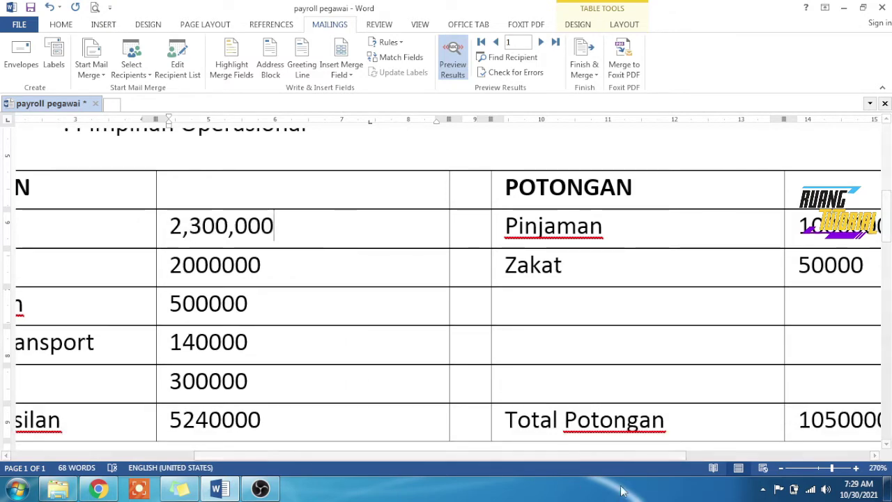
Display the field code of the Gaji Pokok amount and copy its number format switch \# #,###.
drag(590, 458, 449, 457)
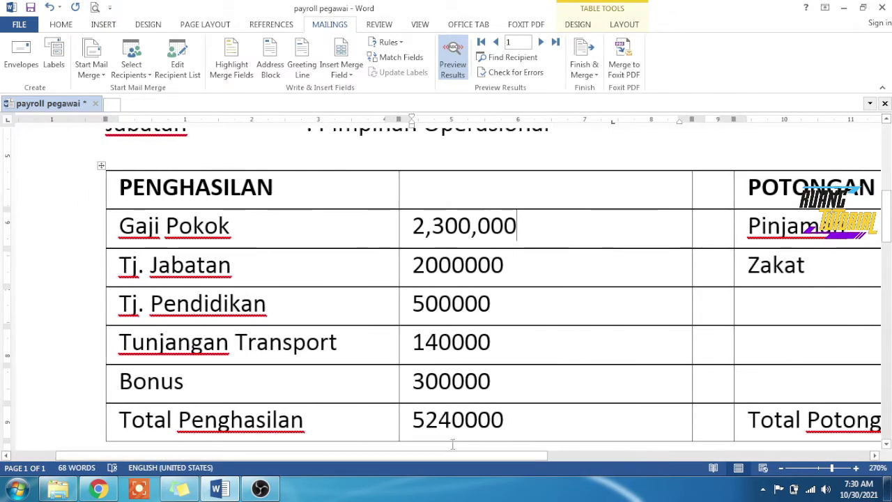
drag(516, 226, 478, 229)
right_click(457, 227)
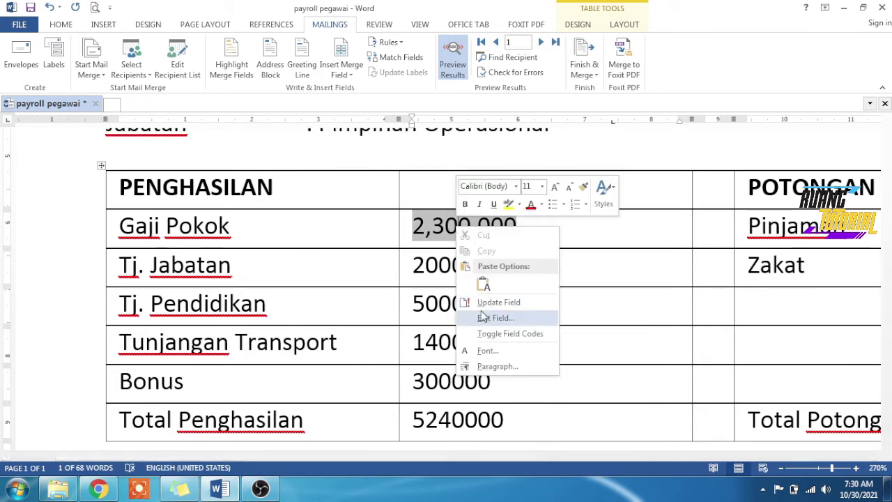
click(493, 335)
click(541, 226)
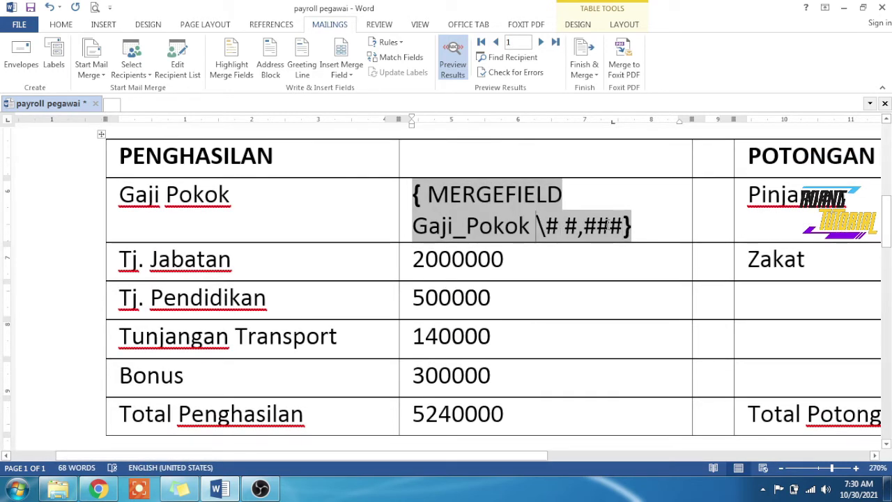
shift+click(619, 225)
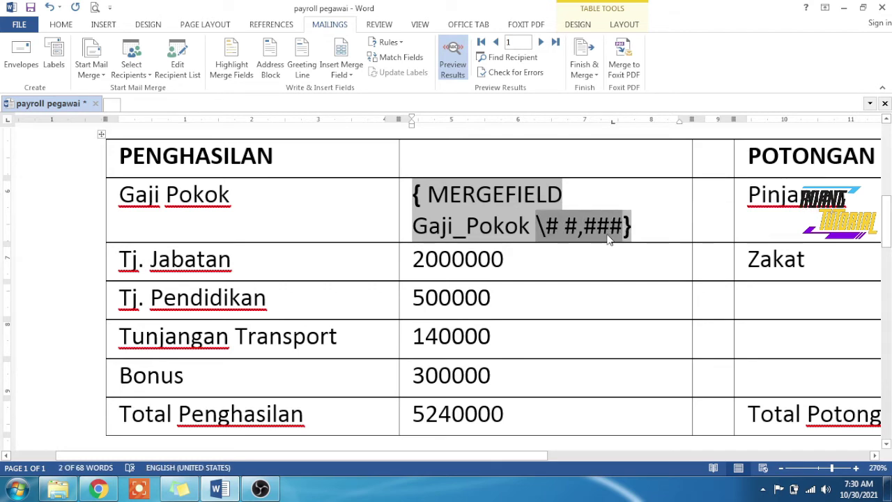
Display the field code of the Tj. Jabatan amount and paste the switch \# #,### after TJ_Jabatan.
click(516, 266)
right_click(466, 259)
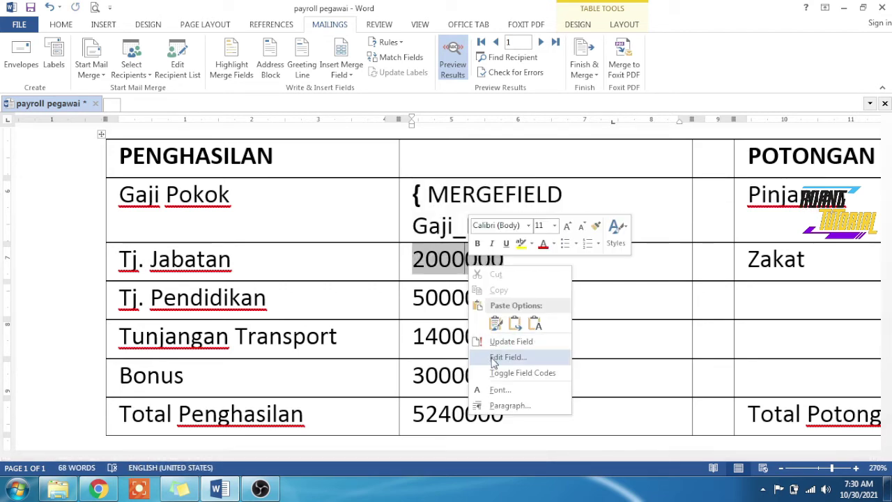
click(509, 371)
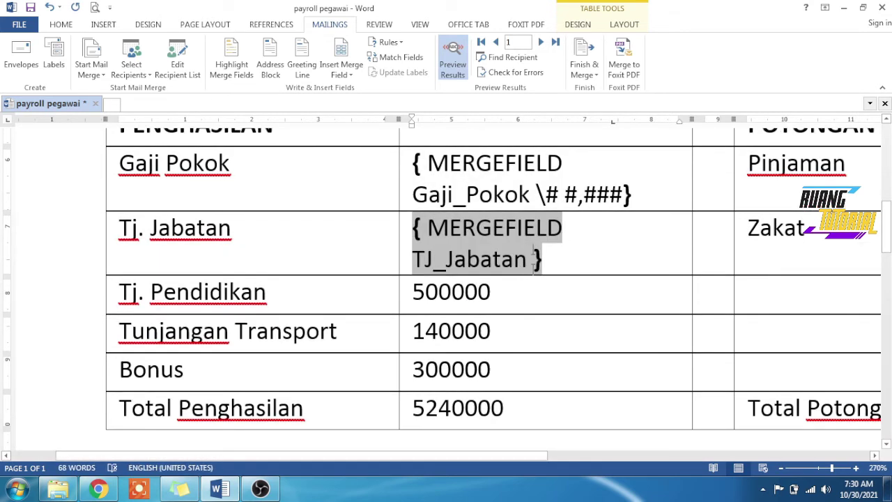
key(ctrl+v)
Display the field code of the Tj. Pendidikan amount and paste the switch \# #,### before its closing brace.
click(500, 293)
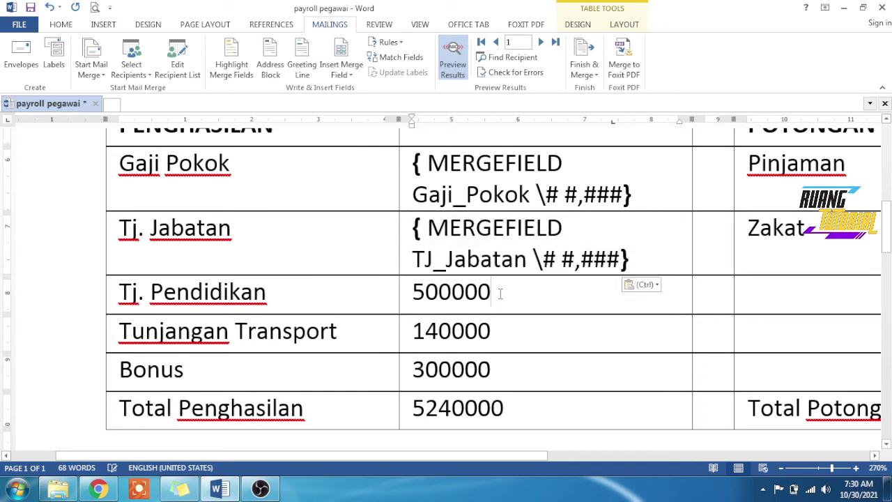
right_click(472, 293)
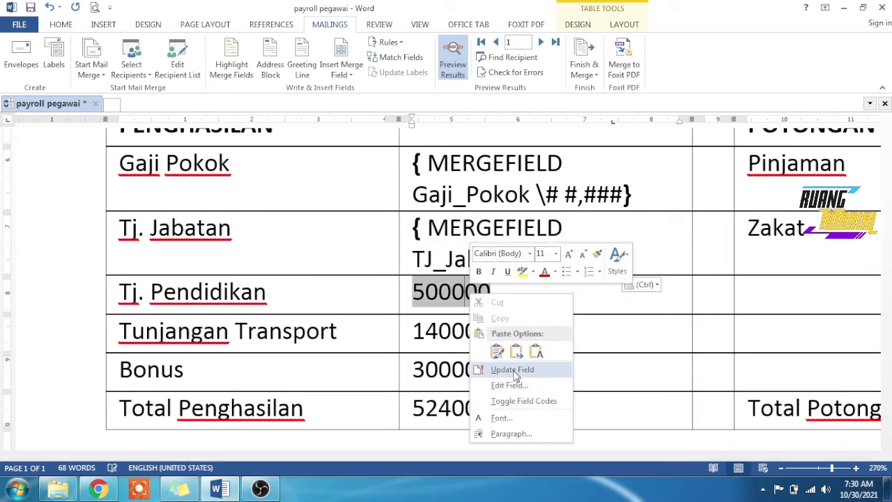
click(523, 401)
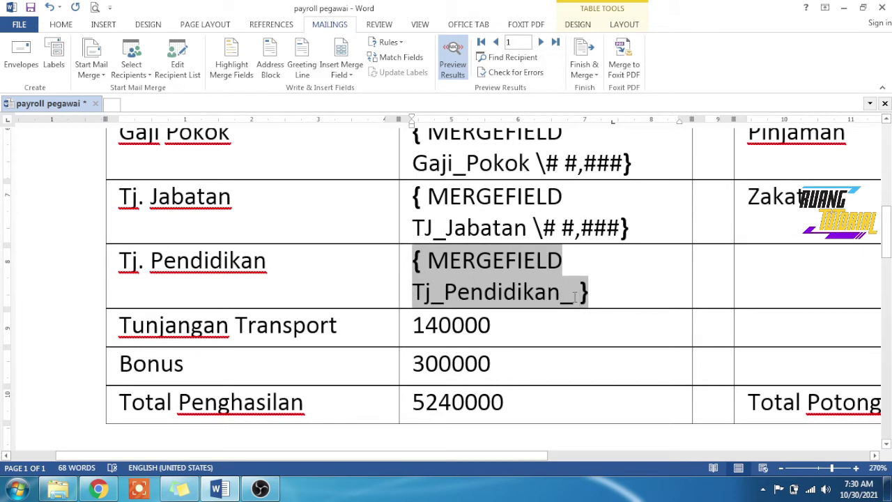
key(ctrl+v)
Show the field codes of the Tunjangan Transport and Bonus amounts and paste the switch \# #,### into each.
right_click(465, 330)
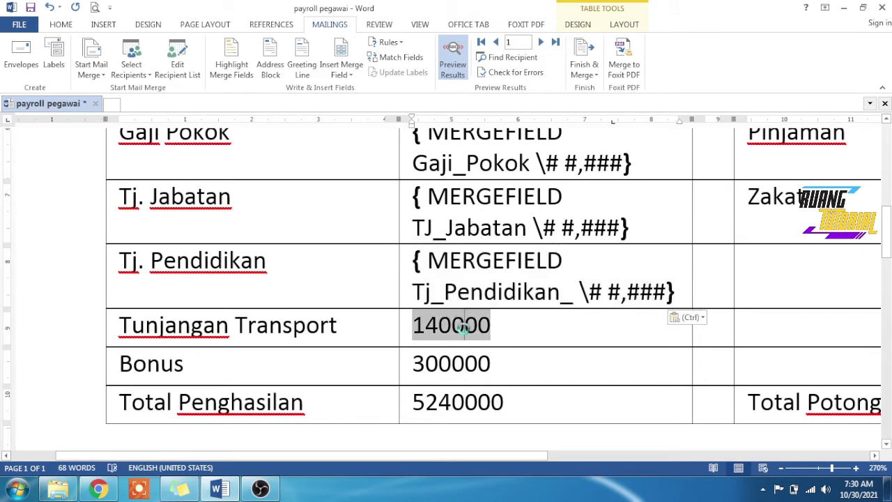
click(523, 286)
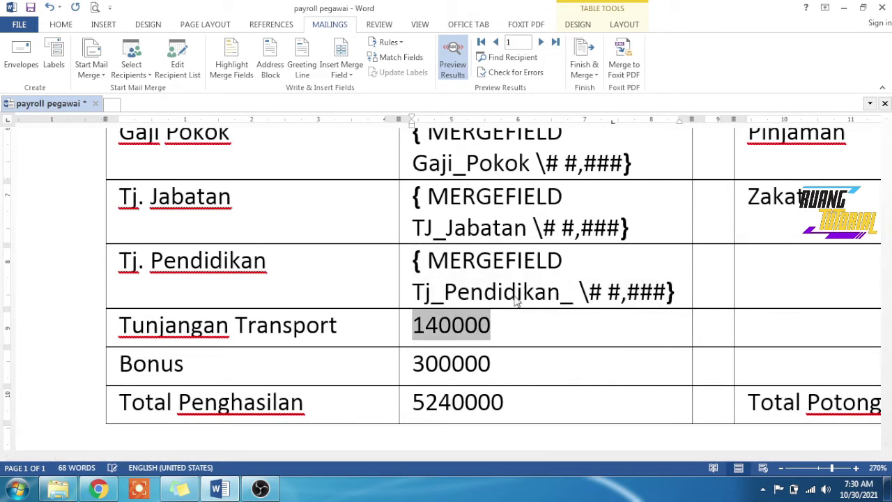
key(ctrl+v)
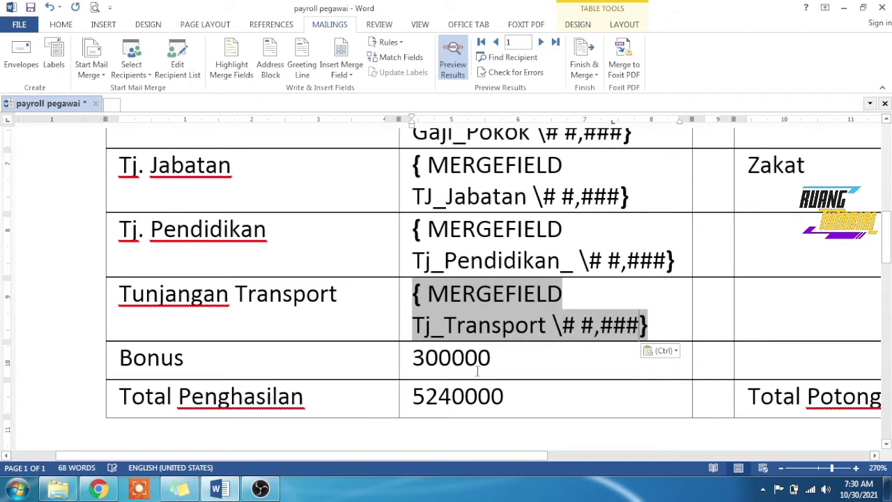
right_click(467, 358)
click(520, 312)
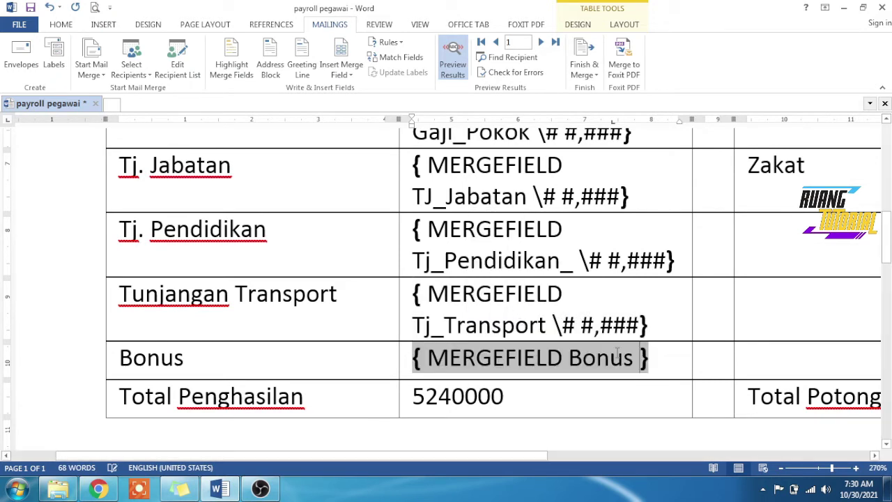
key(ctrl+v)
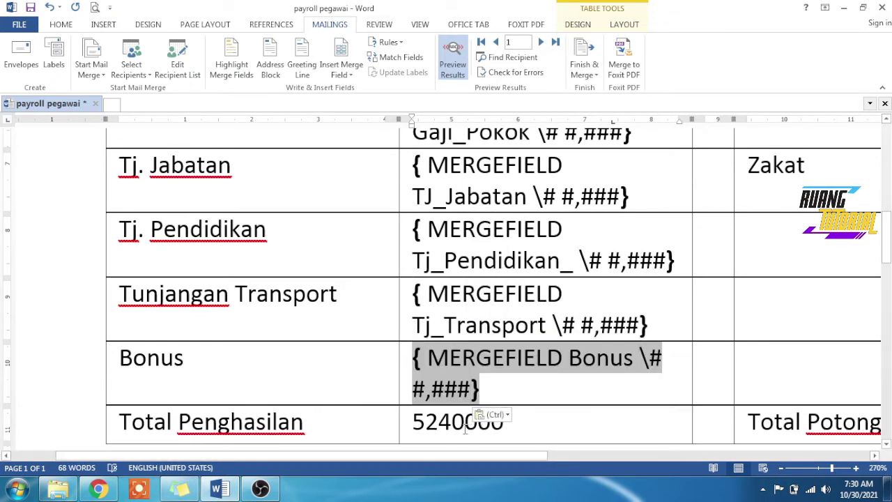
Display the field code of the Total Penghasilan amount and paste the switch \# #,### inside it.
click(464, 424)
right_click(464, 425)
click(517, 359)
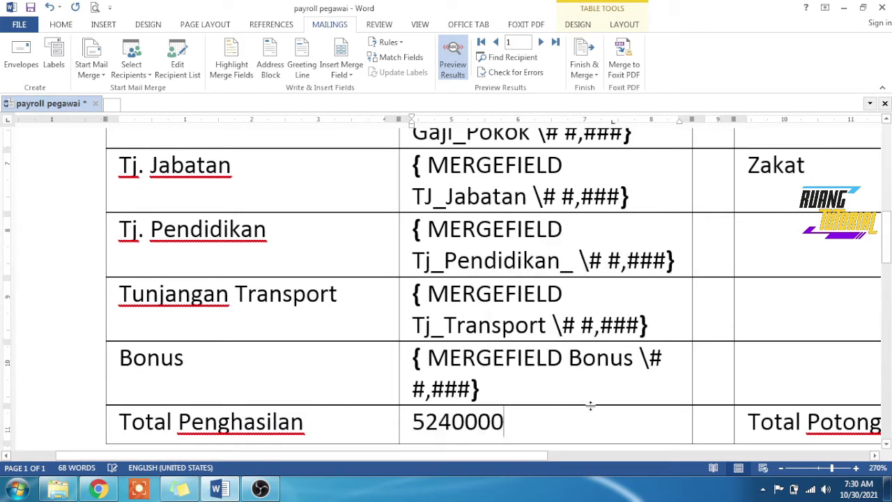
right_click(462, 414)
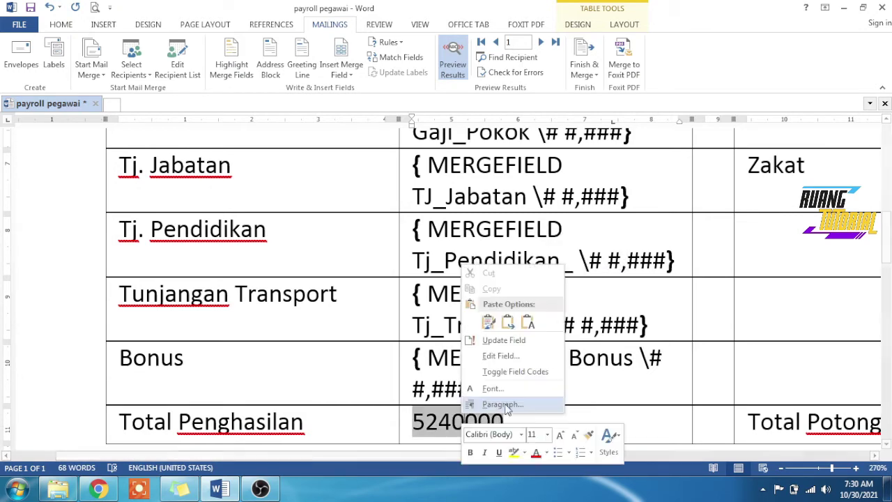
click(519, 372)
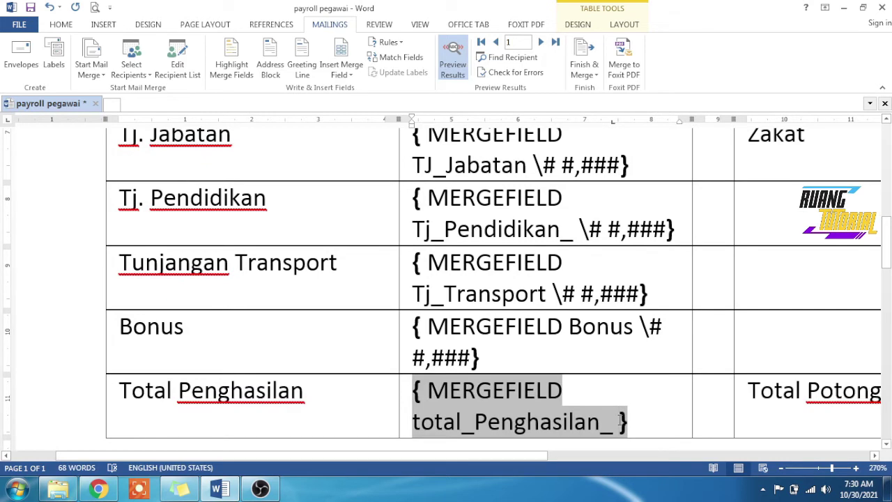
key(ctrl+v)
Display the field code of the Total Potongan amount and paste the switch \# #,### after Total_Potongan.
drag(506, 457, 749, 440)
click(680, 320)
right_click(681, 320)
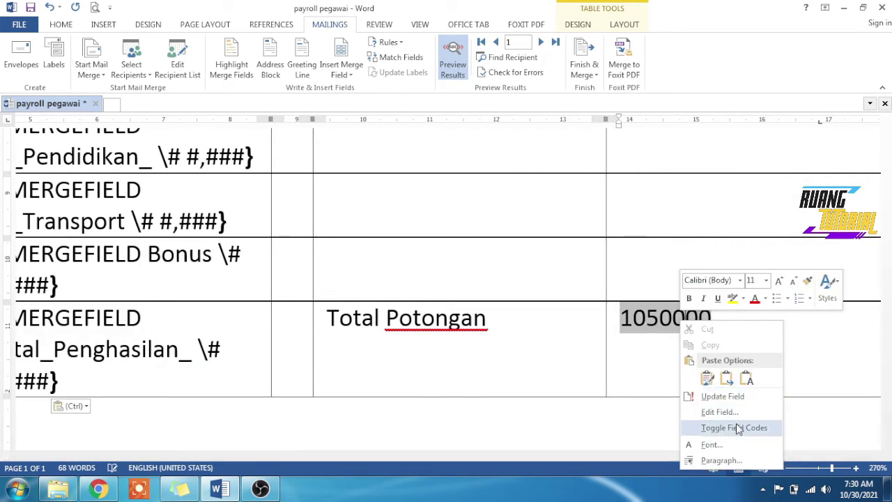
click(738, 428)
key(ctrl+v)
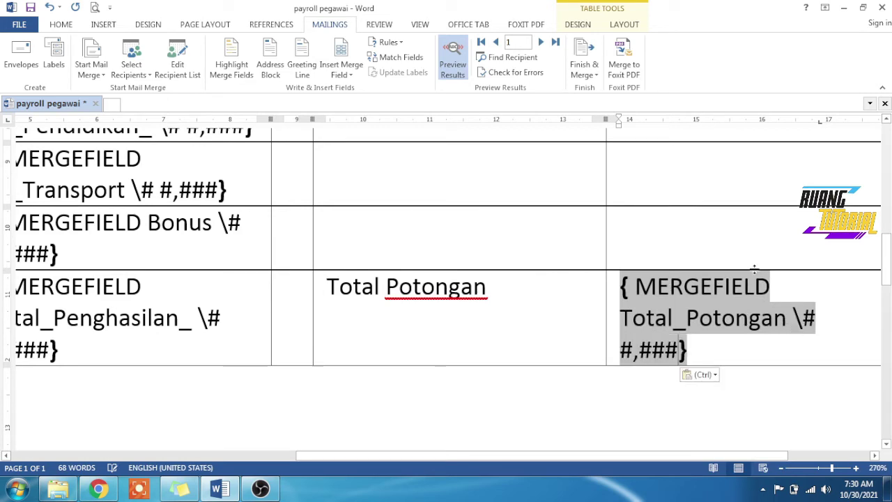
Display the field code of the Pinjaman amount in the POTONGAN section and paste the switch \# #,### into it.
scroll(755, 269, up, 10)
scroll(755, 269, down, 5)
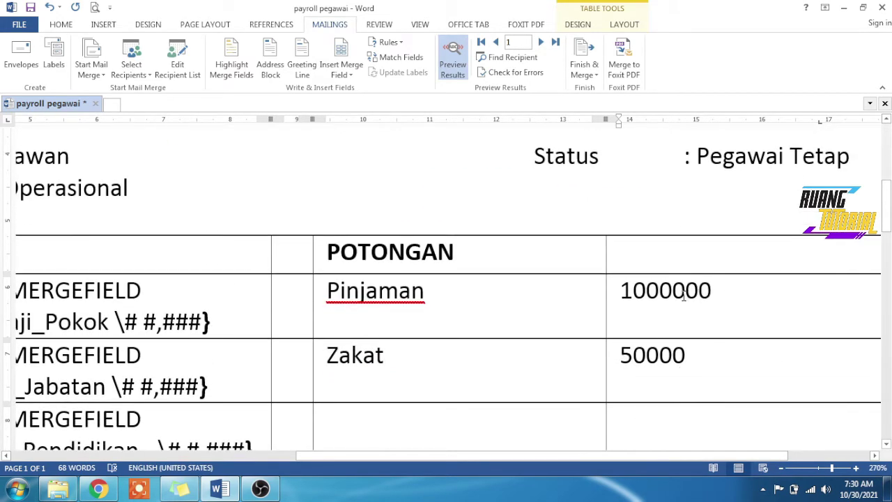
click(684, 296)
right_click(683, 293)
click(736, 400)
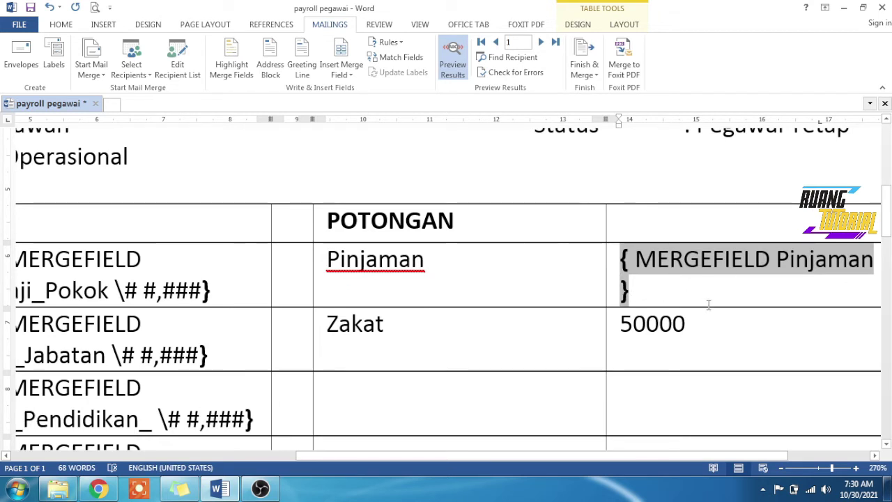
click(708, 305)
scroll(712, 300, right, 4)
click(753, 257)
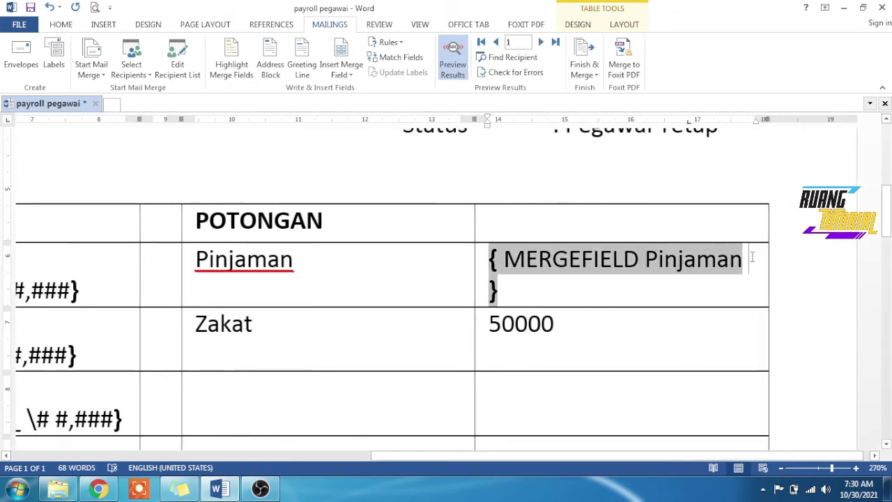
key(ctrl+v)
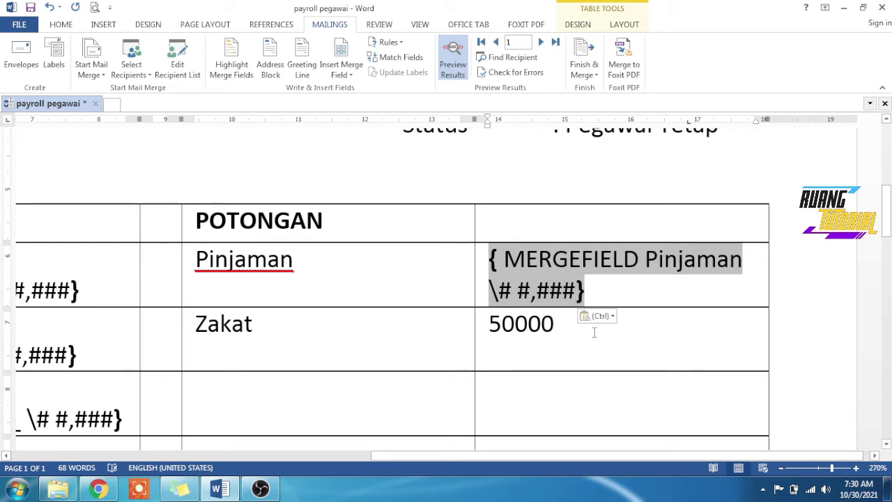
Display the field code of the Zakat amount and paste the switch \# #,### before its closing brace.
click(557, 327)
right_click(557, 328)
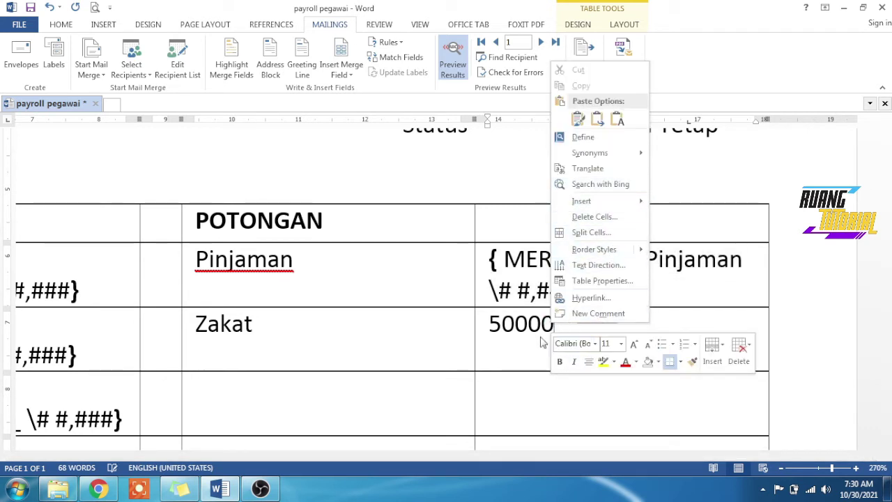
click(517, 331)
right_click(517, 331)
click(570, 289)
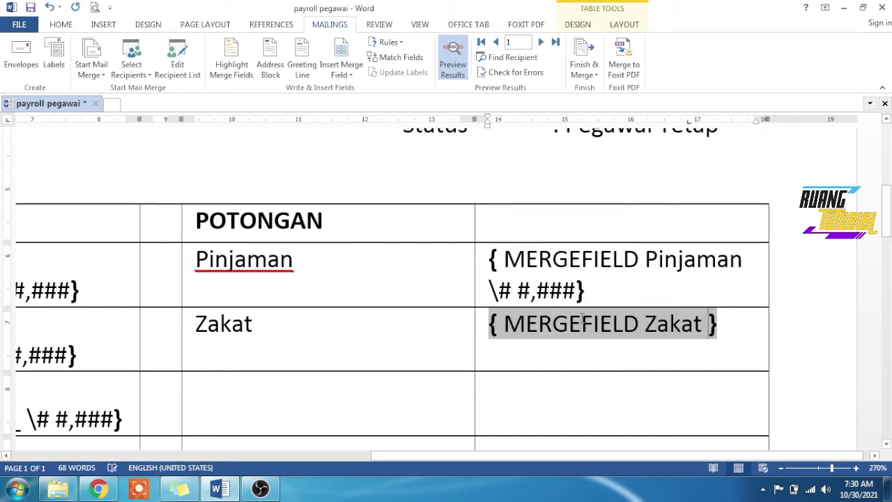
click(696, 330)
key(ctrl+v)
Display the field code of the Total Peneriman Gaji amount below the table and add the switch \# #,### after Total.
scroll(327, 265, down, 10)
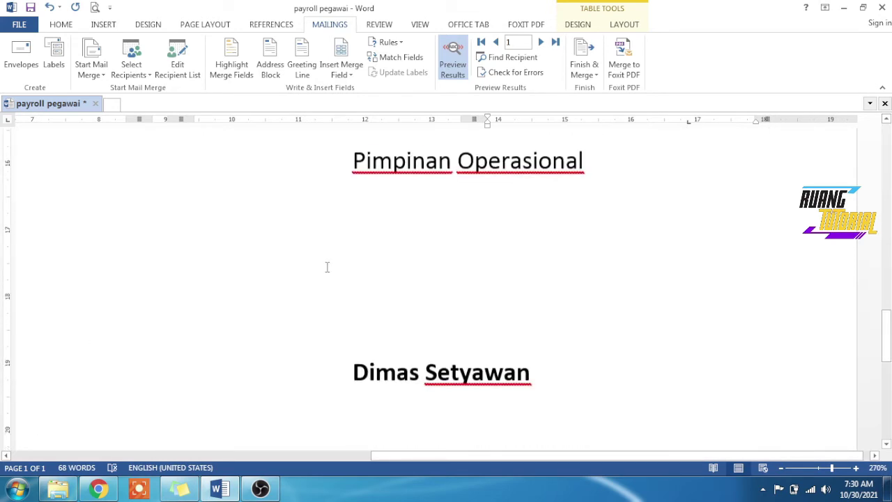
ctrl+scroll(358, 302, down, 9)
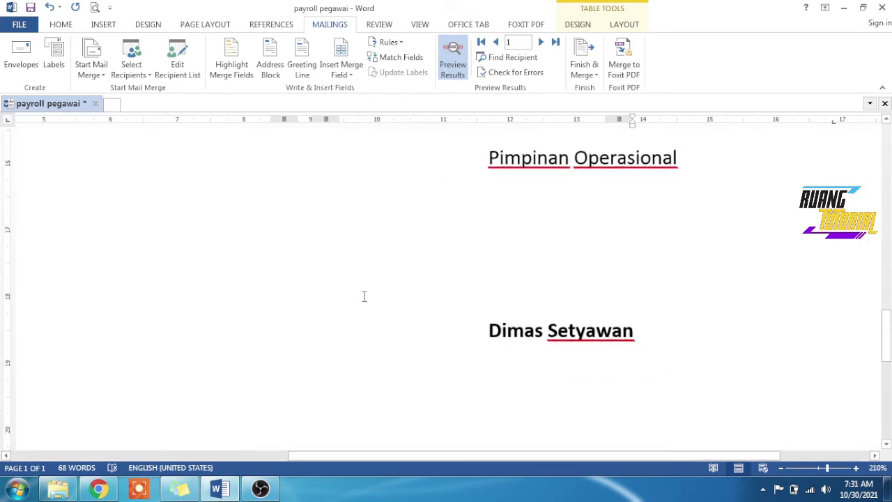
scroll(351, 275, up, 3)
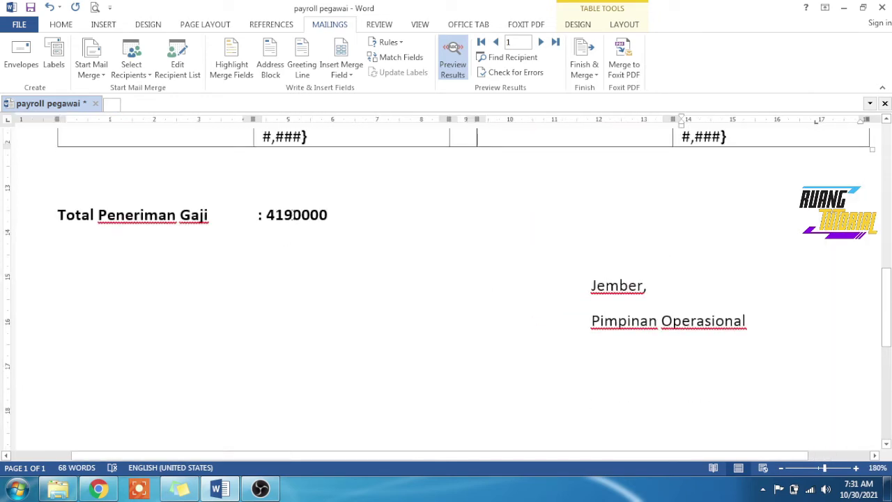
click(292, 215)
right_click(292, 215)
key(Escape)
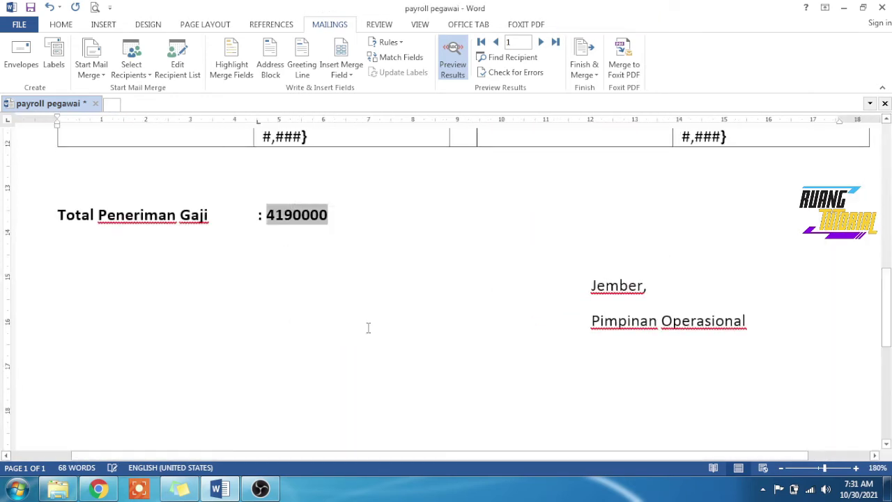
key(shift+F9)
click(410, 216)
text(\# #,###)
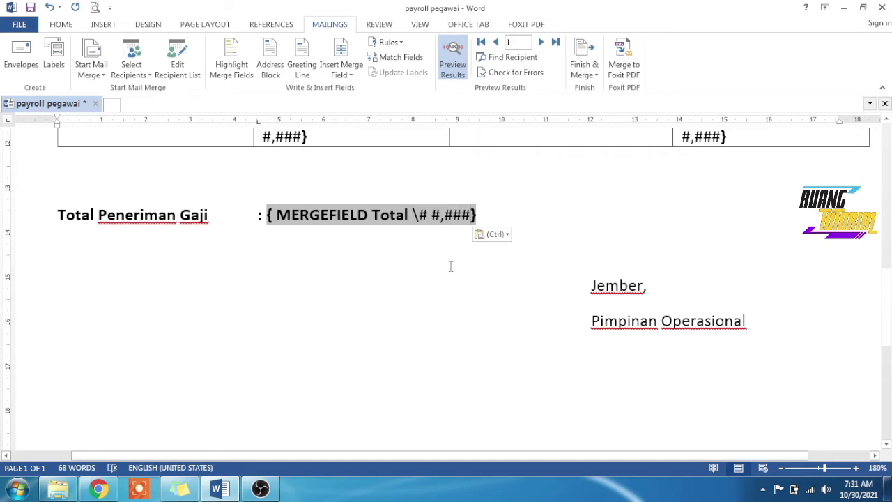
Switch all field codes in the document back to showing their merged values.
scroll(451, 266, up, 1)
key(alt+F9)
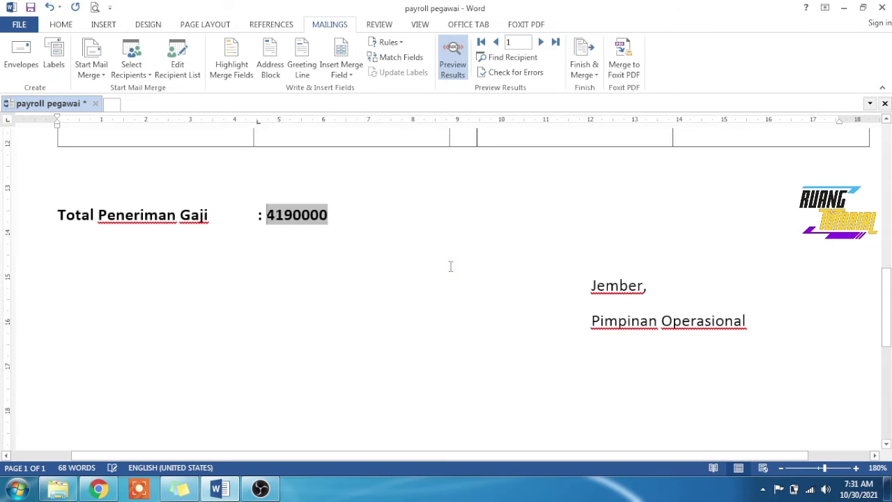
key(alt+F9)
key(alt+F9)
Preview merge records 2 and 3 and check the number format of the amounts in both sections.
scroll(436, 219, up, 5)
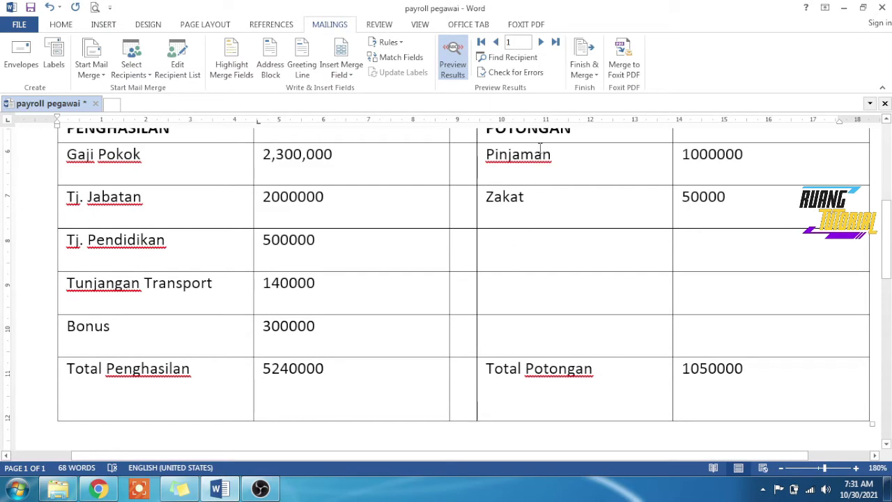
click(540, 43)
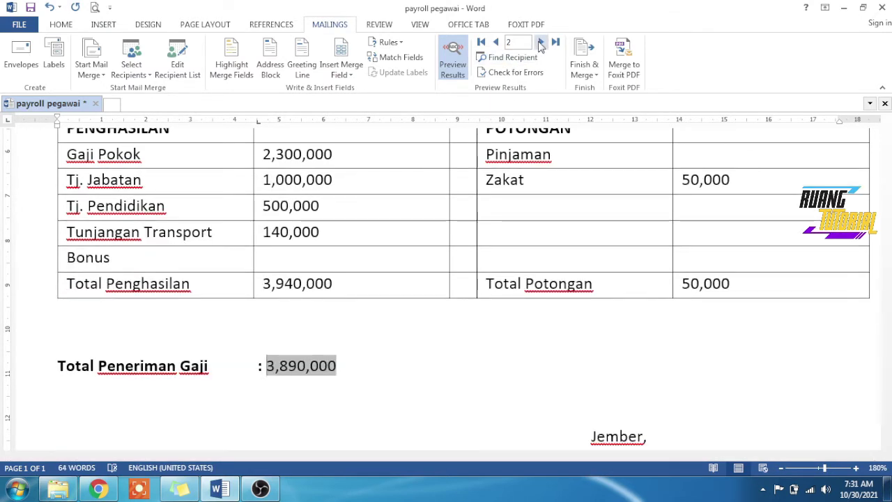
scroll(604, 169, up, 1)
scroll(453, 274, down, 3)
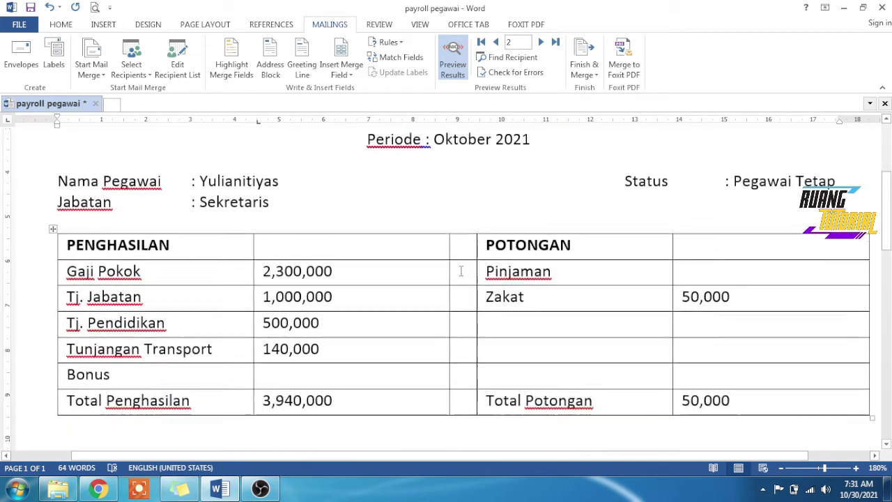
click(541, 42)
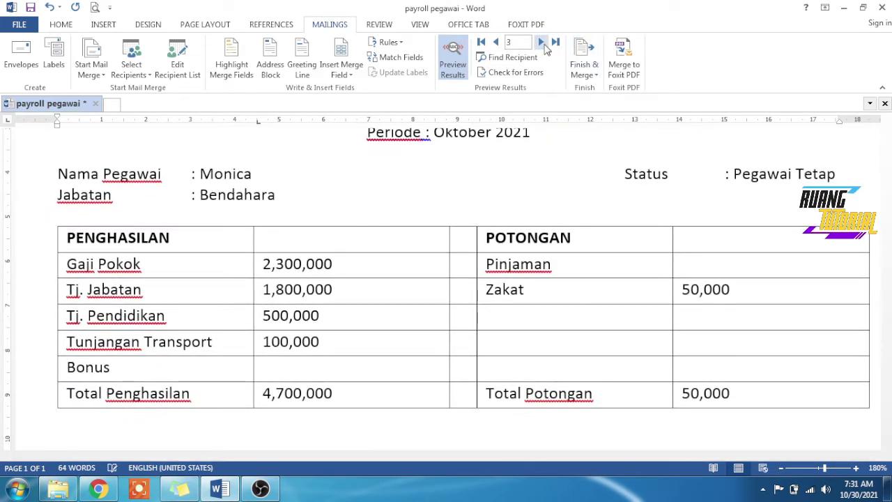
Preview merge records 4 and 5 to check the amounts on the salary slip.
click(541, 42)
click(541, 42)
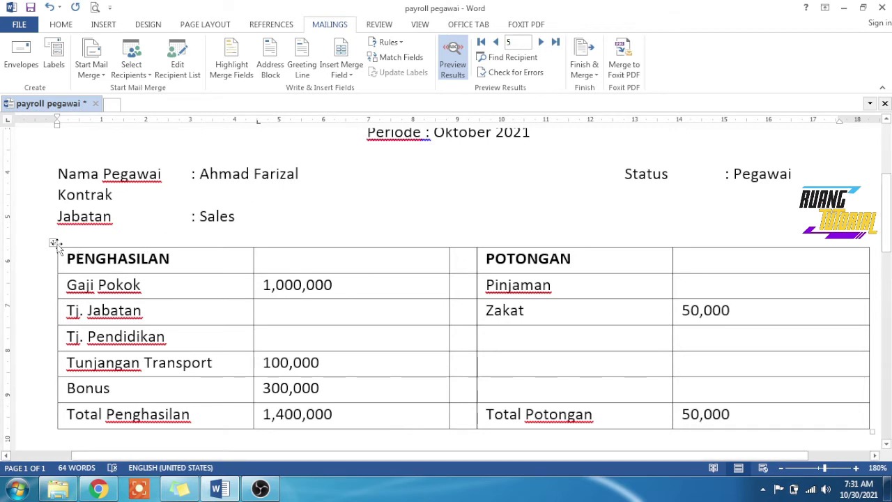
Remove all outer and inner borders from the whole PENGHASILAN and POTONGAN table.
click(52, 241)
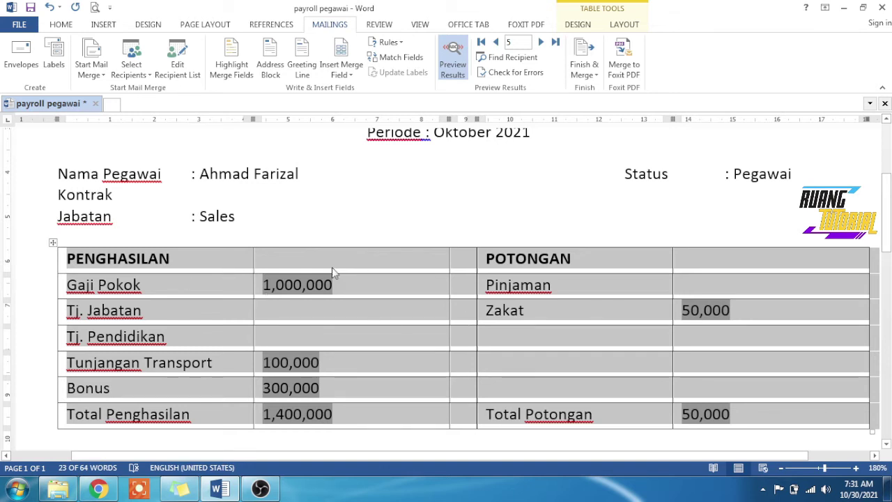
scroll(327, 265, up, 3)
scroll(328, 265, down, 3)
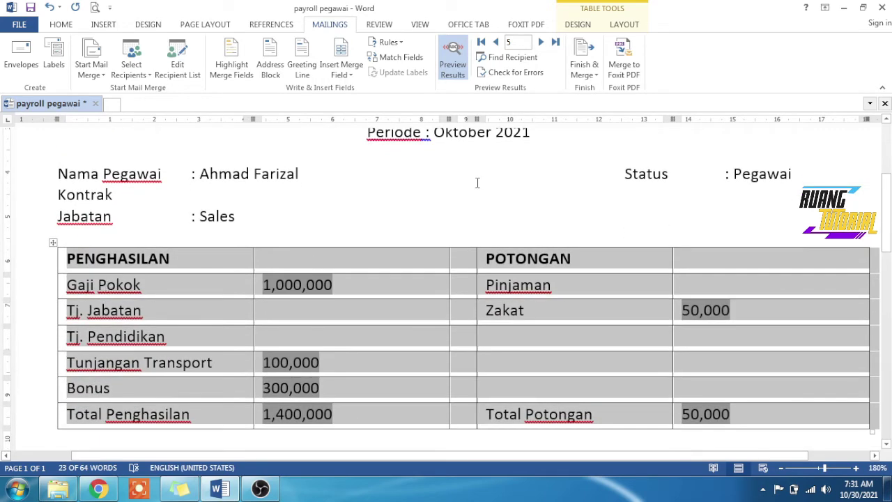
click(578, 25)
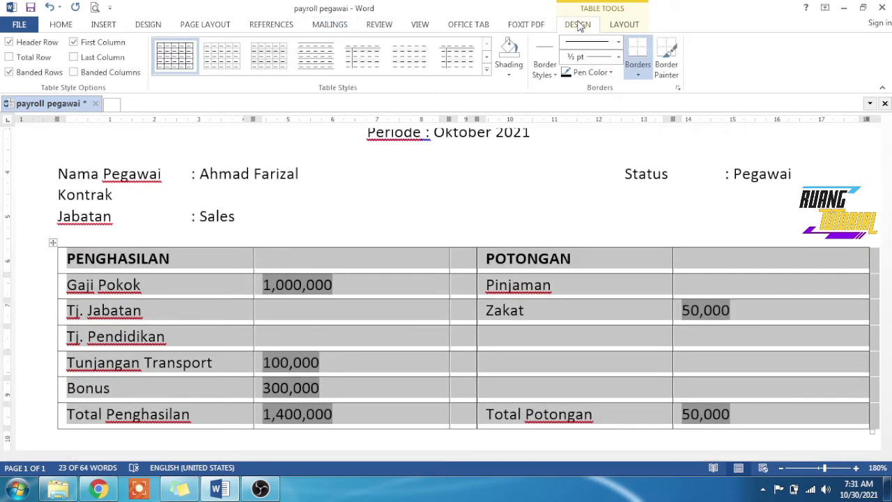
click(637, 74)
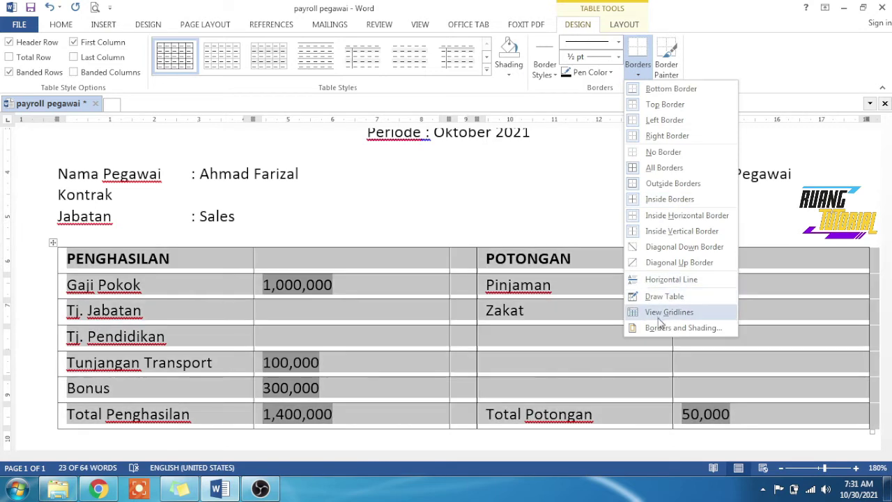
click(658, 327)
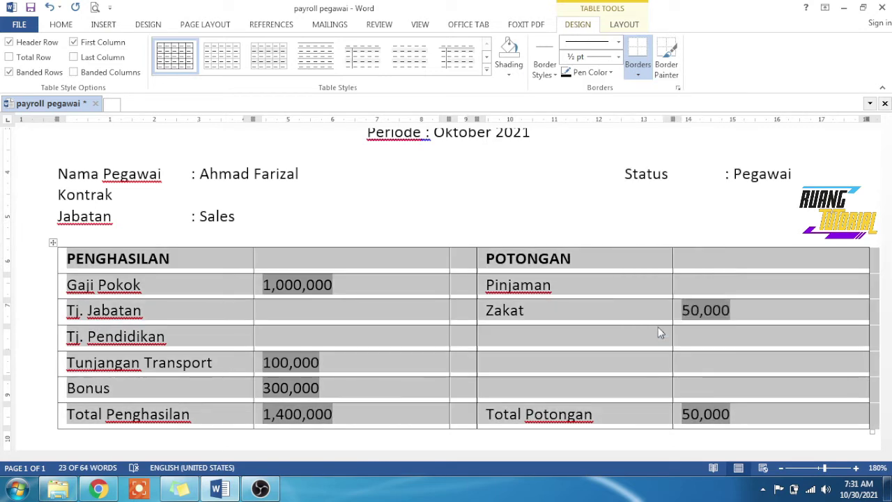
click(473, 199)
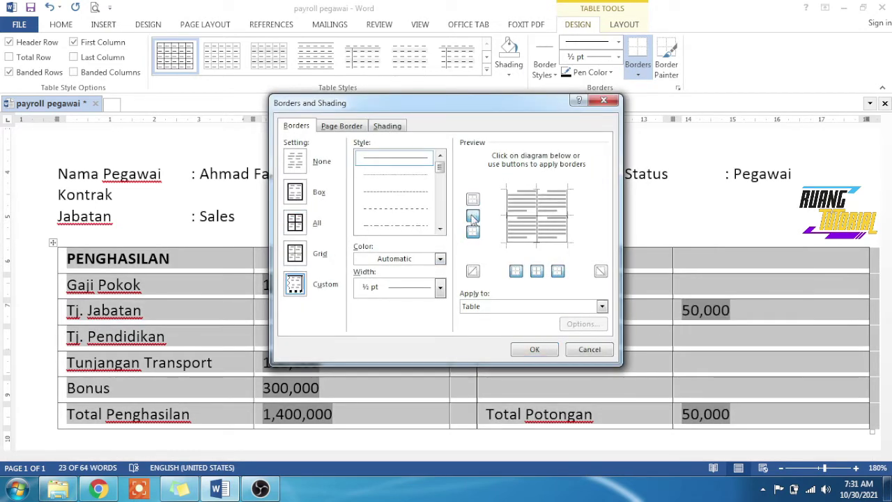
click(473, 216)
click(473, 231)
click(516, 271)
click(537, 271)
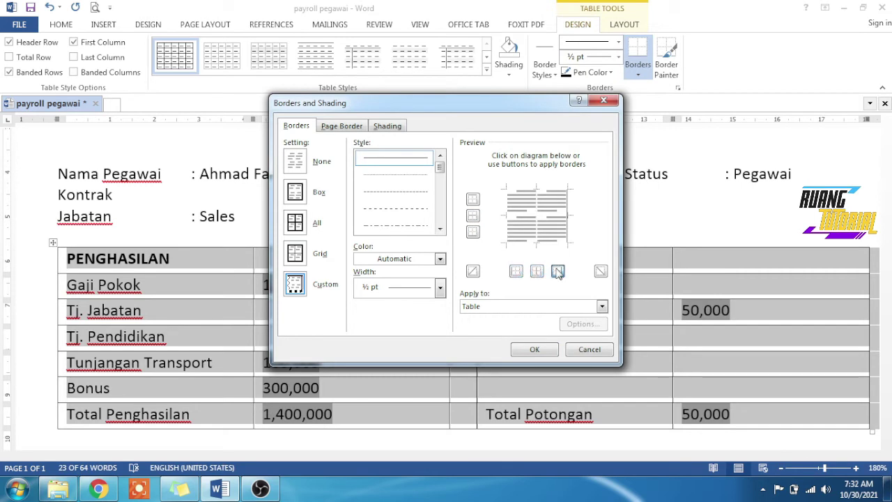
click(558, 272)
click(530, 353)
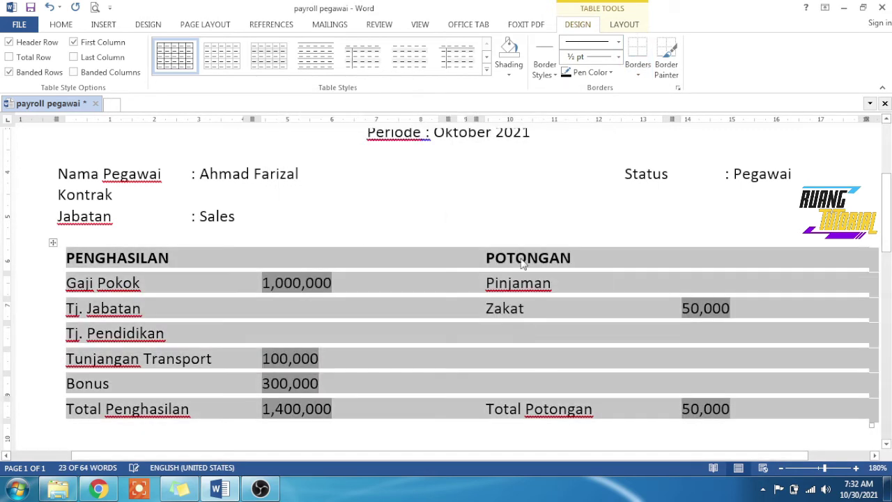
click(509, 222)
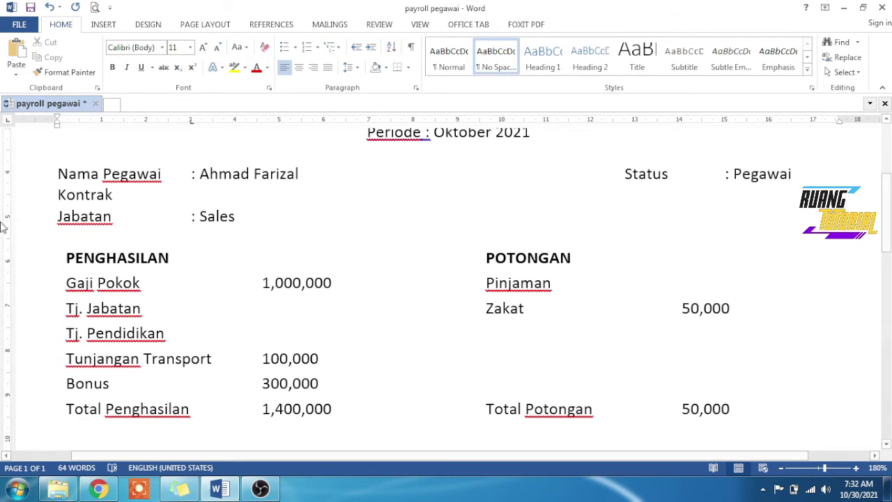
Add 2 ¼ pt inside vertical borders between all columns of the salary table.
click(53, 242)
right_click(53, 243)
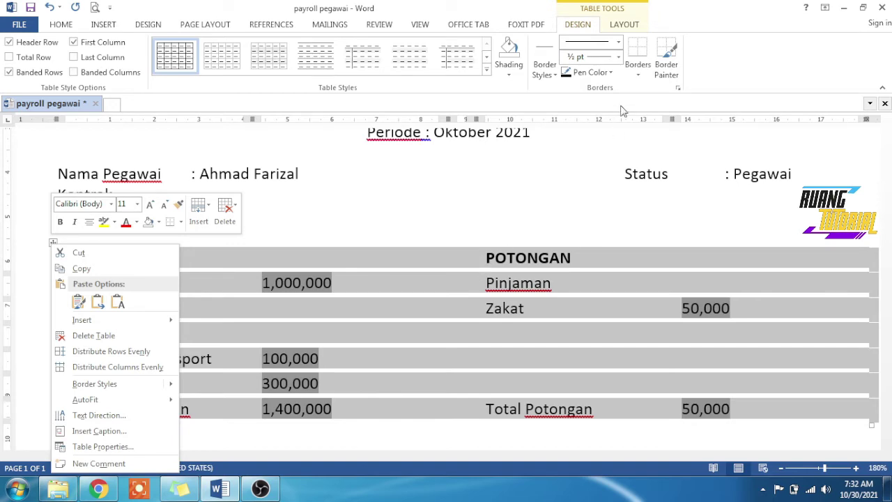
click(638, 76)
click(638, 74)
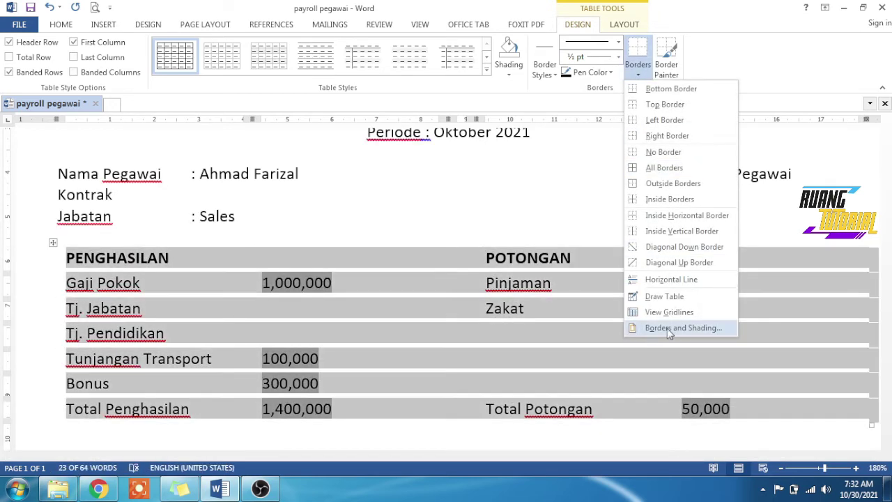
click(669, 328)
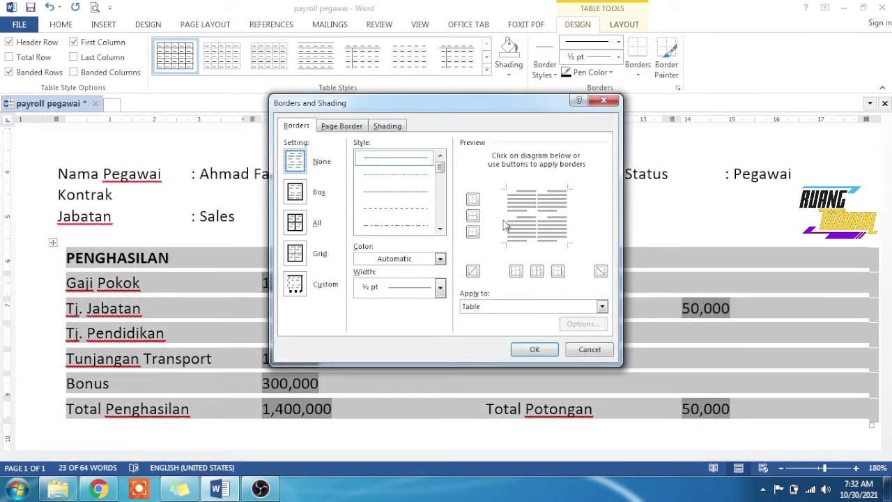
click(440, 287)
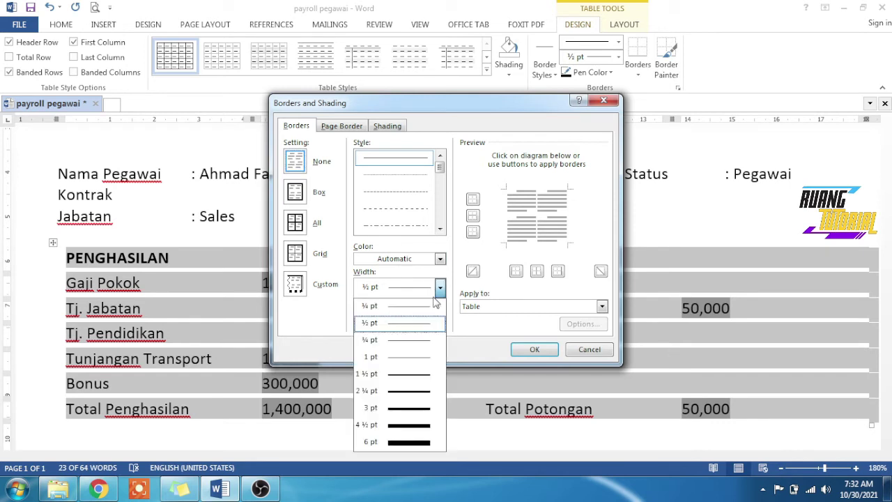
click(418, 388)
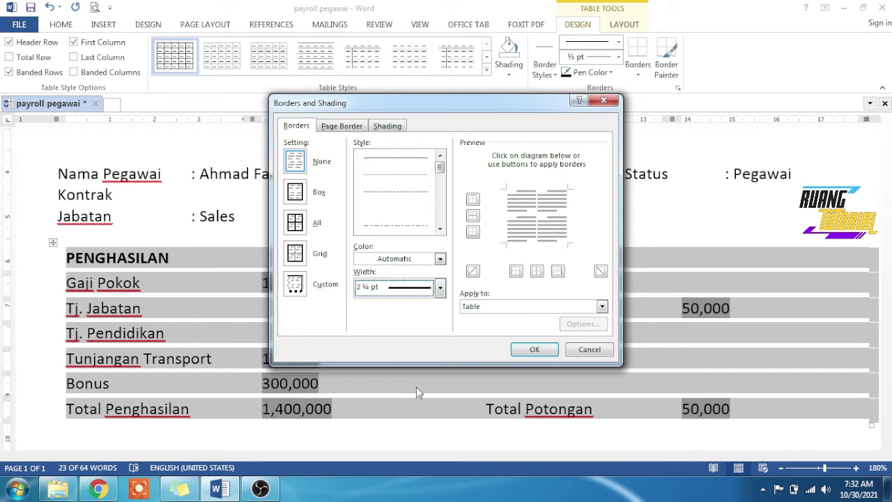
click(537, 214)
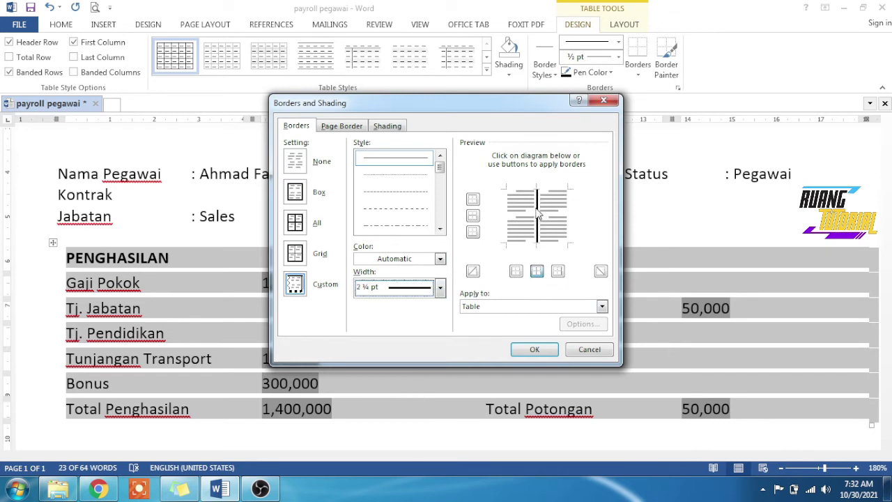
click(535, 350)
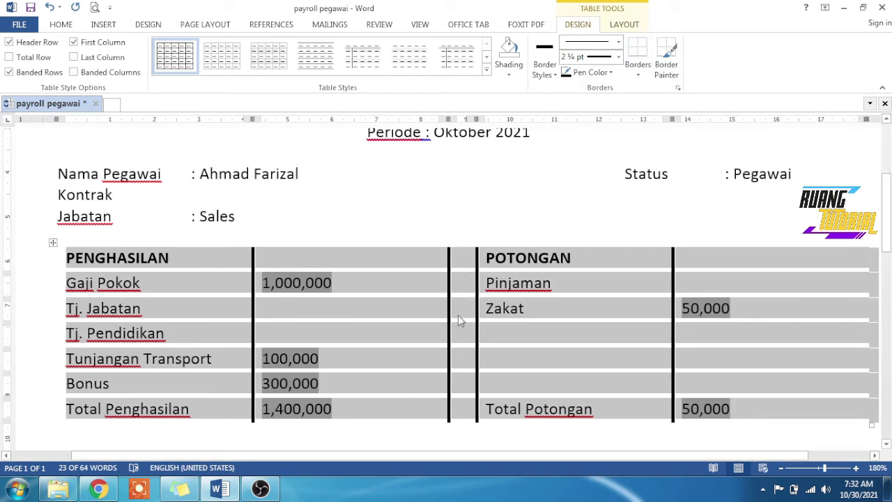
scroll(458, 316, down, 2)
click(359, 174)
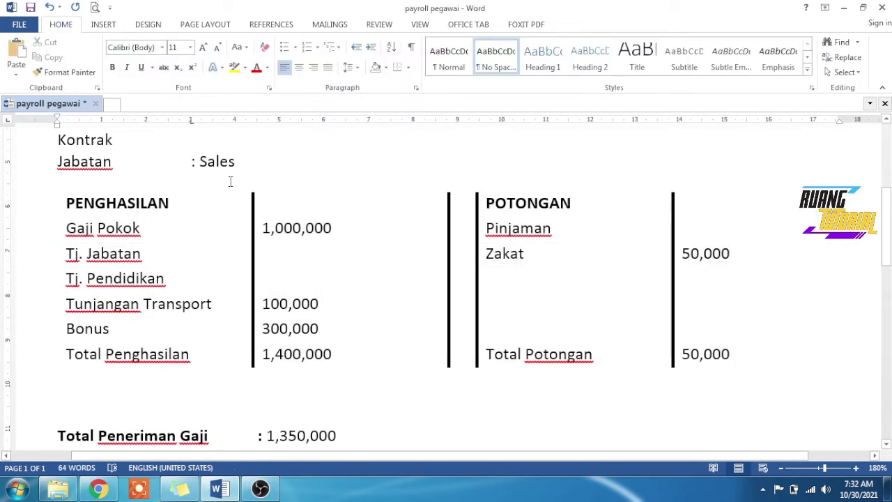
Remove the inside vertical border between the label and amount columns of the PENGHASILAN section.
mouse_move(242, 190)
drag(223, 198, 291, 375)
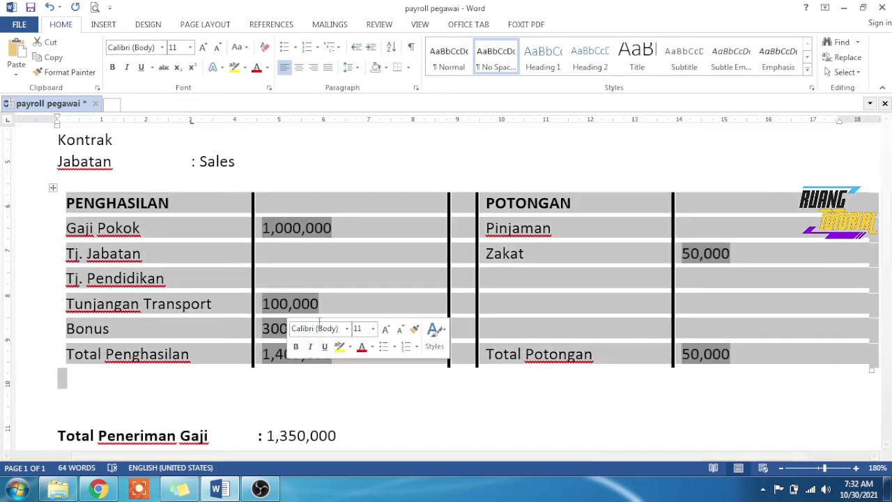
shift+click(405, 352)
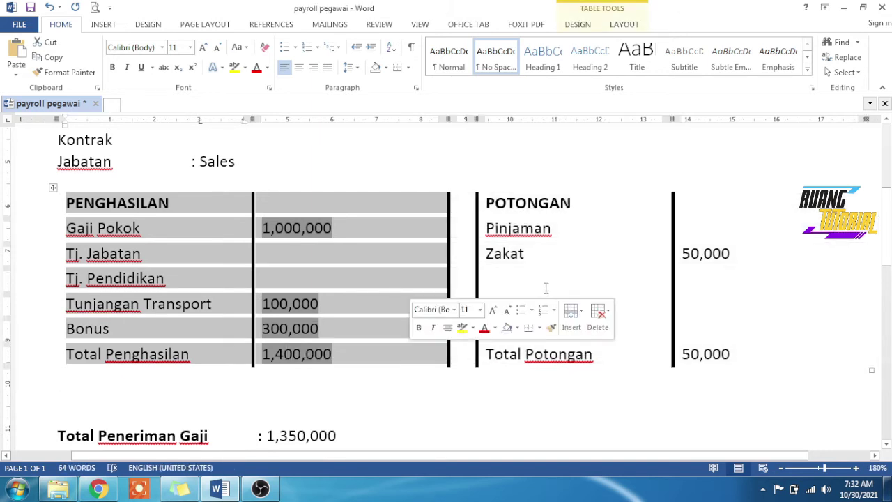
click(592, 29)
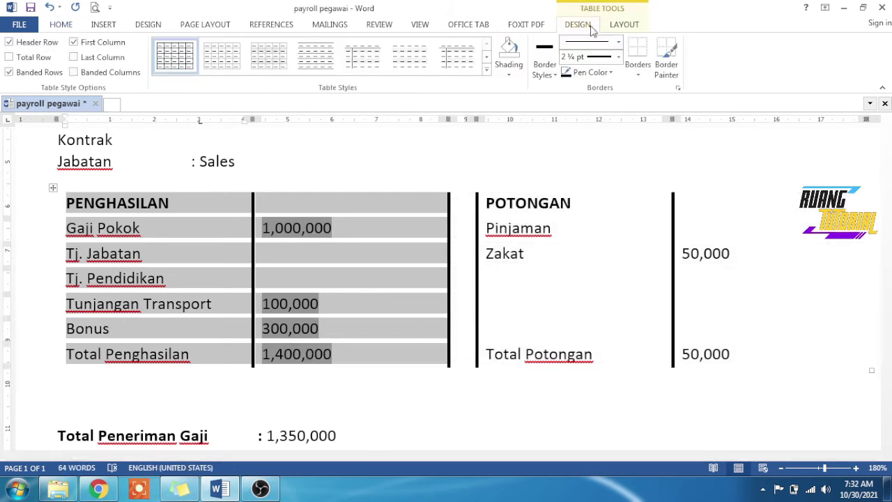
click(639, 73)
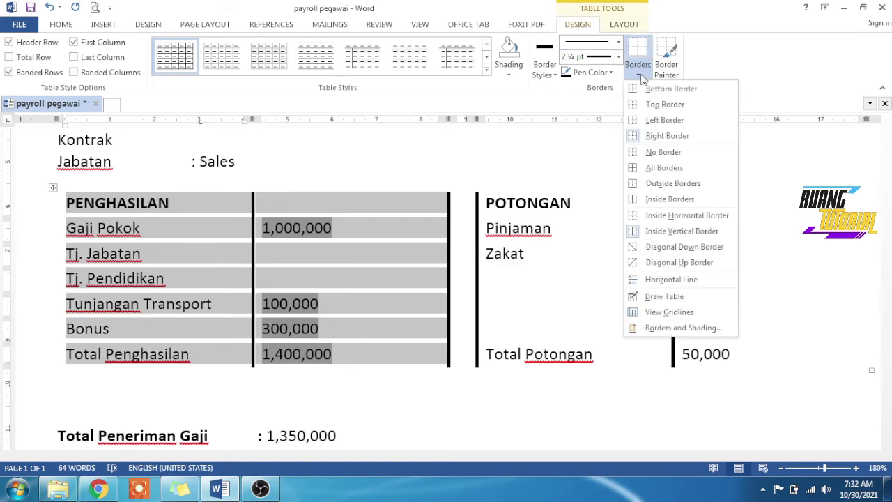
click(675, 334)
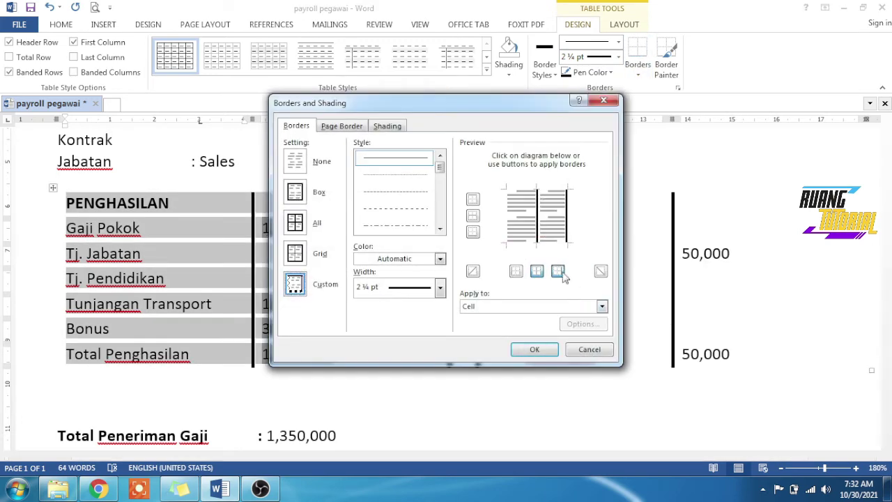
click(541, 217)
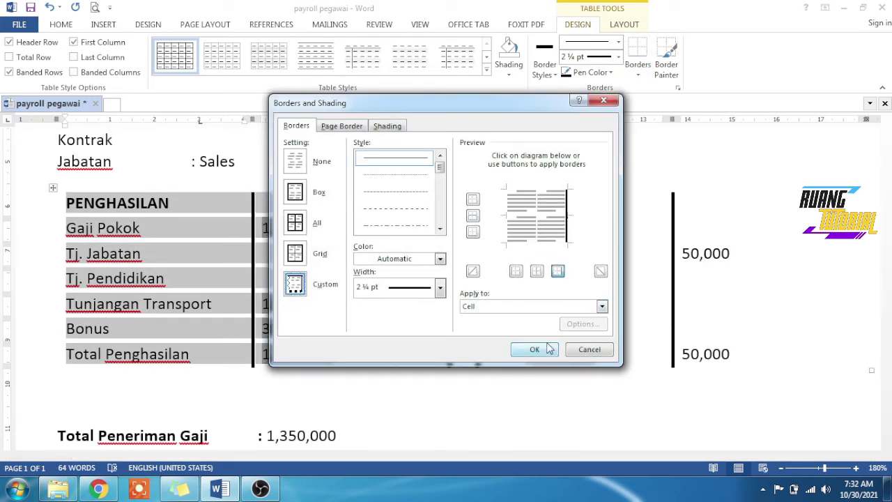
click(535, 349)
click(545, 305)
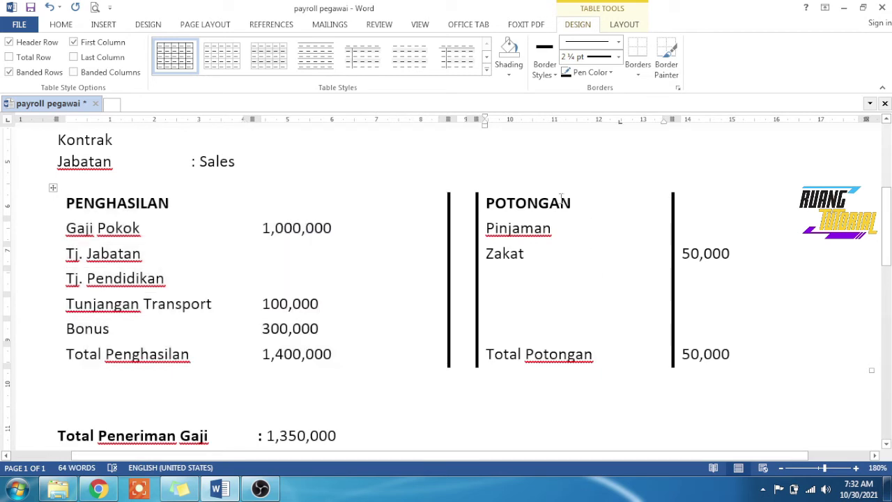
Remove the inside vertical border between the label and amount columns of the POTONGAN section.
drag(596, 200, 703, 352)
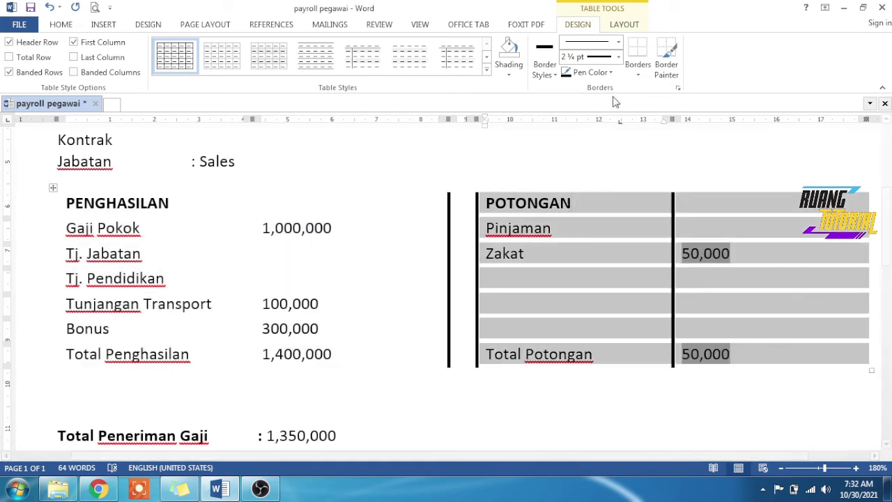
click(638, 70)
click(693, 325)
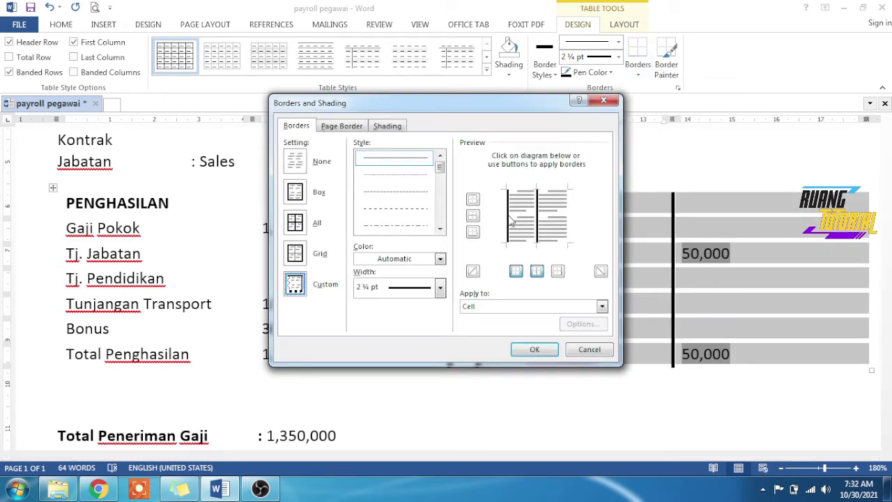
click(537, 220)
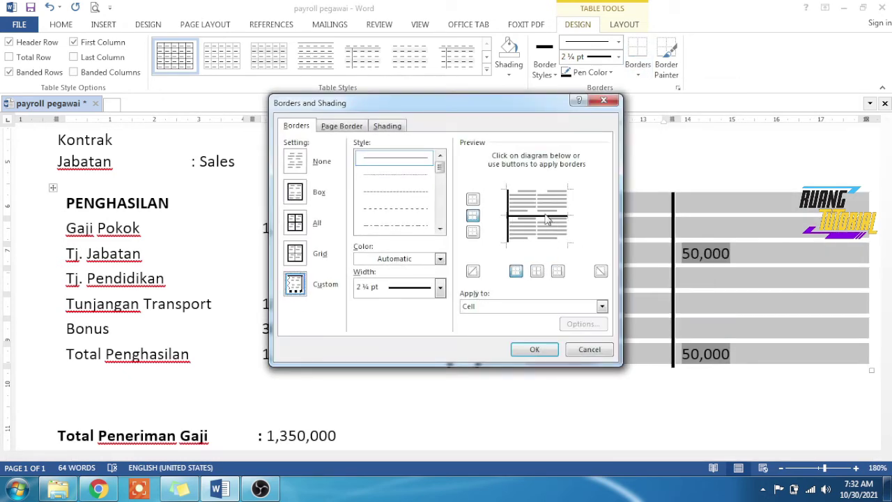
click(549, 220)
click(535, 350)
click(555, 391)
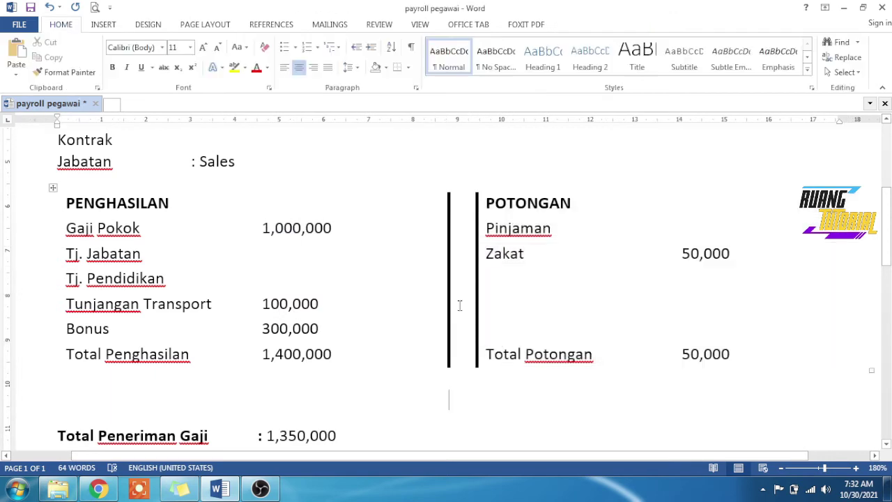
Replace the borders of the whole PENGHASILAN and POTONGAN table with a single 2 ¼ pt top border.
scroll(453, 279, up, 3)
scroll(449, 264, down, 5)
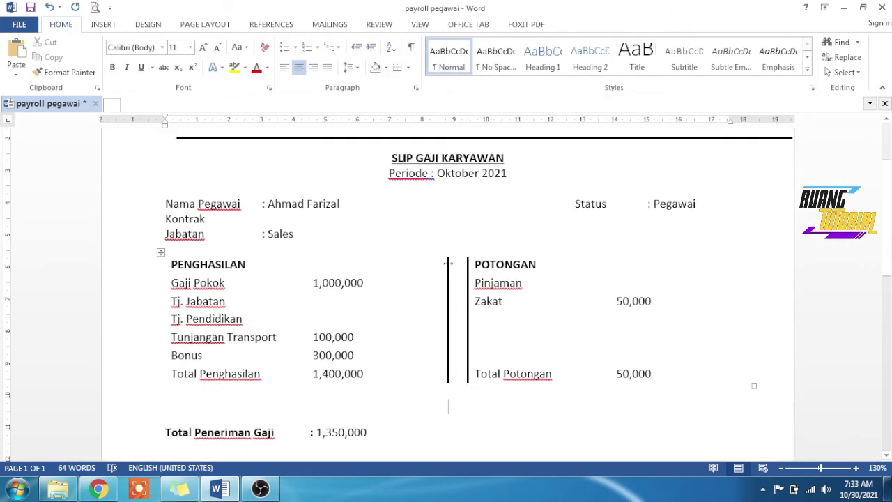
scroll(450, 353, down, 5)
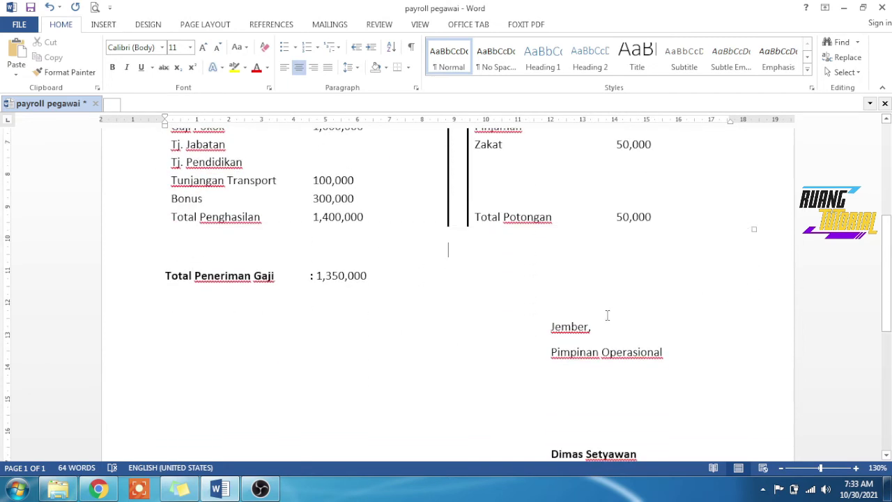
scroll(608, 315, up, 3)
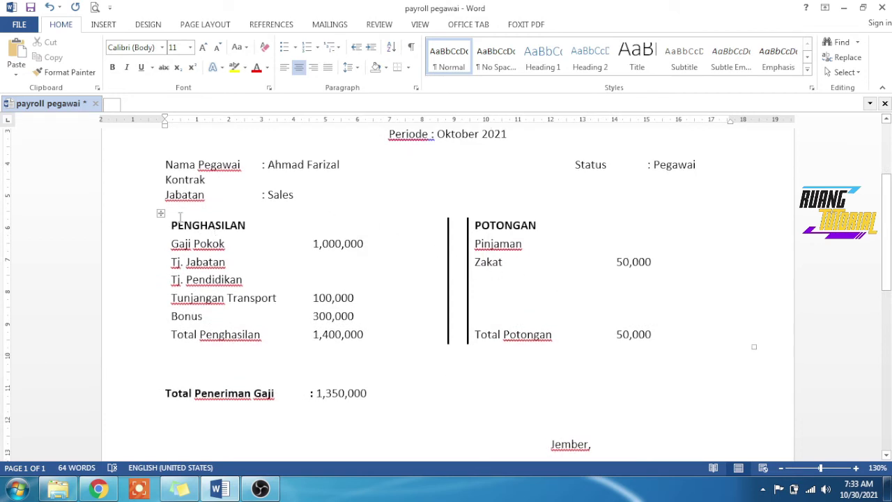
drag(179, 218, 648, 234)
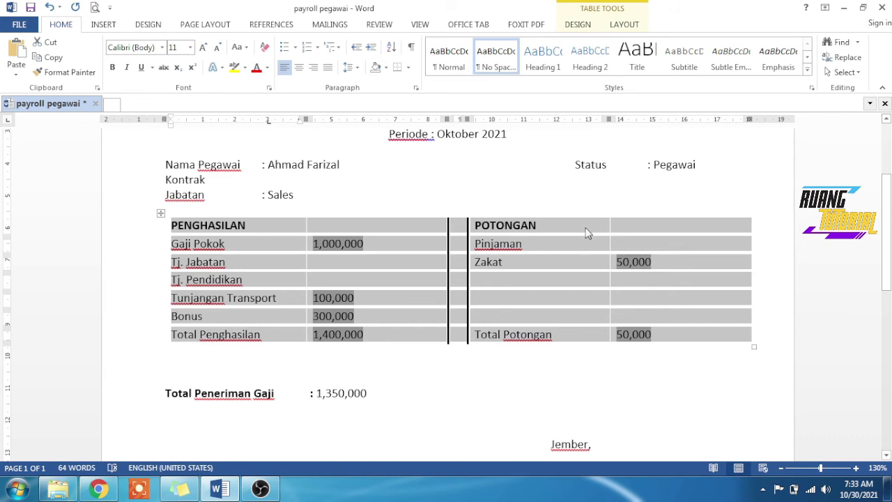
click(579, 26)
click(636, 77)
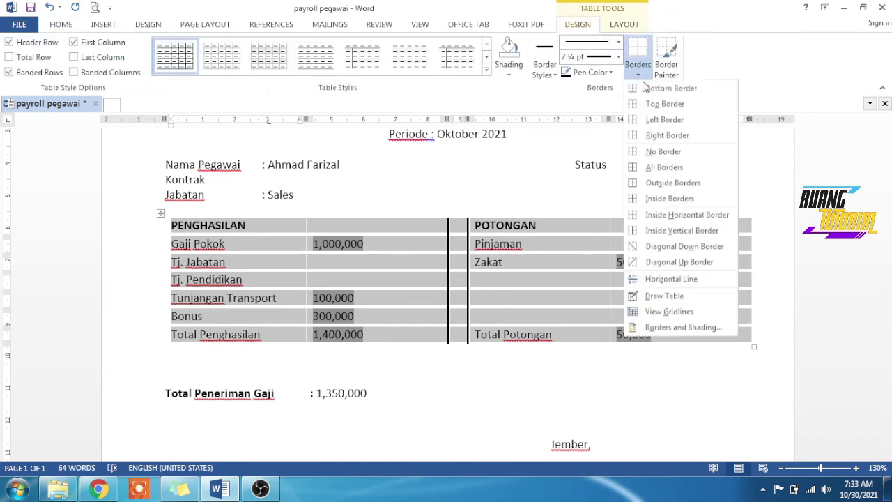
click(711, 327)
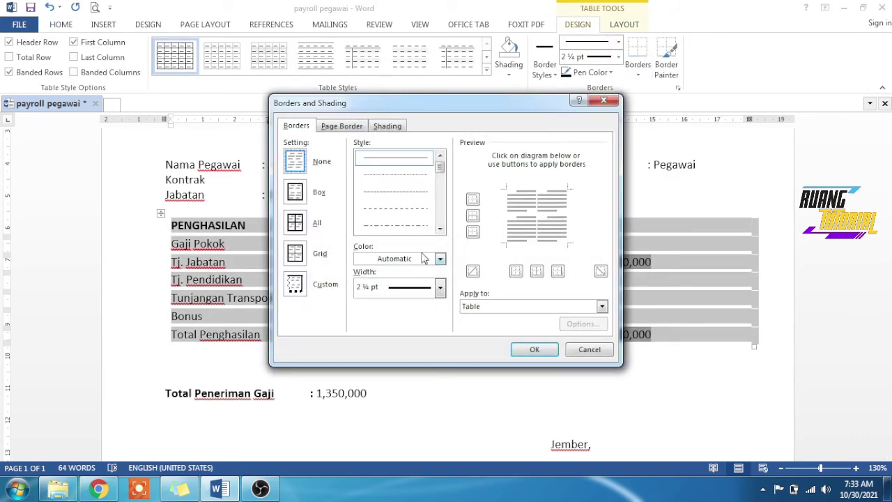
click(530, 188)
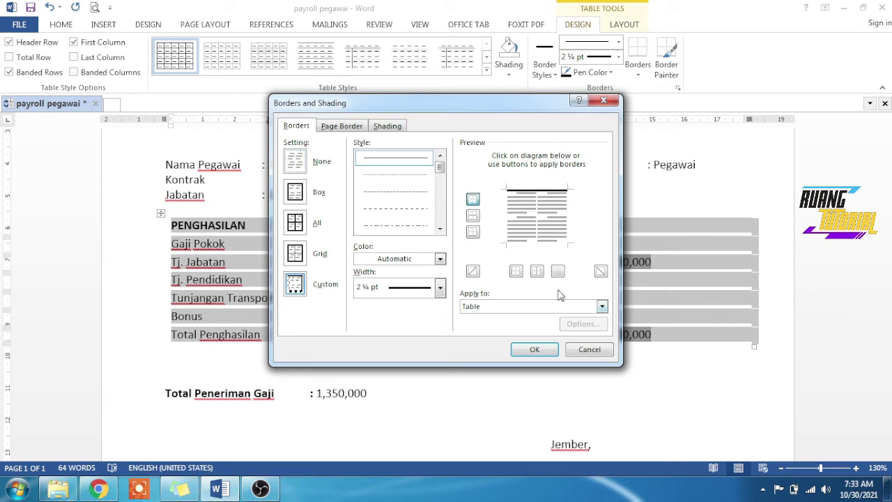
click(534, 350)
click(421, 396)
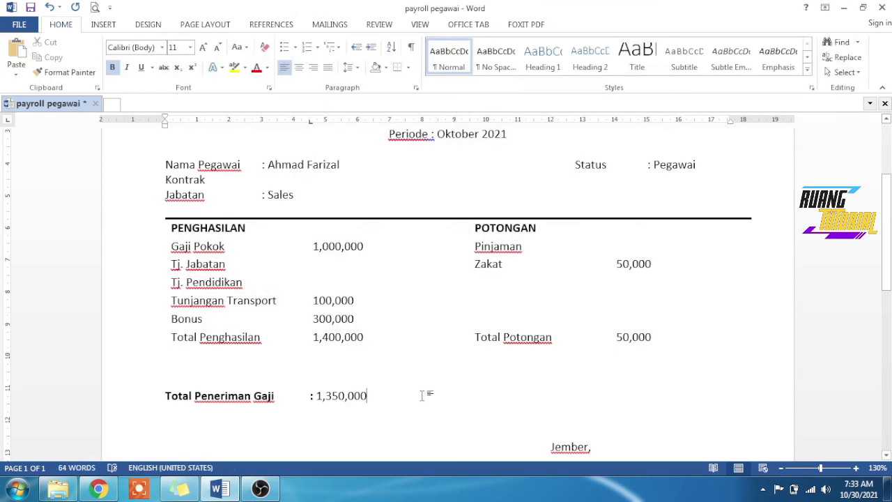
Add 2 ¼ pt bottom and left borders to the narrow middle column between the PENGHASILAN and POTONGAN sections.
drag(178, 222, 682, 335)
click(669, 352)
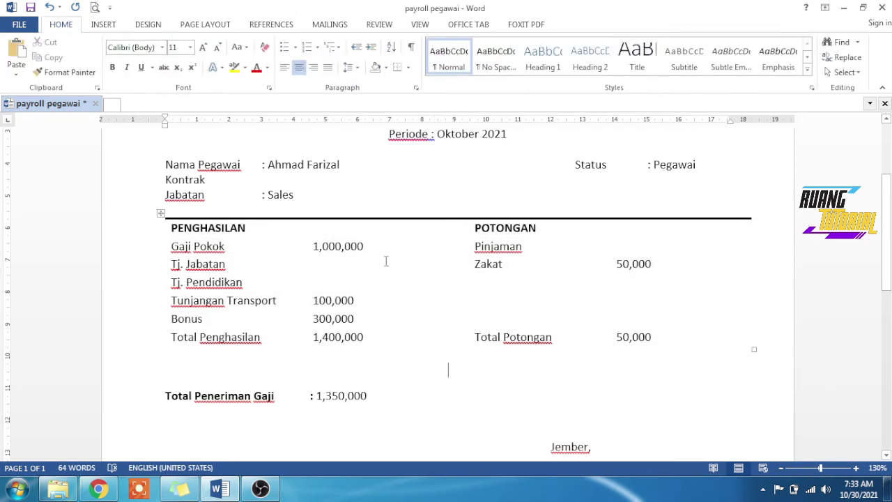
mouse_move(457, 223)
mouse_down()
mouse_move(457, 356)
mouse_move(458, 341)
mouse_up()
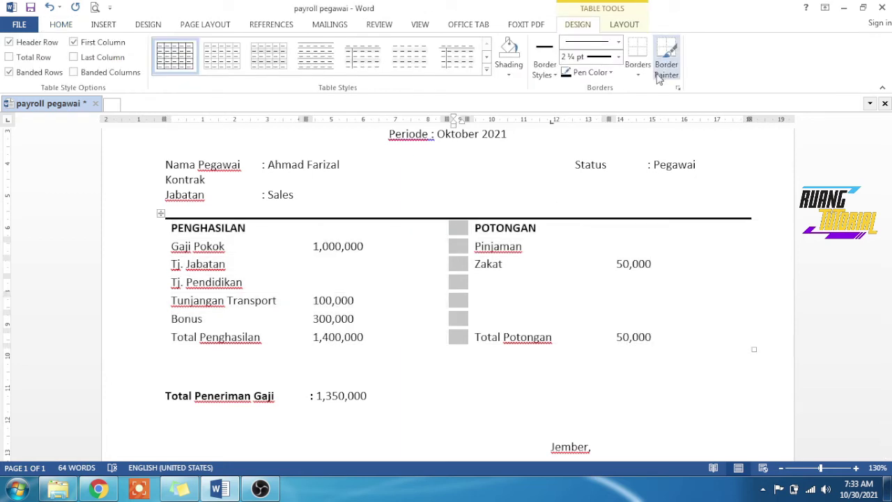
click(638, 52)
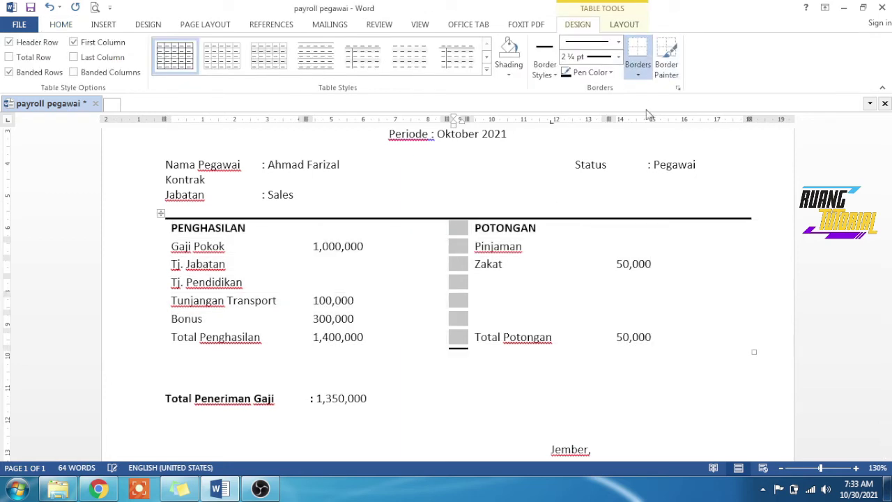
click(637, 75)
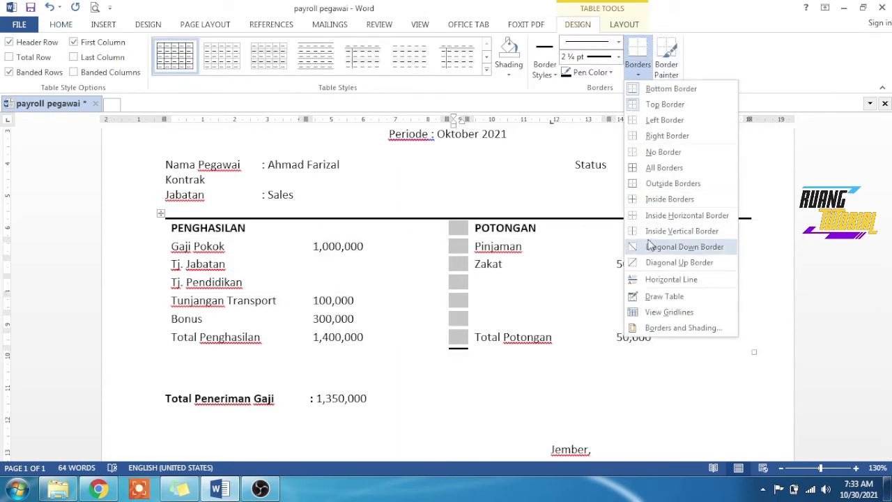
click(655, 329)
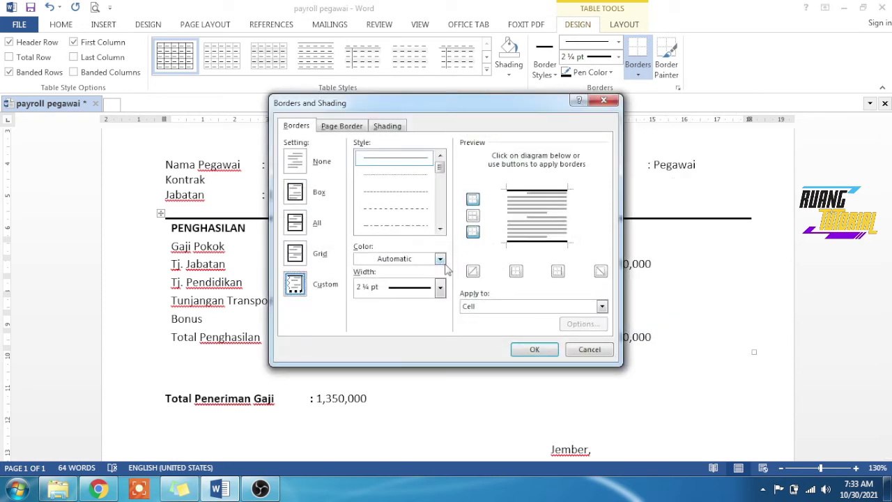
click(511, 219)
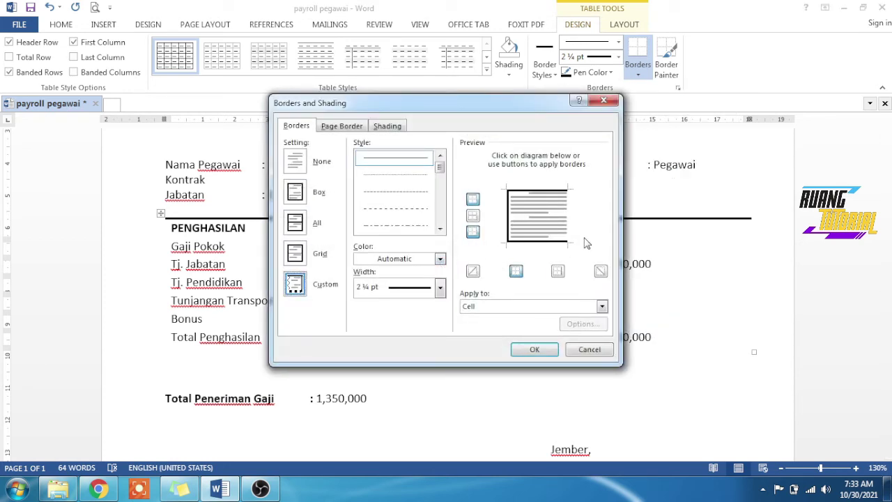
click(548, 349)
click(514, 378)
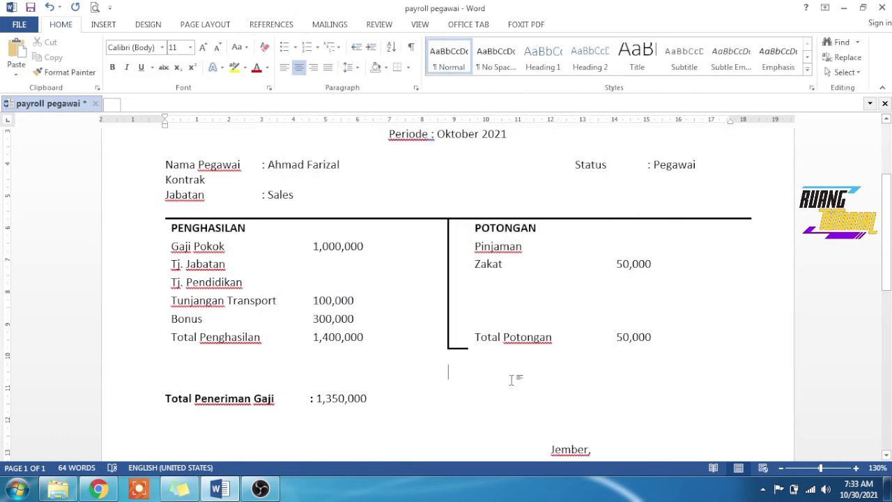
Make the whole Total Penghasilan and Total Potongan row bold.
drag(456, 338, 458, 362)
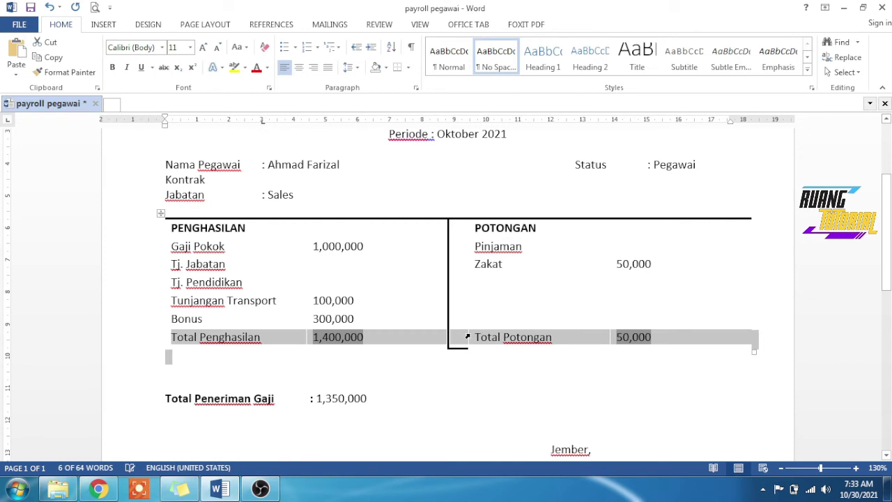
click(464, 338)
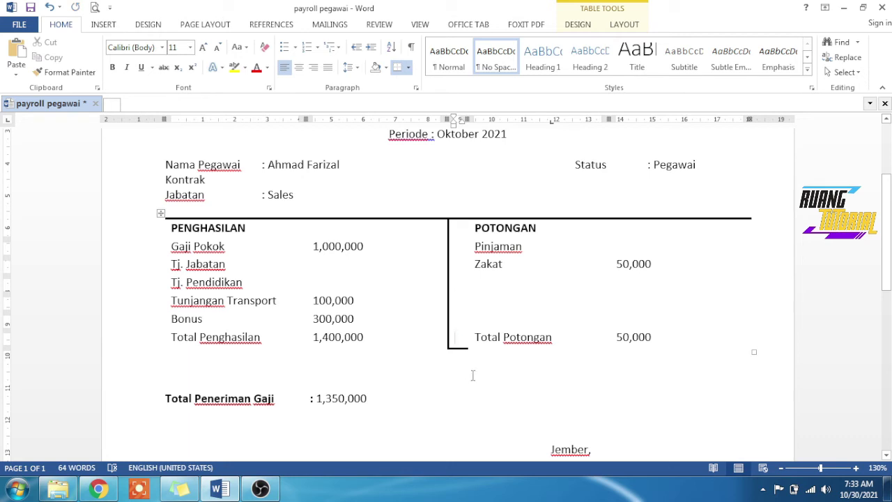
scroll(473, 375, down, 1)
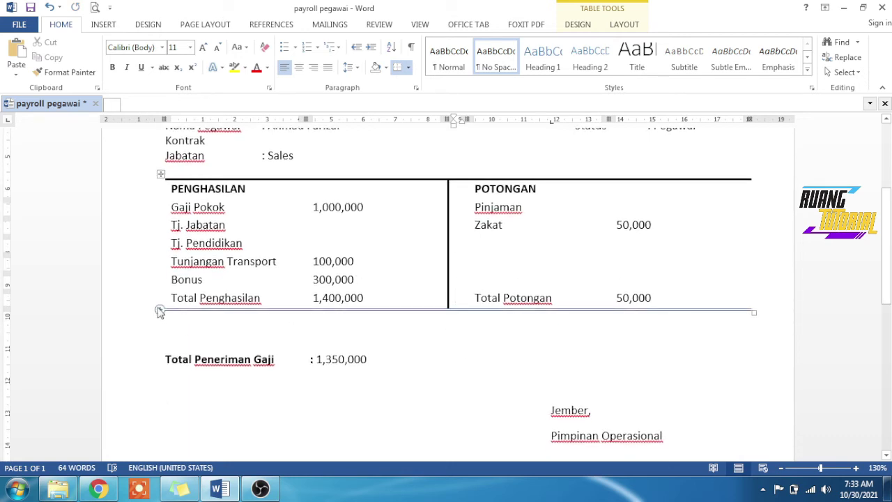
click(123, 298)
key(ctrl+b)
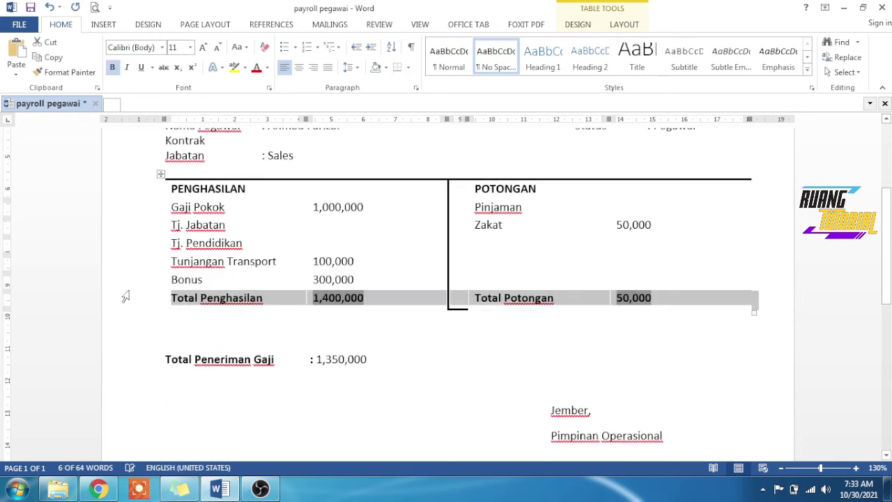
click(516, 340)
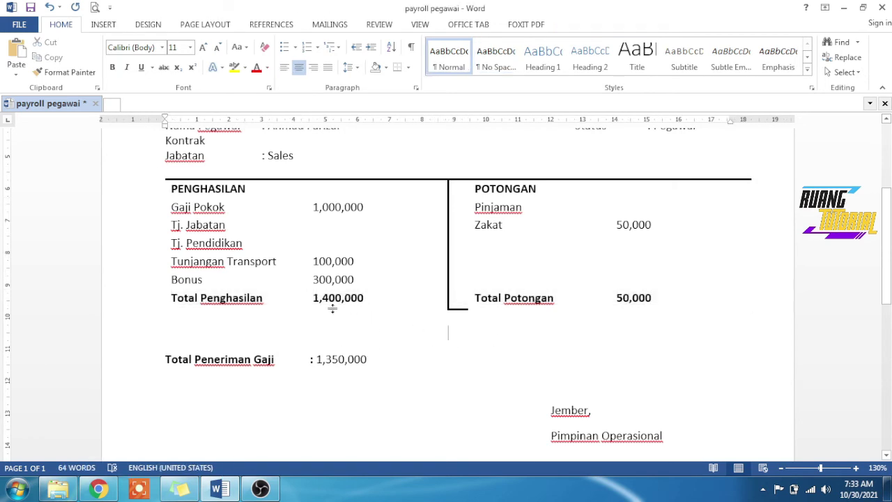
Indent the labels from Gaji Pokok to Bonus slightly under the PENGHASILAN heading.
scroll(335, 307, up, 2)
scroll(349, 295, down, 1)
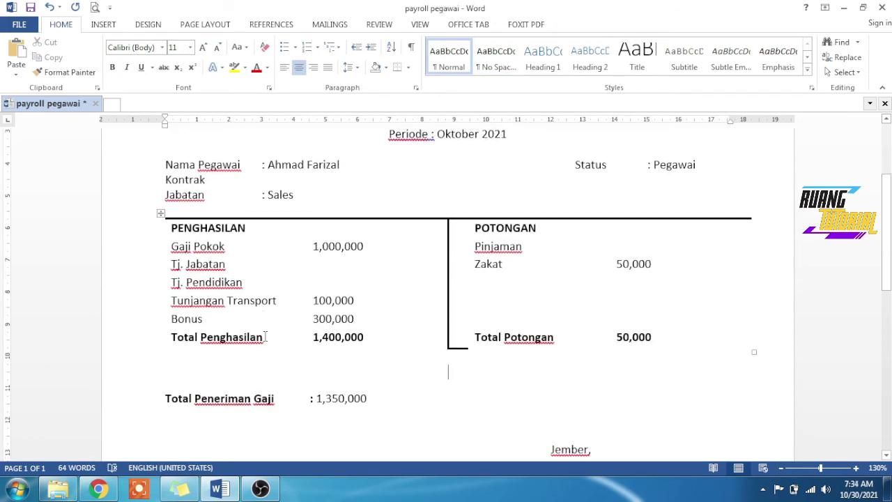
drag(264, 338, 171, 338)
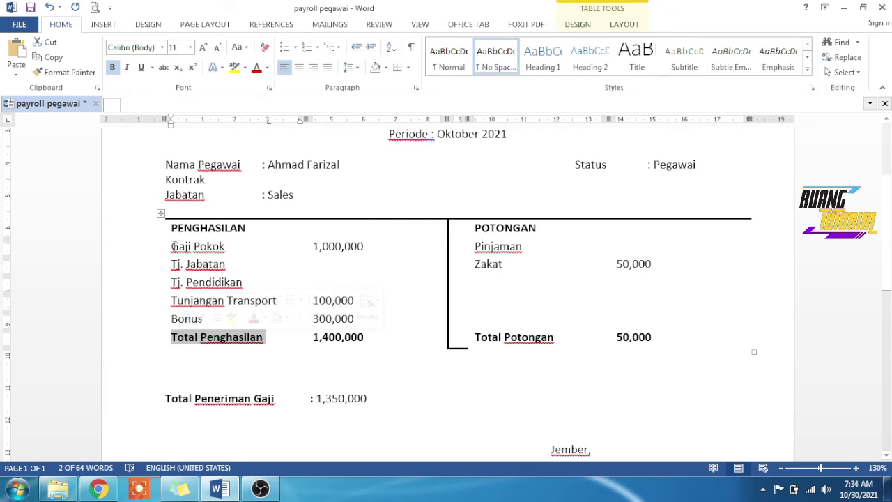
drag(174, 245, 177, 318)
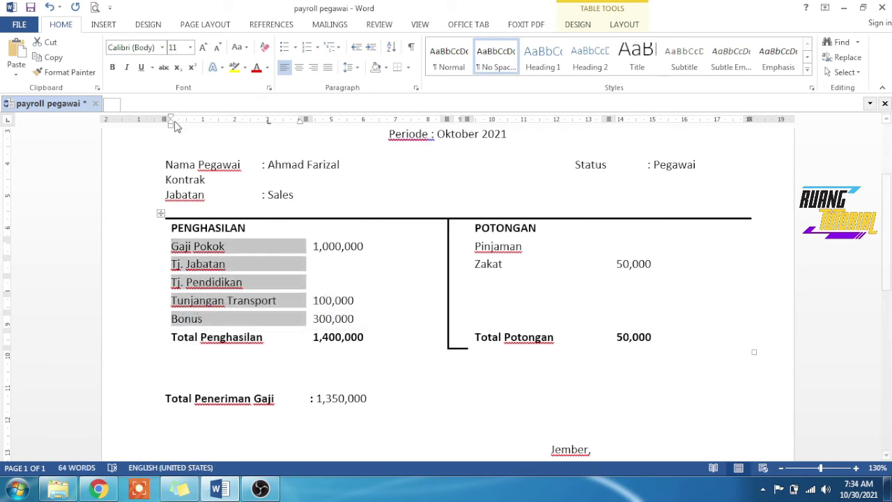
drag(171, 124, 180, 126)
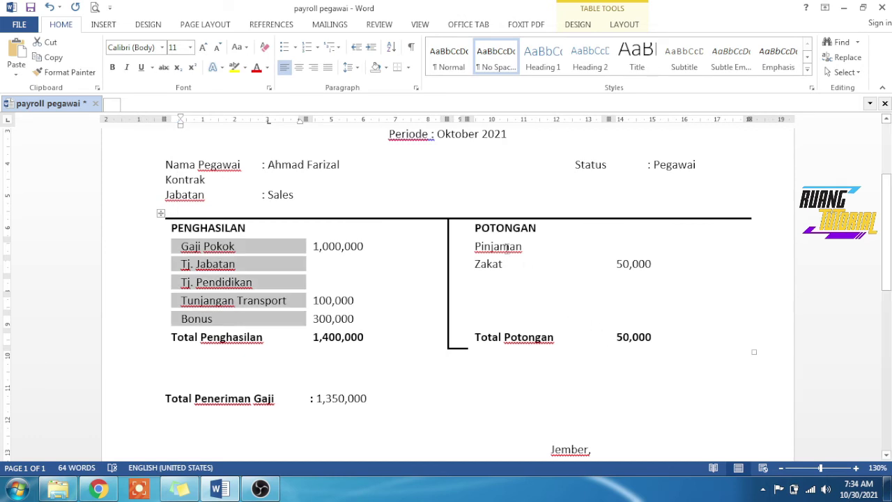
Indent the Pinjaman and Zakat labels slightly under the POTONGAN heading.
drag(479, 246, 492, 265)
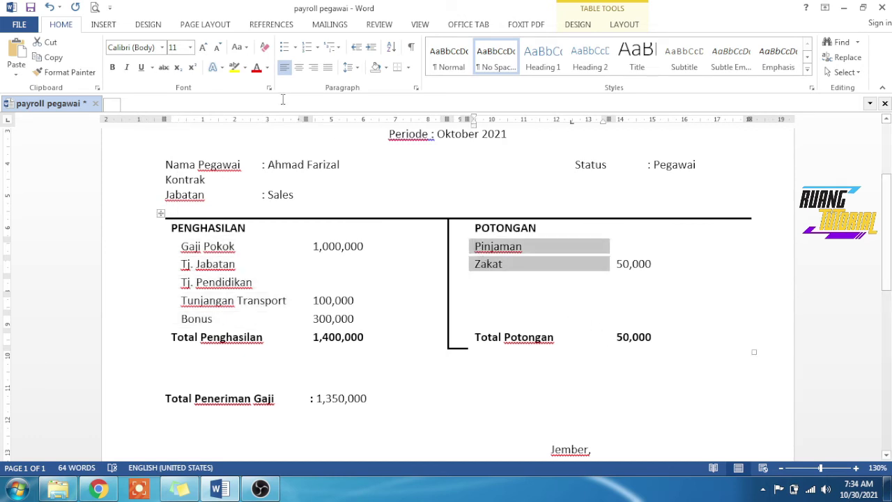
drag(475, 124, 486, 125)
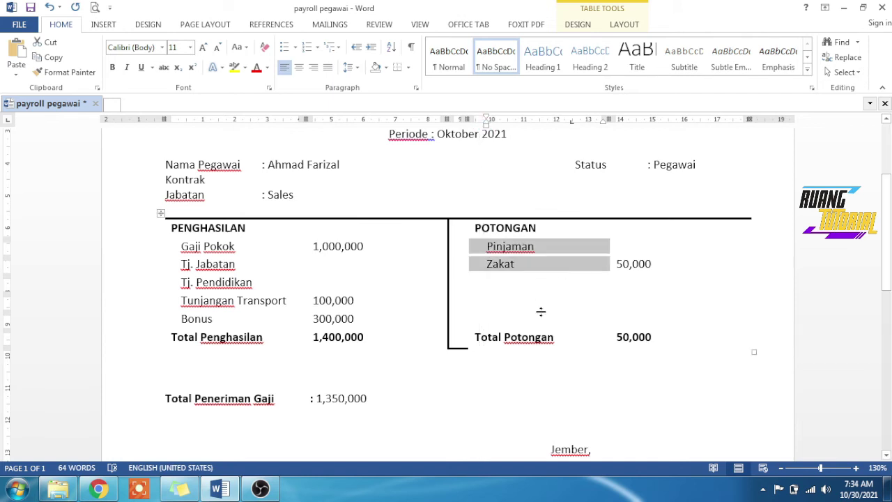
click(588, 322)
Move the tab stops for Status and its value on the Nama Pegawai line to about 12 cm and 14 cm.
scroll(584, 309, down, 3)
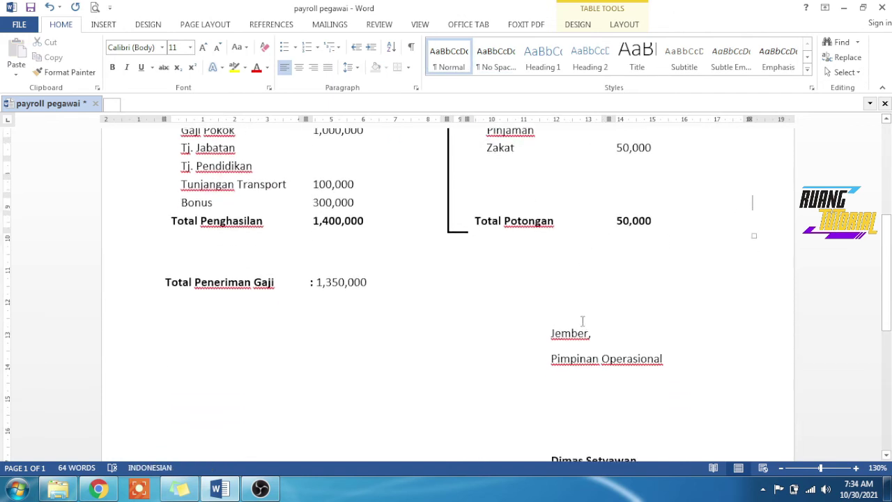
scroll(581, 318, up, 2)
scroll(541, 281, up, 5)
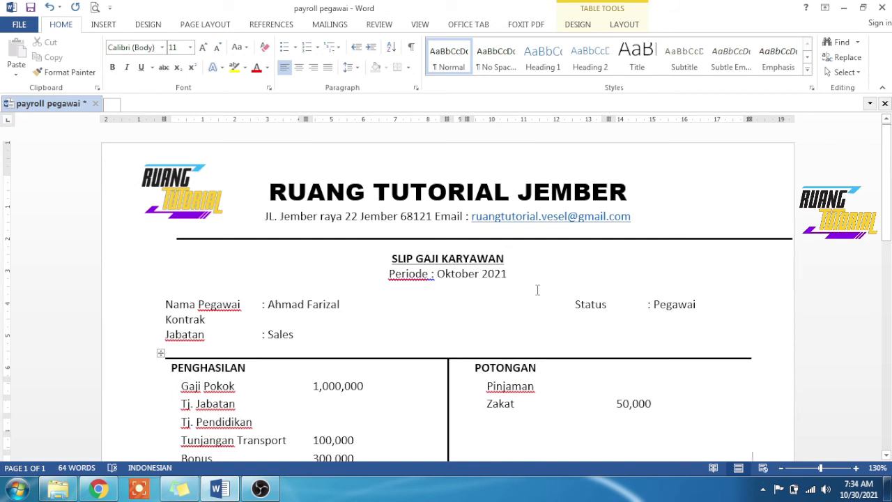
scroll(538, 290, down, 3)
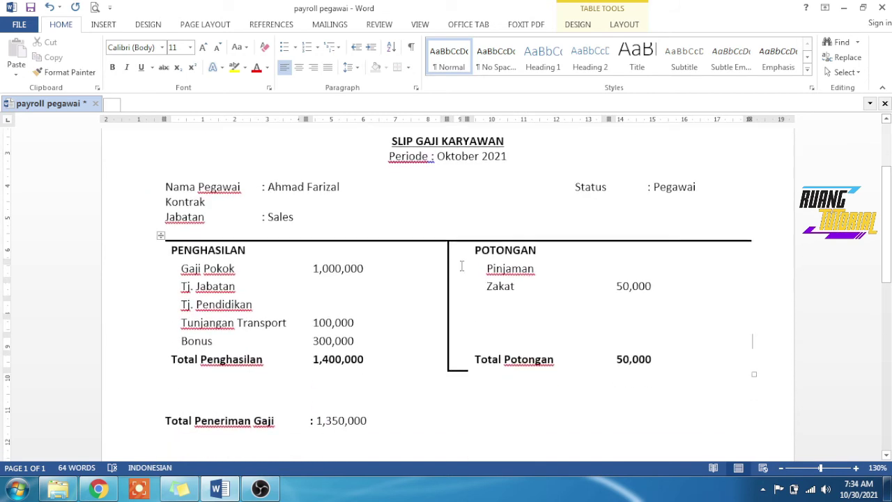
click(576, 187)
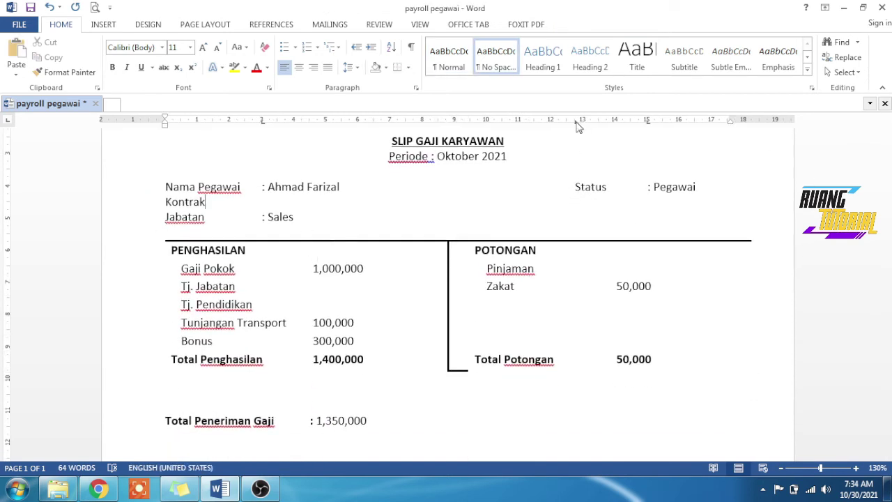
drag(578, 123, 554, 123)
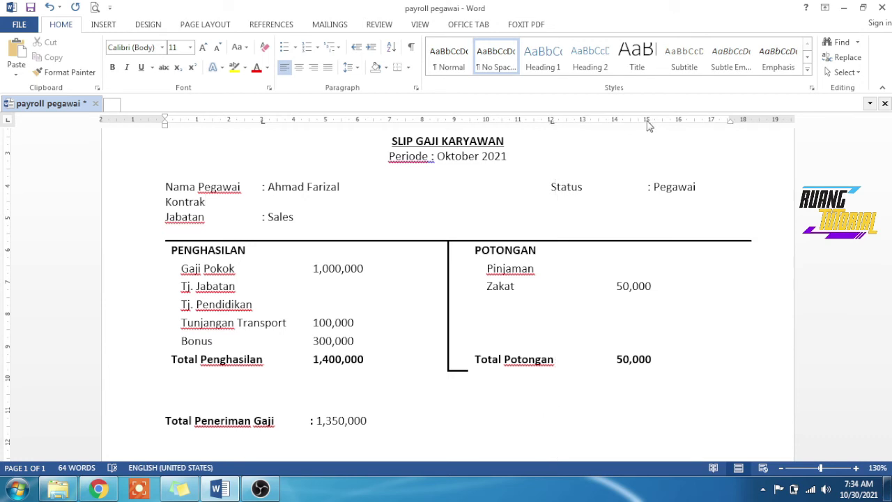
drag(649, 123, 616, 123)
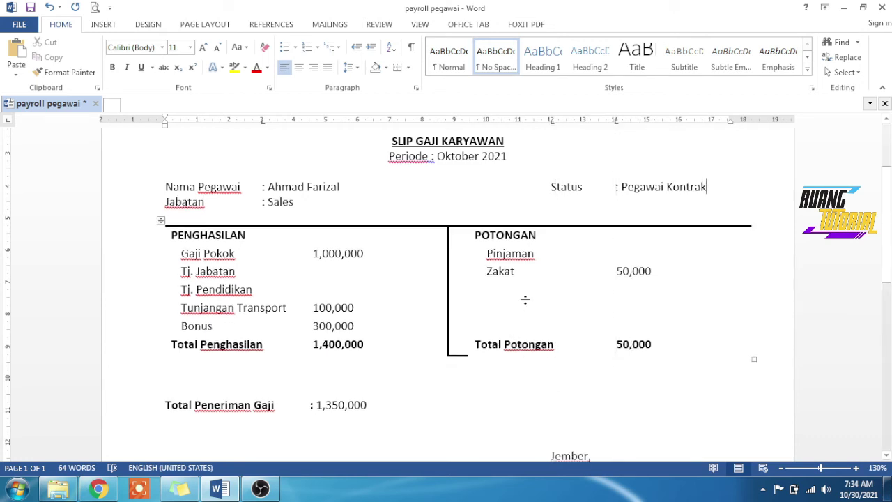
Display the merge field code behind the Gaji Pokok amount.
scroll(525, 300, up, 3)
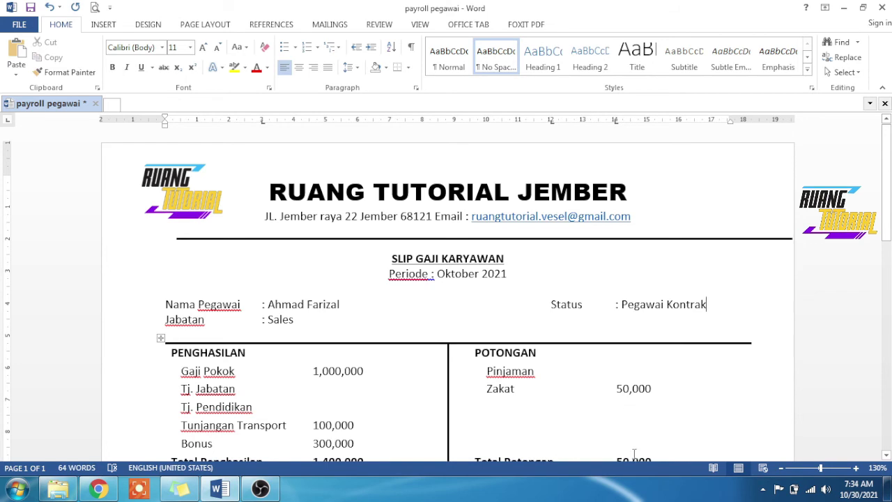
scroll(634, 453, down, 2)
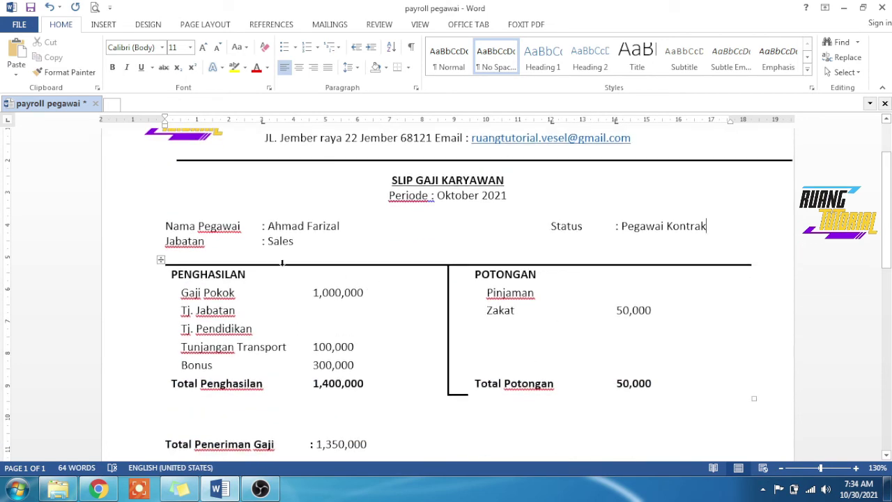
double_click(338, 292)
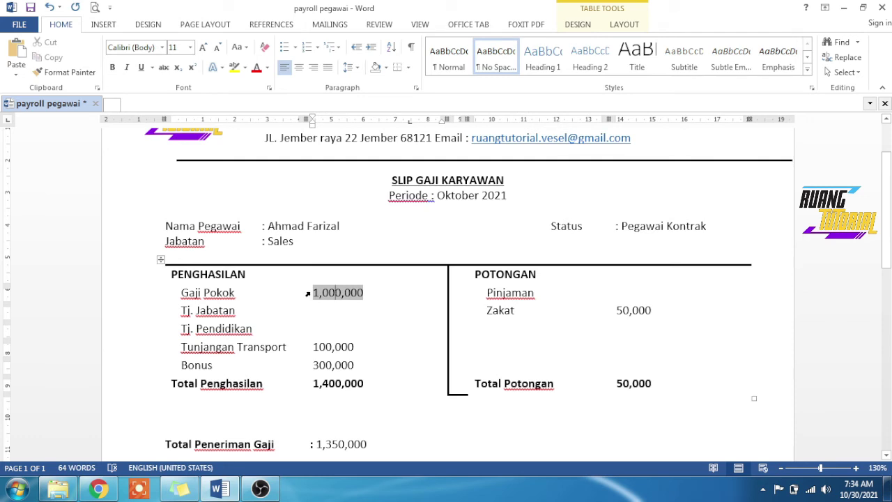
right_click(332, 297)
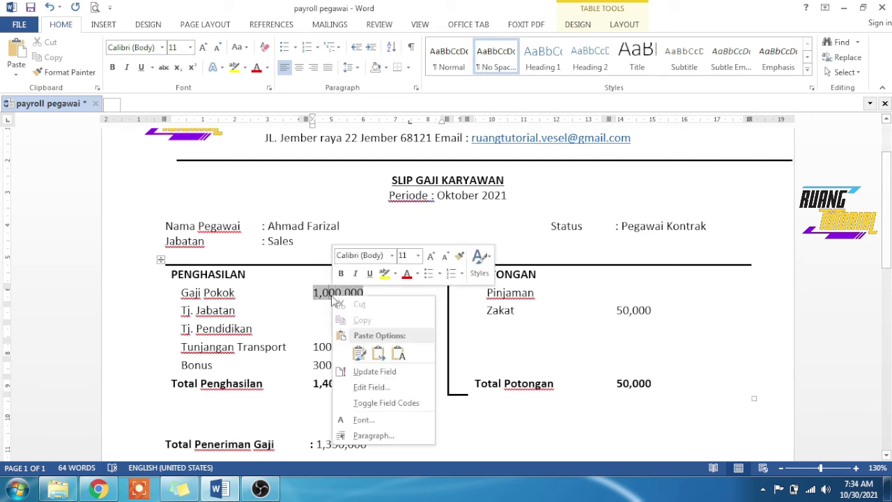
click(386, 403)
ctrl+scroll(387, 283, up, 6)
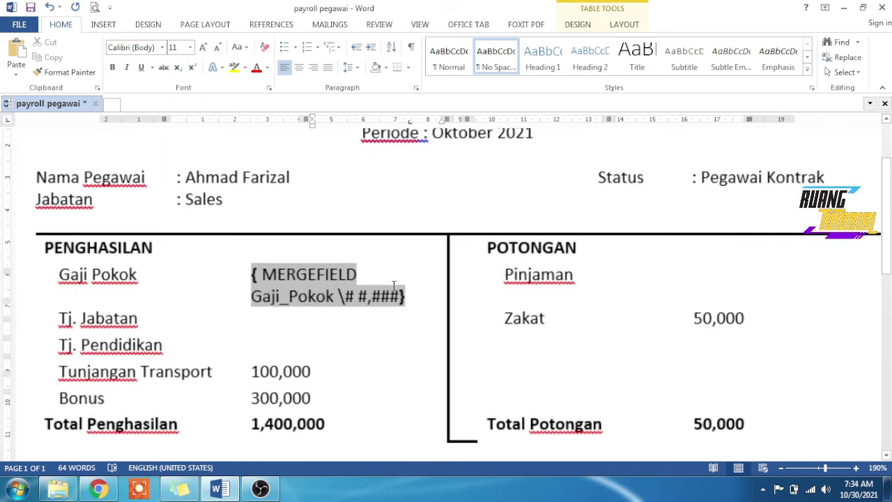
ctrl+scroll(394, 286, up, 8)
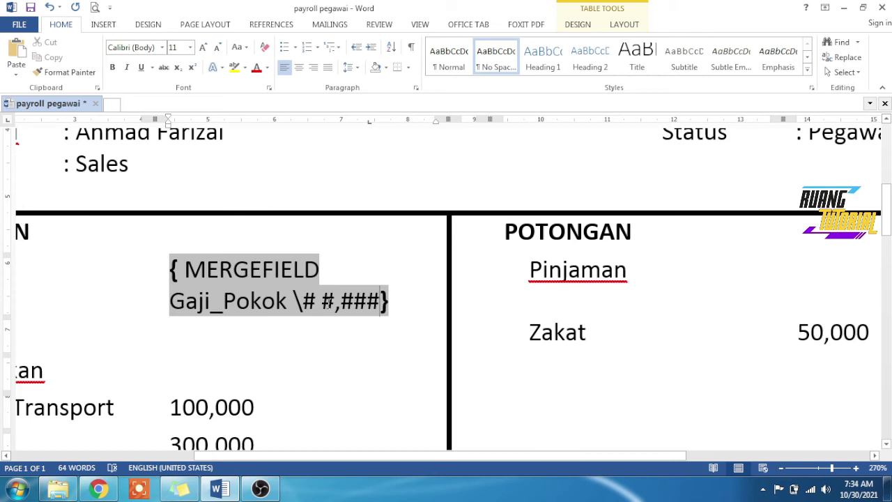
Insert the prefix Rp directly before #,### in the Gaji_Pokok field code.
click(322, 301)
click(336, 298)
key(shift+Left)
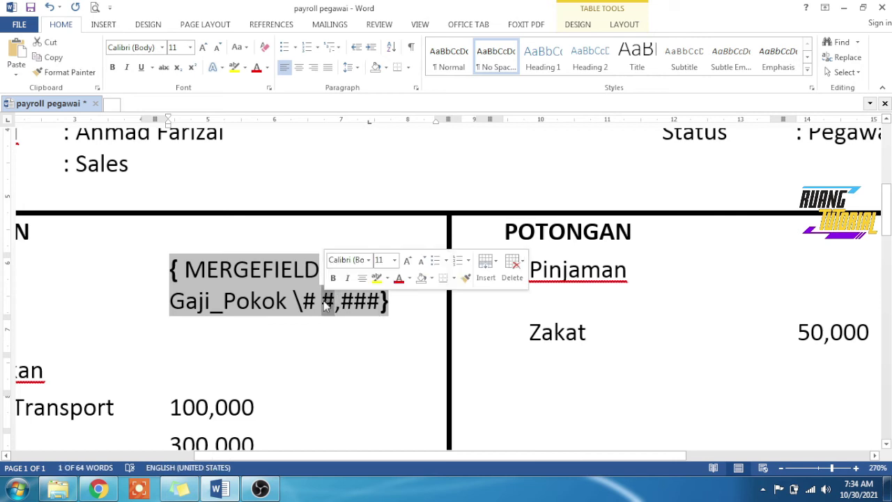
key(Left)
text(Rp)
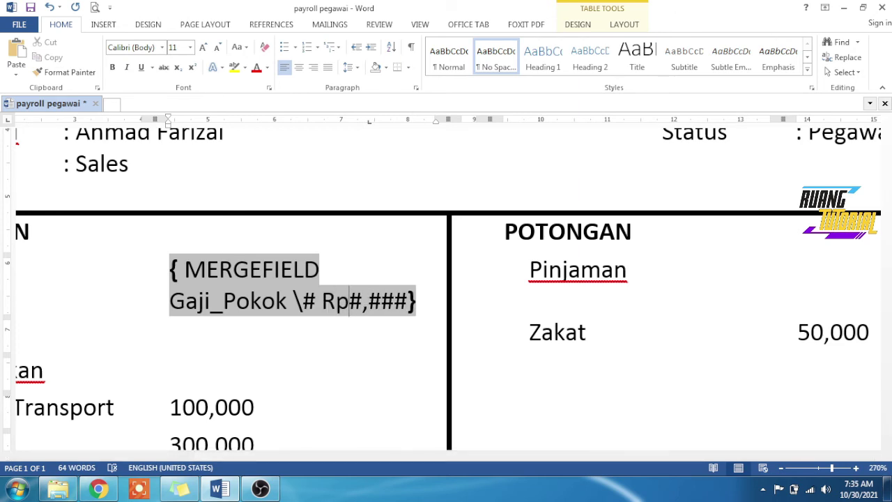
text(')
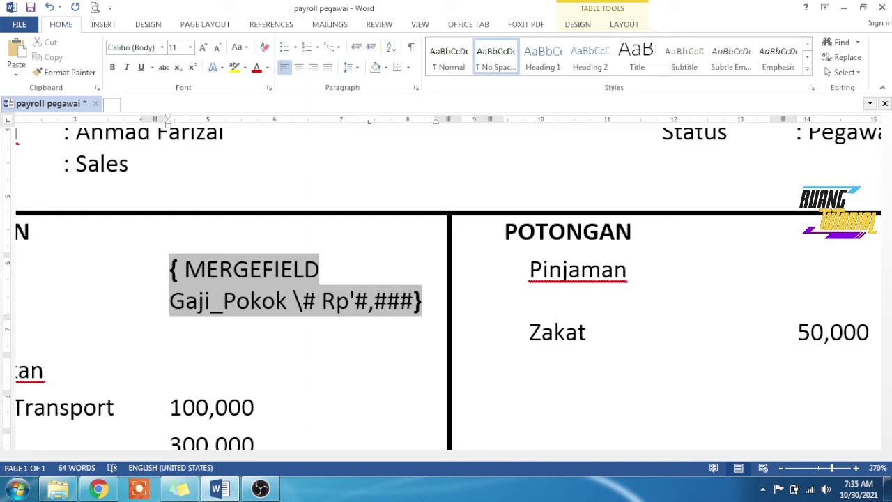
text(.')
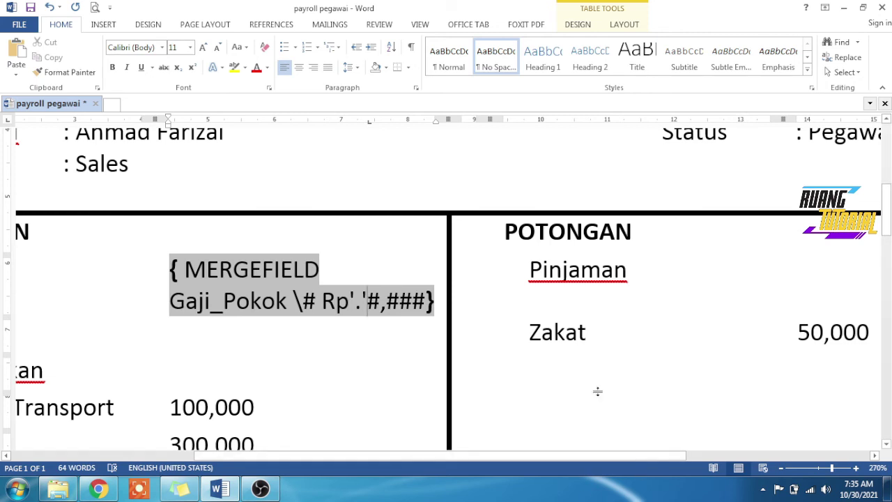
key(BackSpace)
key(BackSpace)
key(BackSpace)
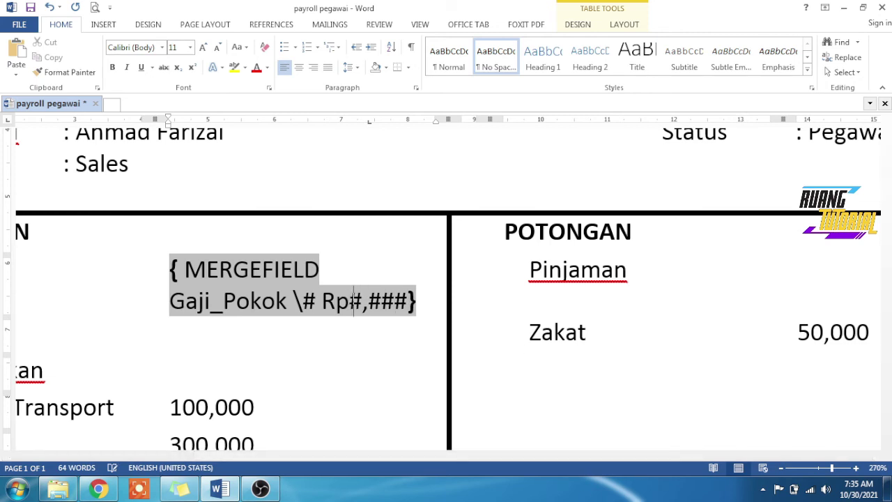
Update the Gaji Pokok merge field to apply the Rp prefix.
right_click(246, 271)
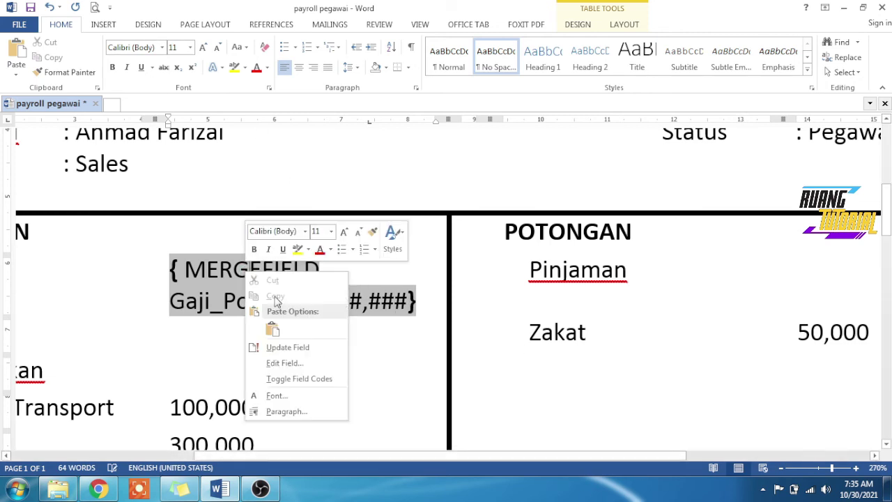
click(296, 345)
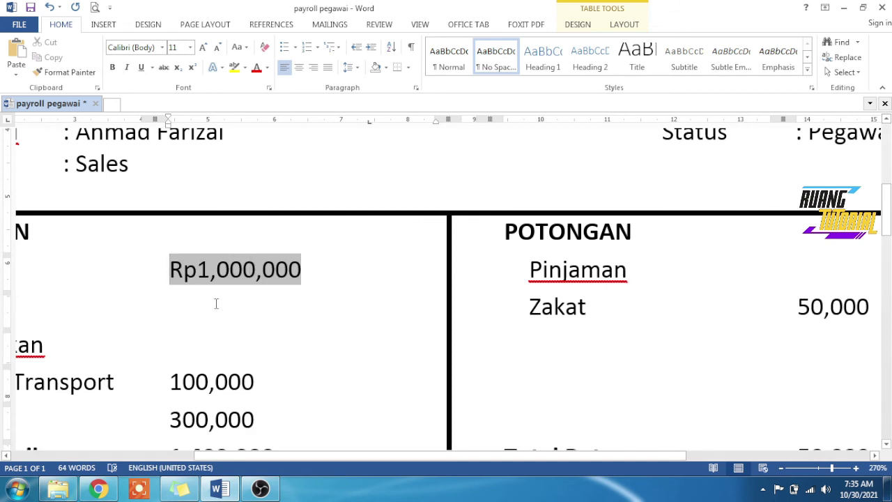
Add a period in single quotes after Rp in the Gaji_Pokok field code, giving Rp'.'#,###, and update the field.
right_click(227, 266)
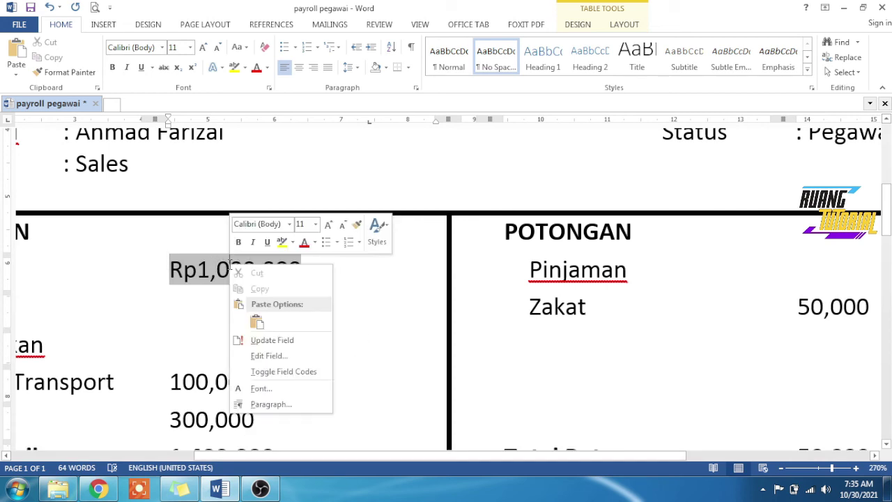
click(279, 373)
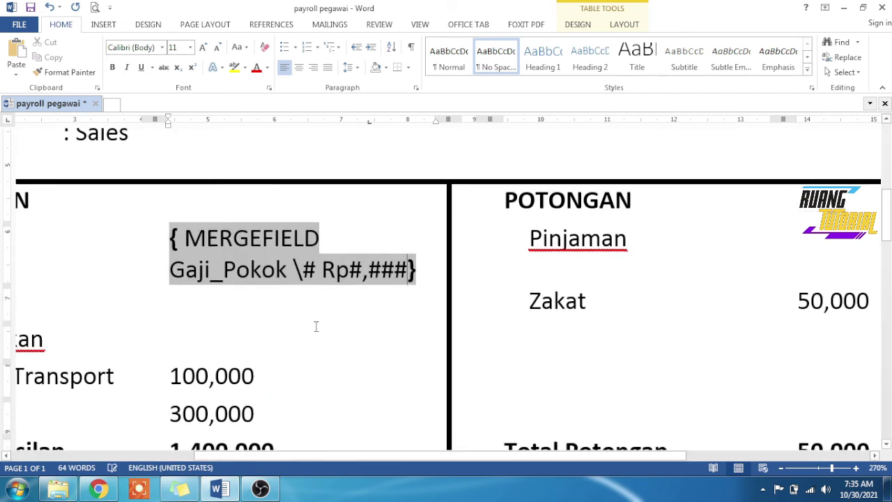
click(352, 265)
text(')
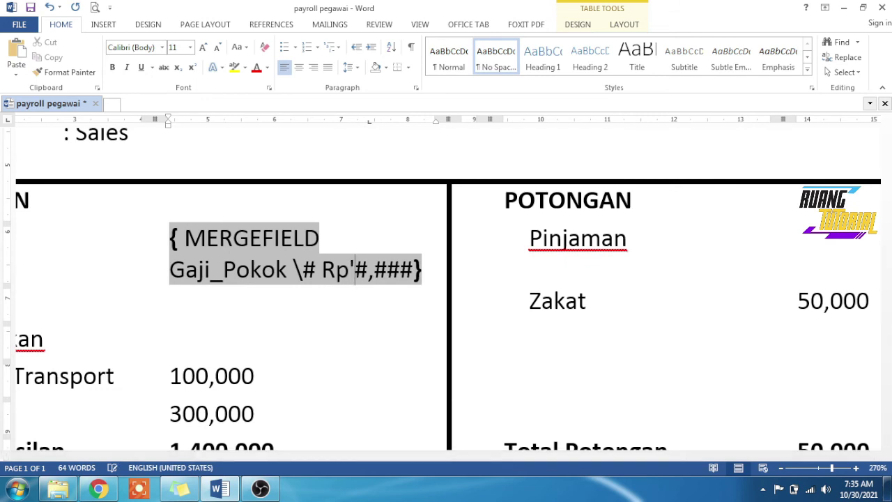
text(.)
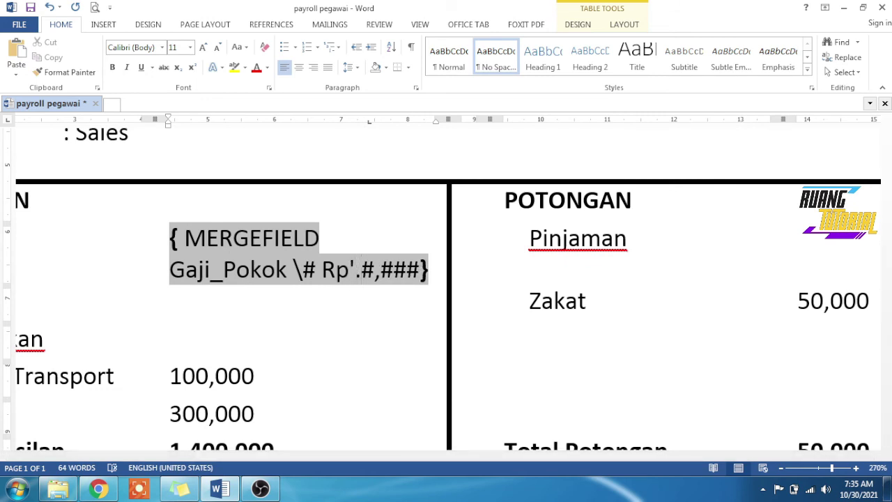
text(')
right_click(297, 255)
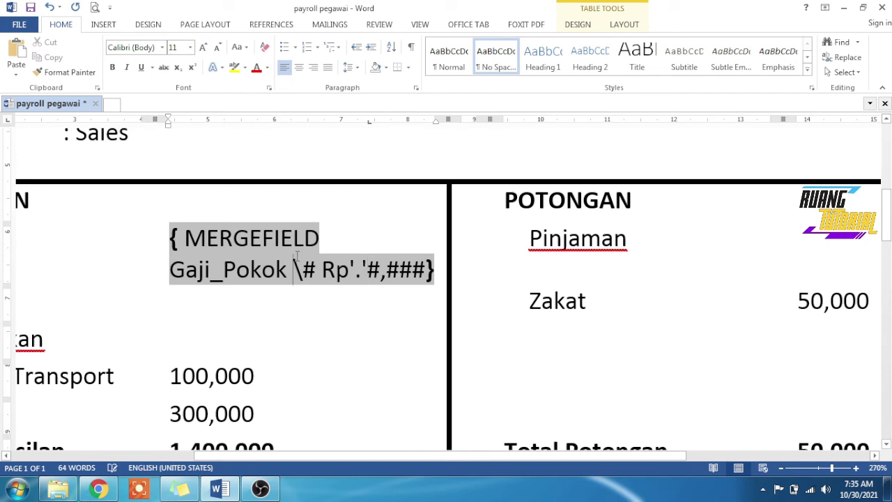
click(345, 361)
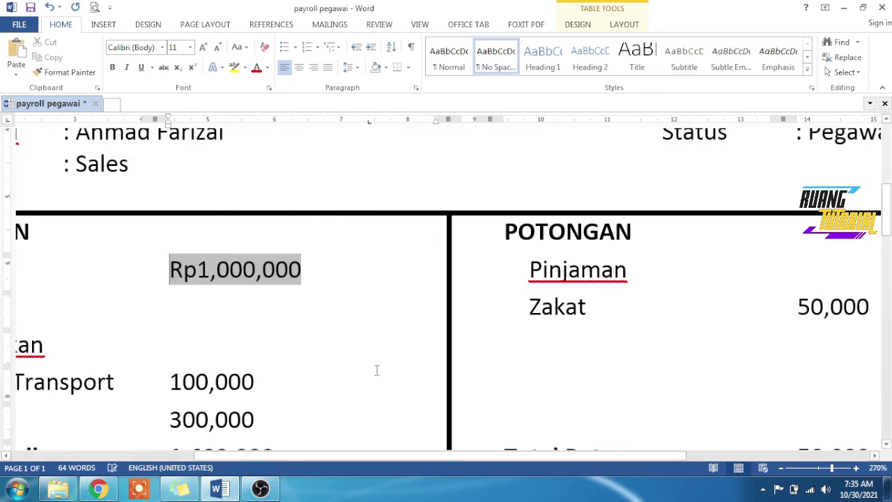
right_click(198, 270)
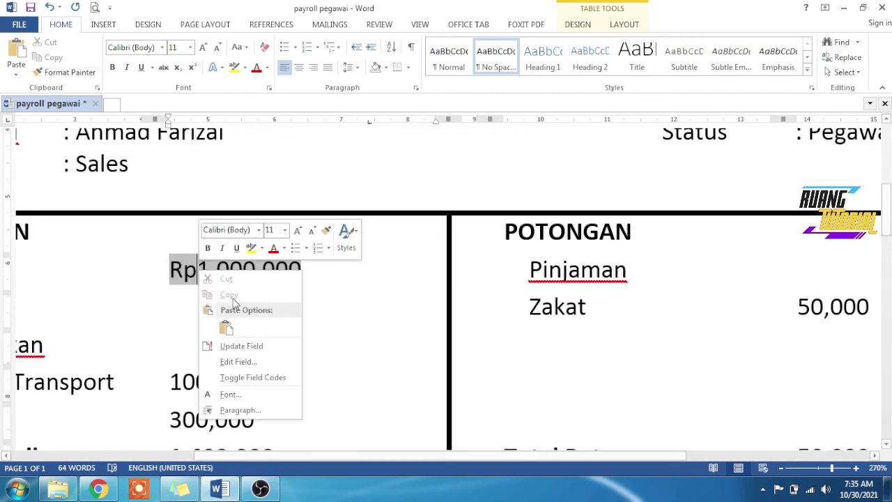
click(233, 346)
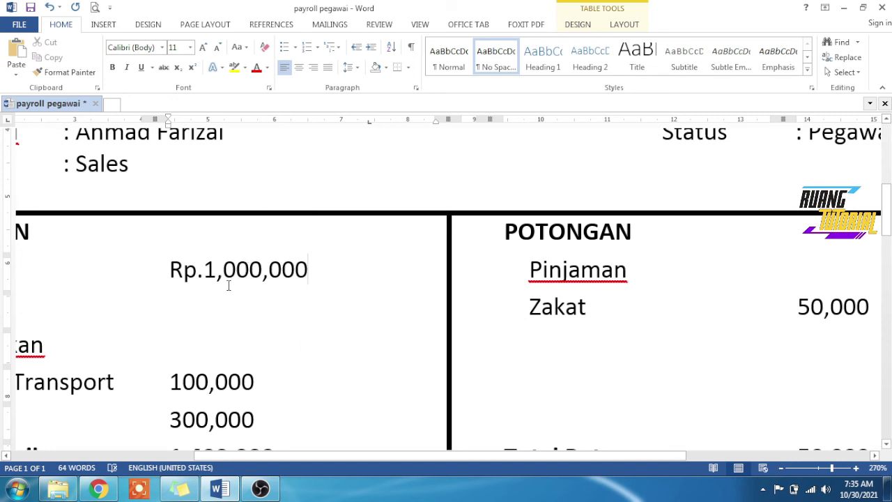
Append .00 to the number format in the Gaji_Pokok field code and update the field.
ctrl+scroll(230, 285, down, 7)
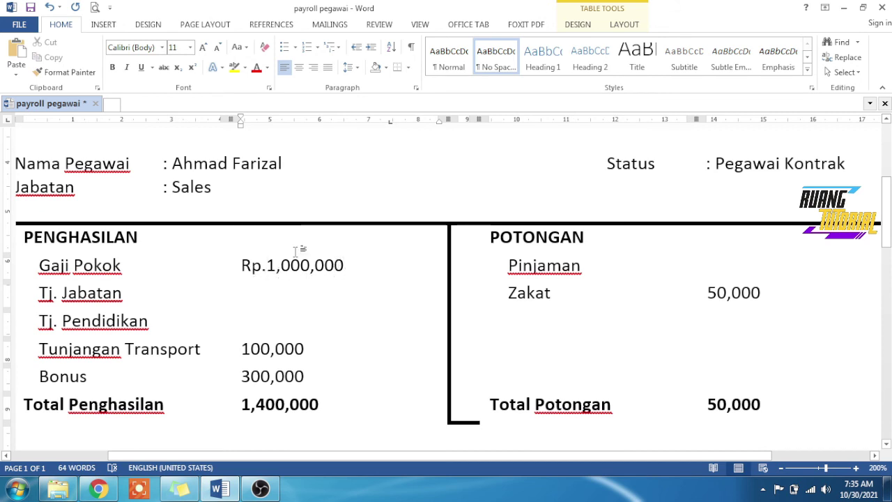
right_click(328, 269)
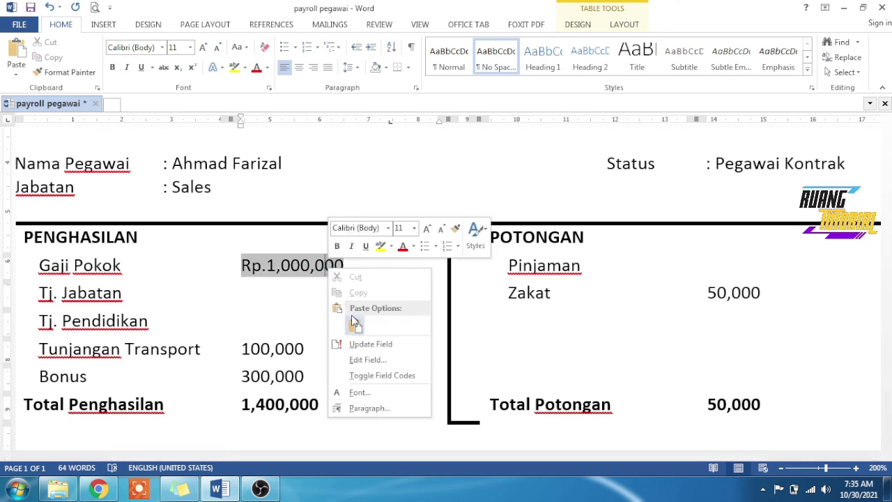
click(363, 380)
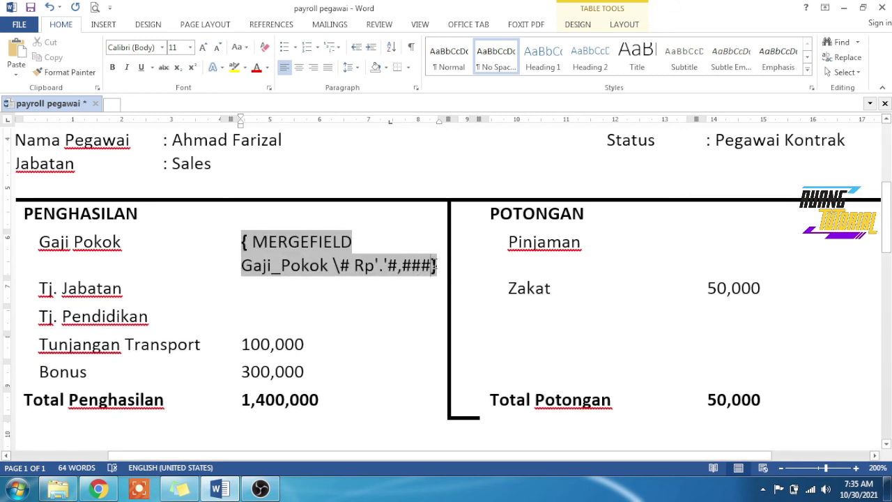
click(432, 265)
text(.)
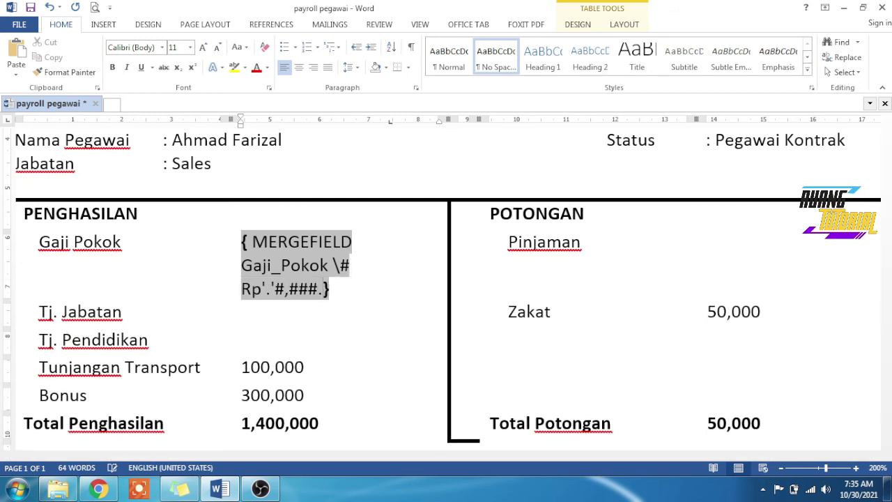
text(00)
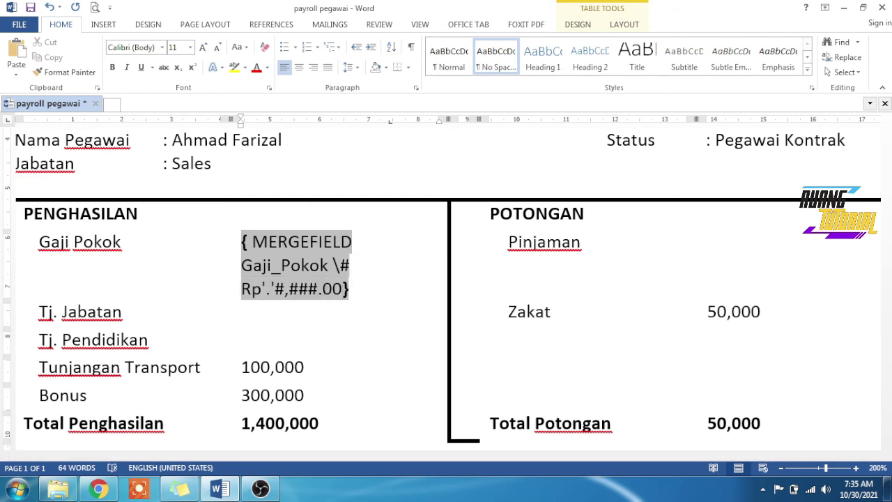
right_click(311, 291)
click(341, 370)
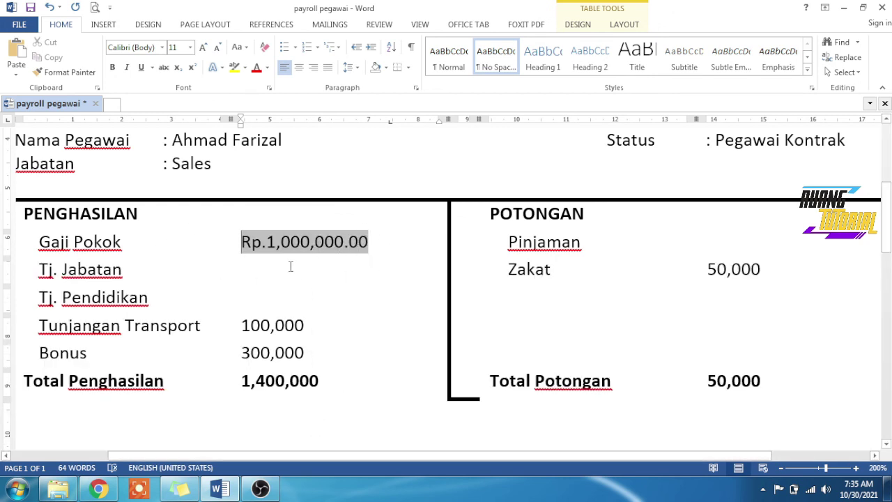
drag(350, 242, 371, 240)
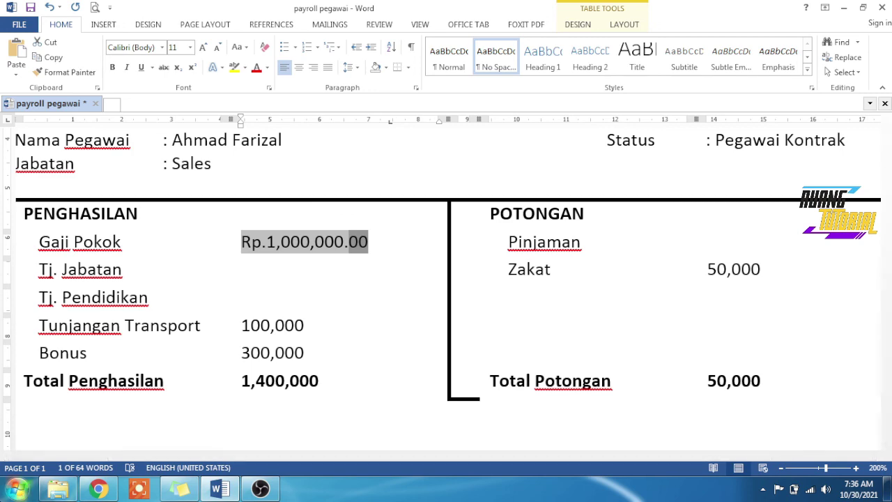
scroll(647, 325, up, 2)
key(alt+n)
scroll(647, 324, up, 3)
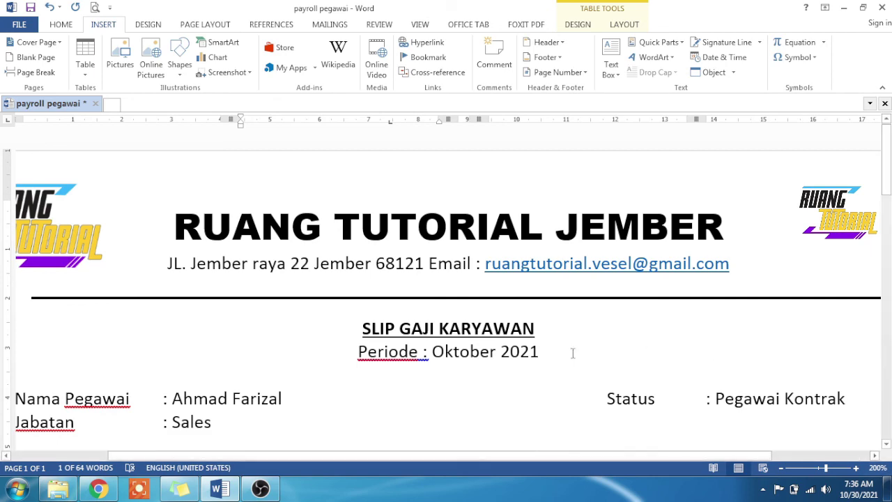
scroll(619, 371, down, 2)
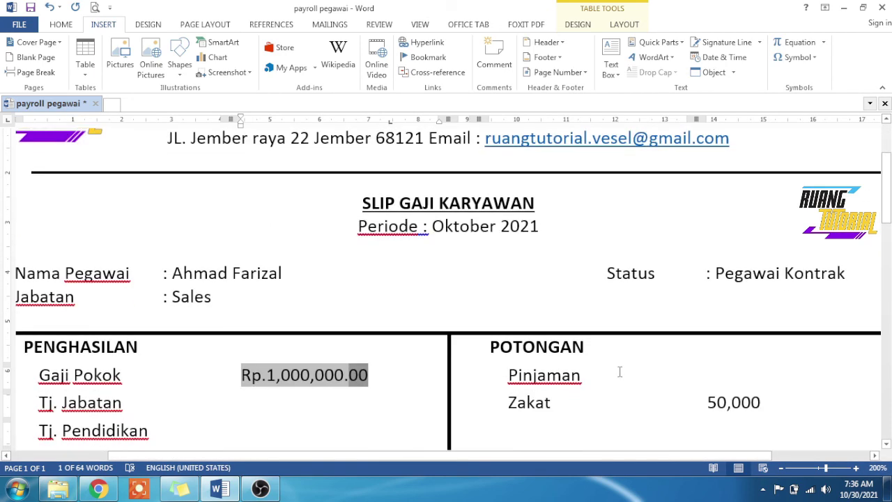